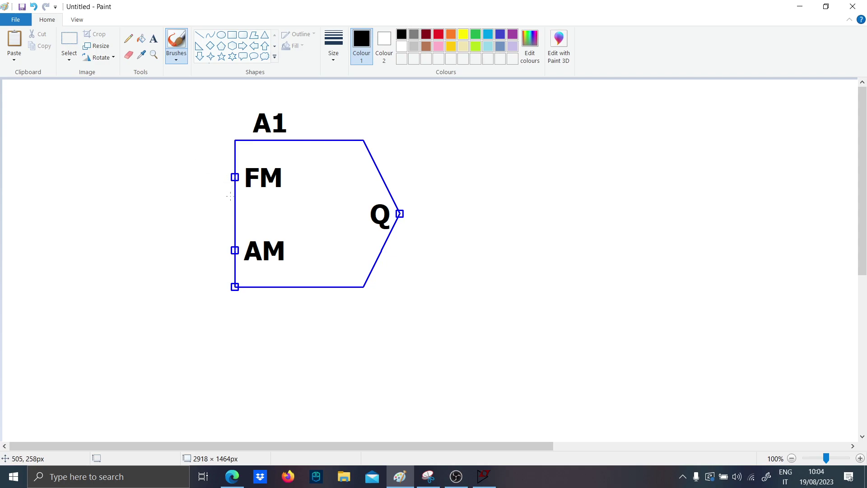
- Circle the FM, AM and Q terminals of the A1 symbol and handwrite "FM" below it
{"action": "mouse_move", "coordinate": [224, 204]}
{"action": "left_mouse_down"}
{"action": "mouse_move", "coordinate": [296, 193]}
{"action": "mouse_move", "coordinate": [244, 143]}
{"action": "mouse_move", "coordinate": [211, 194]}
{"action": "mouse_move", "coordinate": [261, 280]}
{"action": "mouse_move", "coordinate": [243, 229]}
{"action": "left_mouse_up"}
{"action": "mouse_move", "coordinate": [389, 193]}
{"action": "left_mouse_down"}
{"action": "mouse_move", "coordinate": [360, 212]}
{"action": "mouse_move", "coordinate": [379, 192]}
{"action": "mouse_move", "coordinate": [371, 199]}
{"action": "left_mouse_up"}
{"action": "scroll", "coordinate": [107, 273], "scroll_direction": "down", "scroll_amount": 3}
{"action": "mouse_move", "coordinate": [40, 251]}
{"action": "left_mouse_down"}
{"action": "mouse_move", "coordinate": [61, 241]}
{"action": "mouse_move", "coordinate": [47, 265]}
{"action": "mouse_move", "coordinate": [68, 244]}
{"action": "mouse_move", "coordinate": [78, 266]}
{"action": "left_mouse_up"}
{"action": "scroll", "coordinate": [79, 253], "scroll_direction": "up", "scroll_amount": 3}
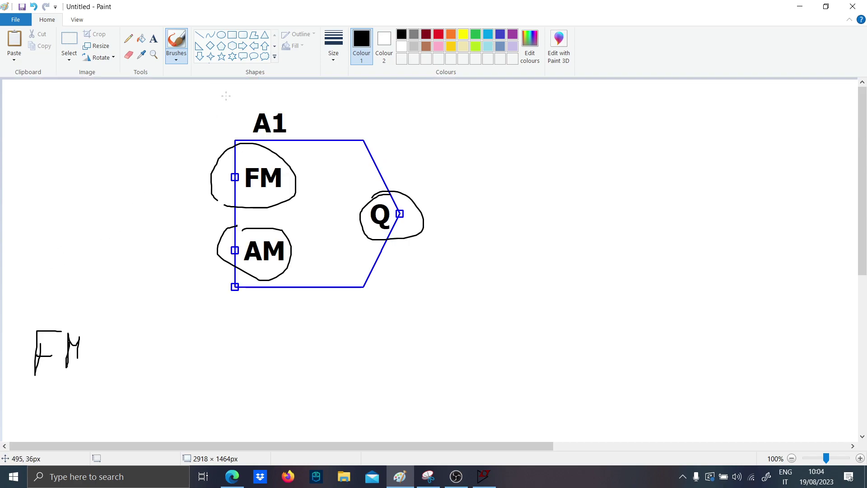
- Draw straight vertical and horizontal graph axes beside the handwritten FM heading
{"action": "left_click", "coordinate": [199, 34]}
{"action": "scroll", "coordinate": [220, 171], "scroll_direction": "down", "scroll_amount": 6}
{"action": "left_click_drag", "start_coordinate": [175, 154], "coordinate": [172, 365]}
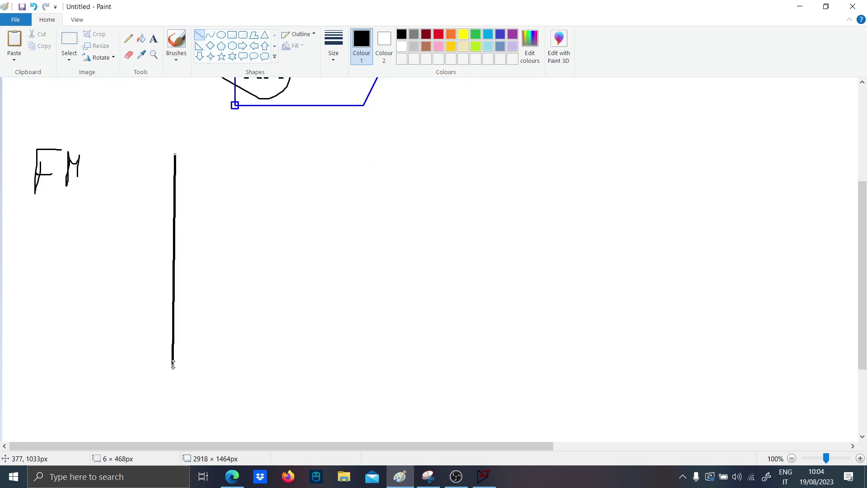
{"action": "left_click_drag", "start_coordinate": [499, 353], "coordinate": [164, 358]}
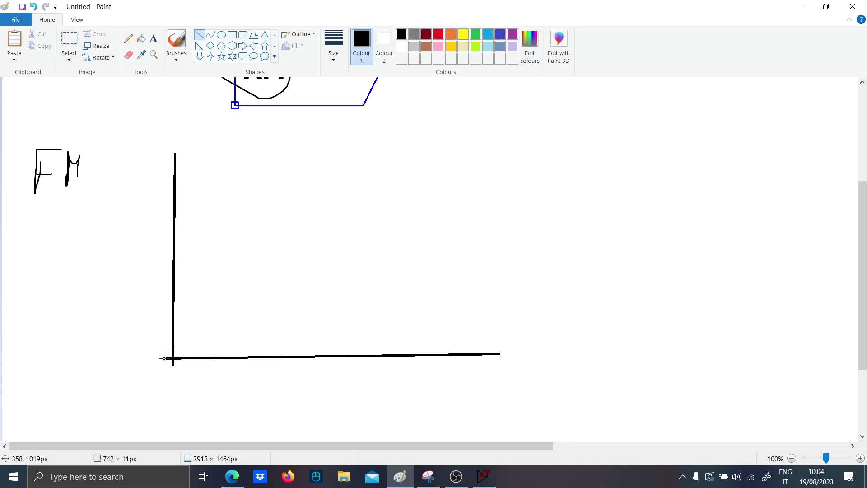
- Sketch a grounded voltage source V feeding the FM input, with a slanted range line from 0 to 1 beside it
{"action": "left_click", "coordinate": [176, 43]}
{"action": "scroll", "coordinate": [153, 191], "scroll_direction": "up", "scroll_amount": 4}
{"action": "mouse_move", "coordinate": [149, 179]}
{"action": "left_mouse_down"}
{"action": "mouse_move", "coordinate": [129, 212]}
{"action": "mouse_move", "coordinate": [149, 180]}
{"action": "left_mouse_up"}
{"action": "mouse_move", "coordinate": [139, 202]}
{"action": "left_mouse_down"}
{"action": "mouse_move", "coordinate": [142, 208]}
{"action": "mouse_move", "coordinate": [149, 191]}
{"action": "left_mouse_up"}
{"action": "mouse_move", "coordinate": [137, 243]}
{"action": "left_mouse_down"}
{"action": "mouse_move", "coordinate": [148, 169]}
{"action": "mouse_move", "coordinate": [199, 161]}
{"action": "mouse_move", "coordinate": [227, 173]}
{"action": "left_mouse_up"}
{"action": "left_click_drag", "start_coordinate": [127, 244], "coordinate": [148, 239]}
{"action": "mouse_move", "coordinate": [75, 226]}
{"action": "left_mouse_down"}
{"action": "mouse_move", "coordinate": [88, 221]}
{"action": "mouse_move", "coordinate": [73, 226]}
{"action": "left_mouse_up"}
{"action": "left_click_drag", "start_coordinate": [65, 242], "coordinate": [113, 187]}
- Label the graph with 0, FM and SPACE, and sketch a rising line from the SPACE point to a circled end point
{"action": "scroll", "coordinate": [106, 192], "scroll_direction": "down", "scroll_amount": 6}
{"action": "mouse_move", "coordinate": [164, 266]}
{"action": "left_mouse_down"}
{"action": "mouse_move", "coordinate": [500, 262]}
{"action": "mouse_move", "coordinate": [512, 272]}
{"action": "left_mouse_up"}
{"action": "left_click_drag", "start_coordinate": [497, 281], "coordinate": [526, 294]}
{"action": "mouse_move", "coordinate": [183, 296]}
{"action": "left_mouse_down"}
{"action": "mouse_move", "coordinate": [178, 284]}
{"action": "mouse_move", "coordinate": [186, 265]}
{"action": "mouse_move", "coordinate": [243, 265]}
{"action": "left_mouse_up"}
{"action": "scroll", "coordinate": [183, 298], "scroll_direction": "up", "scroll_amount": 2}
{"action": "mouse_move", "coordinate": [183, 282]}
{"action": "left_mouse_down"}
{"action": "mouse_move", "coordinate": [294, 258]}
{"action": "mouse_move", "coordinate": [476, 200]}
{"action": "mouse_move", "coordinate": [492, 182]}
{"action": "left_mouse_up"}
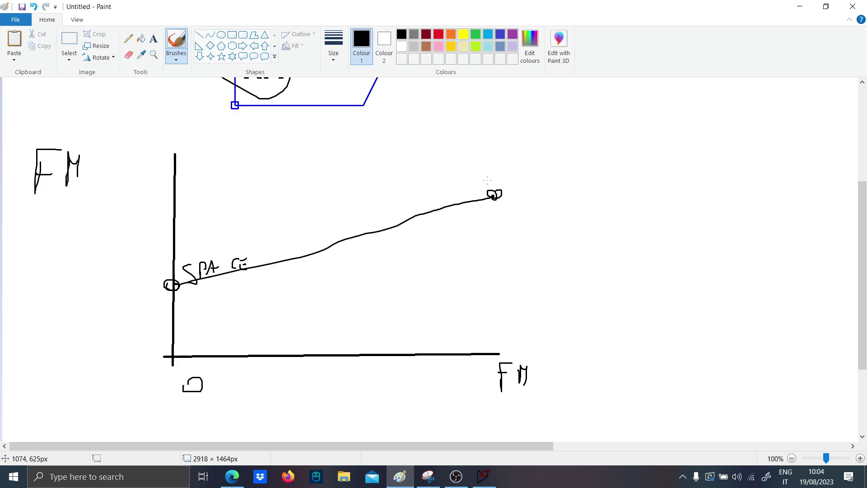
- Sketch alternative wavy, straight and bowed curves from the SPACE point to the graph's upper end point
{"action": "mouse_move", "coordinate": [178, 283]}
{"action": "left_mouse_down"}
{"action": "mouse_move", "coordinate": [286, 217]}
{"action": "mouse_move", "coordinate": [451, 175]}
{"action": "left_mouse_up"}
{"action": "left_click_drag", "start_coordinate": [195, 286], "coordinate": [502, 185]}
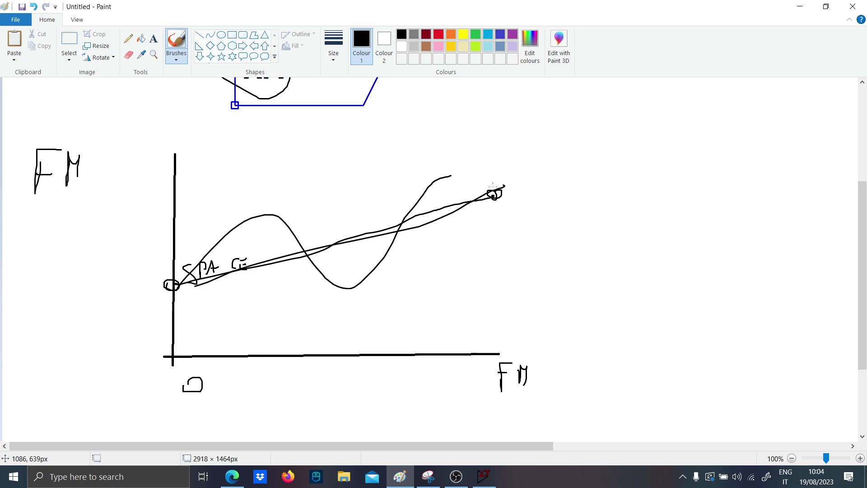
{"action": "mouse_move", "coordinate": [179, 287]}
{"action": "left_mouse_down"}
{"action": "mouse_move", "coordinate": [218, 295]}
{"action": "mouse_move", "coordinate": [515, 171]}
{"action": "mouse_move", "coordinate": [517, 183]}
{"action": "mouse_move", "coordinate": [508, 176]}
{"action": "left_mouse_up"}
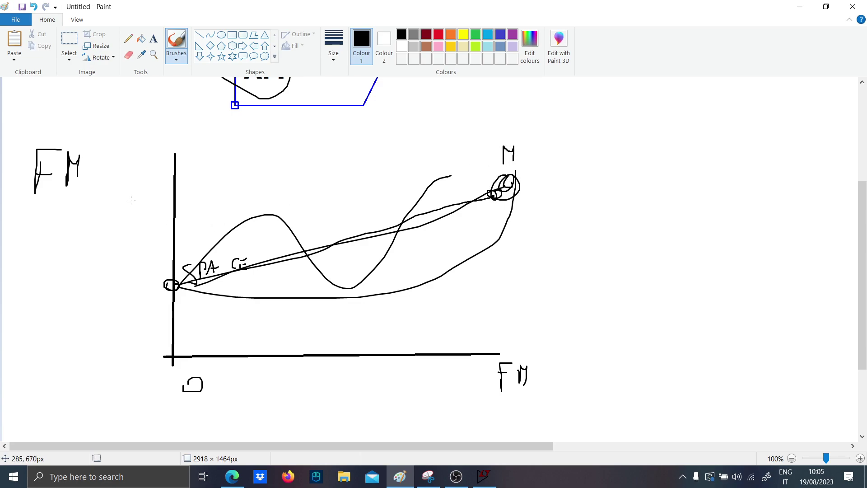
- Draw a dashed vertical line down from the graph's end point, mark it 1, and complete the MARK label
{"action": "left_click_drag", "start_coordinate": [504, 207], "coordinate": [501, 235]}
{"action": "left_click_drag", "start_coordinate": [500, 263], "coordinate": [501, 286]}
{"action": "mouse_move", "coordinate": [500, 306]}
{"action": "left_mouse_down"}
{"action": "mouse_move", "coordinate": [500, 322]}
{"action": "mouse_move", "coordinate": [514, 327]}
{"action": "mouse_move", "coordinate": [523, 348]}
{"action": "mouse_move", "coordinate": [559, 339]}
{"action": "left_mouse_up"}
- Handwrite "MARK = 1kHz" and "SPACE = 10Hz" above the symbol and sketch an arrow from Q to a sine wave
{"action": "scroll", "coordinate": [523, 169], "scroll_direction": "up", "scroll_amount": 4}
{"action": "mouse_move", "coordinate": [404, 118]}
{"action": "left_mouse_down"}
{"action": "mouse_move", "coordinate": [436, 107]}
{"action": "mouse_move", "coordinate": [435, 123]}
{"action": "mouse_move", "coordinate": [450, 121]}
{"action": "mouse_move", "coordinate": [477, 103]}
{"action": "mouse_move", "coordinate": [473, 128]}
{"action": "left_mouse_up"}
{"action": "left_click_drag", "start_coordinate": [469, 129], "coordinate": [495, 123]}
{"action": "left_click_drag", "start_coordinate": [501, 92], "coordinate": [501, 123]}
{"action": "mouse_move", "coordinate": [502, 110]}
{"action": "left_mouse_down"}
{"action": "mouse_move", "coordinate": [512, 105]}
{"action": "mouse_move", "coordinate": [510, 119]}
{"action": "left_mouse_up"}
{"action": "left_click_drag", "start_coordinate": [514, 109], "coordinate": [521, 120]}
{"action": "mouse_move", "coordinate": [479, 142]}
{"action": "left_mouse_down"}
{"action": "mouse_move", "coordinate": [463, 159]}
{"action": "mouse_move", "coordinate": [488, 155]}
{"action": "left_mouse_up"}
{"action": "mouse_move", "coordinate": [489, 163]}
{"action": "left_mouse_down"}
{"action": "mouse_move", "coordinate": [508, 146]}
{"action": "mouse_move", "coordinate": [526, 158]}
{"action": "mouse_move", "coordinate": [548, 138]}
{"action": "mouse_move", "coordinate": [547, 161]}
{"action": "mouse_move", "coordinate": [566, 136]}
{"action": "mouse_move", "coordinate": [566, 156]}
{"action": "left_mouse_up"}
{"action": "left_click_drag", "start_coordinate": [572, 153], "coordinate": [578, 142]}
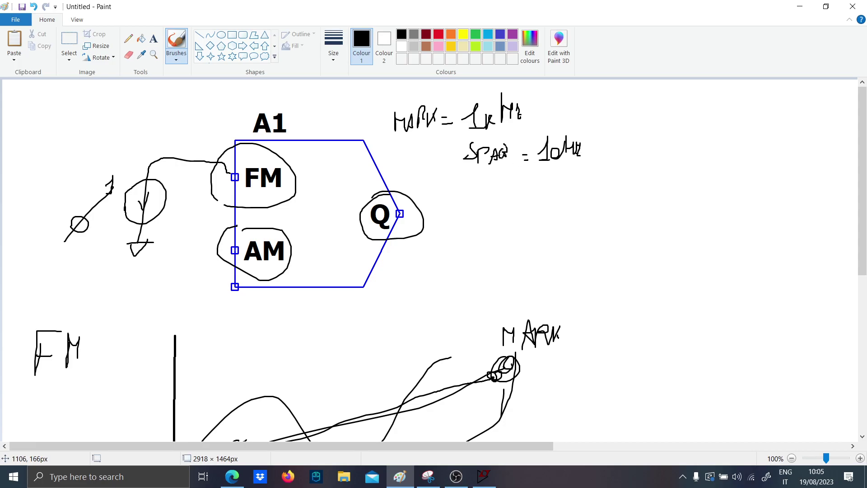
{"action": "mouse_move", "coordinate": [410, 214]}
{"action": "left_mouse_down"}
{"action": "mouse_move", "coordinate": [482, 214]}
{"action": "mouse_move", "coordinate": [484, 222]}
{"action": "mouse_move", "coordinate": [502, 199]}
{"action": "mouse_move", "coordinate": [524, 239]}
{"action": "mouse_move", "coordinate": [548, 208]}
{"action": "mouse_move", "coordinate": [574, 233]}
{"action": "left_mouse_up"}
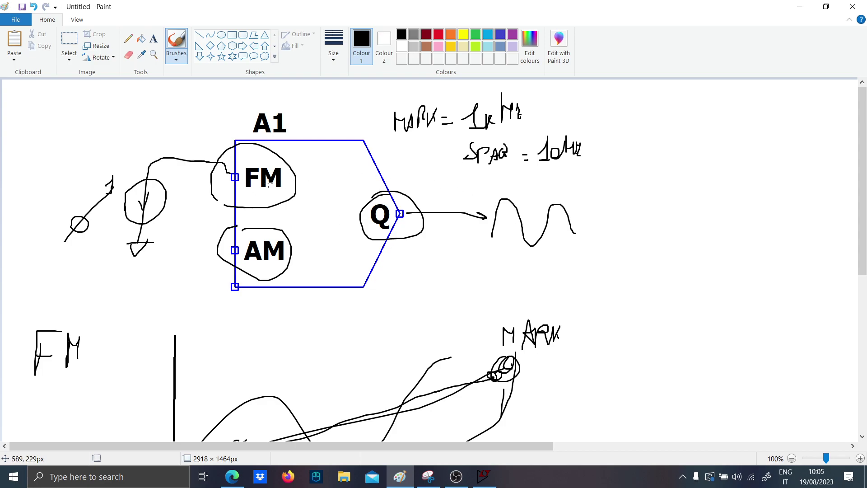
- Draw a straight vertical dividing line down the middle of the canvas, beside the existing sketches
{"action": "scroll", "coordinate": [280, 193], "scroll_direction": "down", "scroll_amount": 4}
{"action": "scroll", "coordinate": [281, 190], "scroll_direction": "up", "scroll_amount": 2}
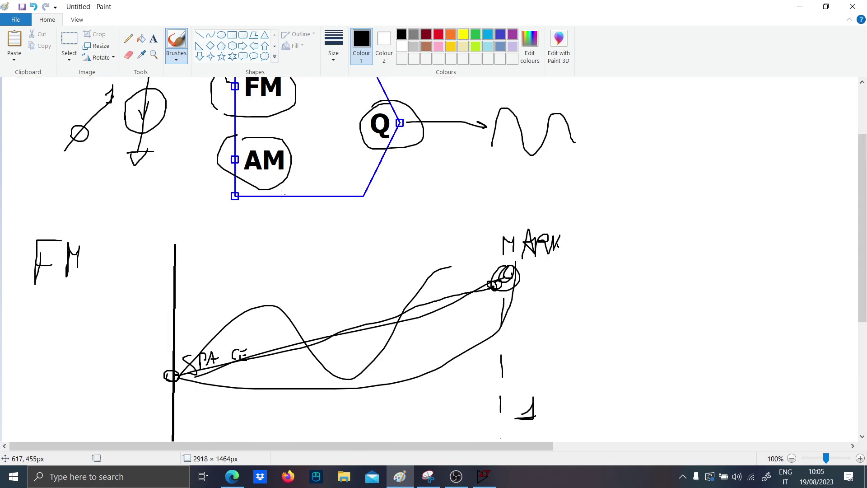
{"action": "scroll", "coordinate": [281, 194], "scroll_direction": "down", "scroll_amount": 4}
{"action": "scroll", "coordinate": [282, 198], "scroll_direction": "up", "scroll_amount": 3}
{"action": "scroll", "coordinate": [287, 208], "scroll_direction": "down", "scroll_amount": 1}
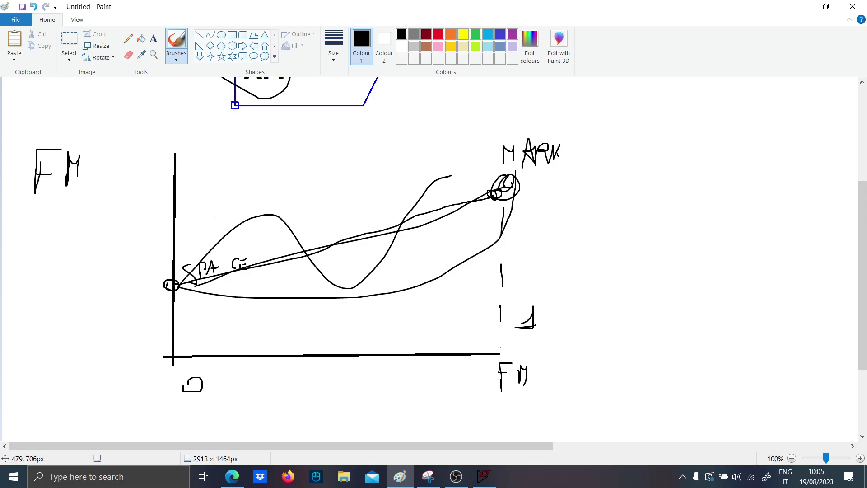
{"action": "scroll", "coordinate": [227, 217], "scroll_direction": "down", "scroll_amount": 2}
{"action": "scroll", "coordinate": [209, 214], "scroll_direction": "up", "scroll_amount": 1}
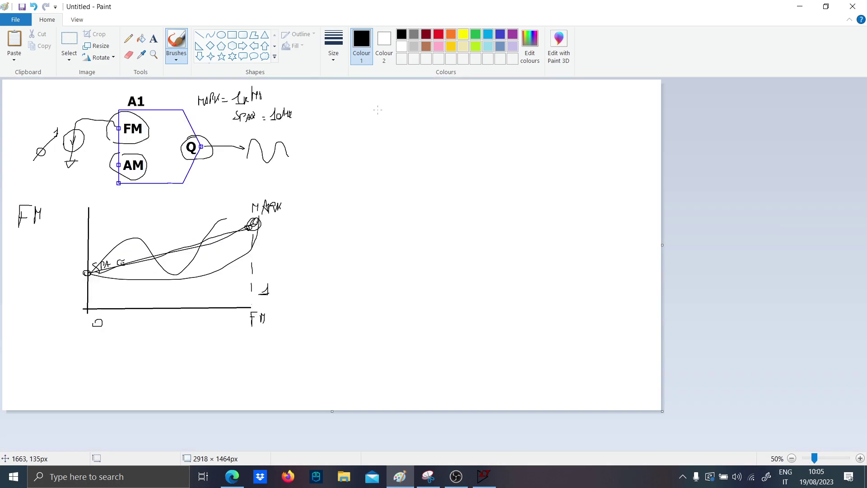
{"action": "left_click", "coordinate": [199, 35]}
{"action": "mouse_move", "coordinate": [328, 80]}
{"action": "left_mouse_down"}
{"action": "mouse_move", "coordinate": [356, 382]}
{"action": "mouse_move", "coordinate": [316, 423]}
{"action": "mouse_move", "coordinate": [325, 424]}
{"action": "left_mouse_up"}
- In the empty half of the canvas, handwrite "FM=1 → 1kHz" and sketch a modulator block with an AM input
{"action": "left_click", "coordinate": [185, 58]}
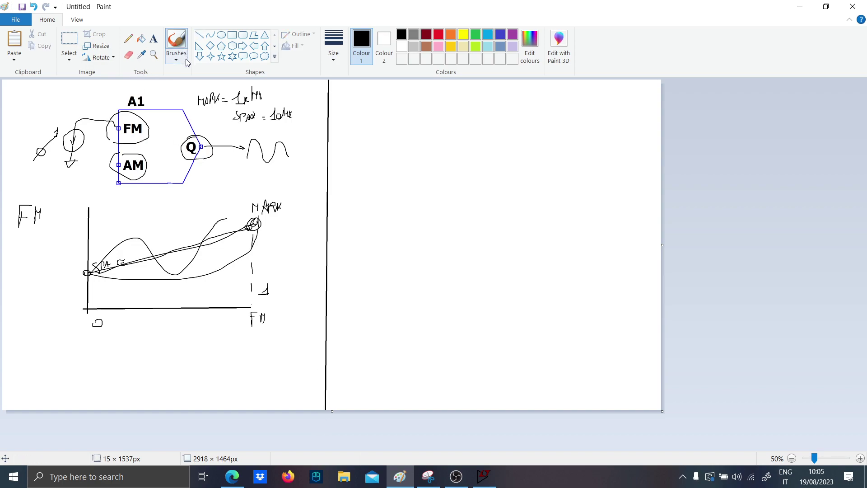
{"action": "left_click_drag", "start_coordinate": [363, 128], "coordinate": [366, 123]}
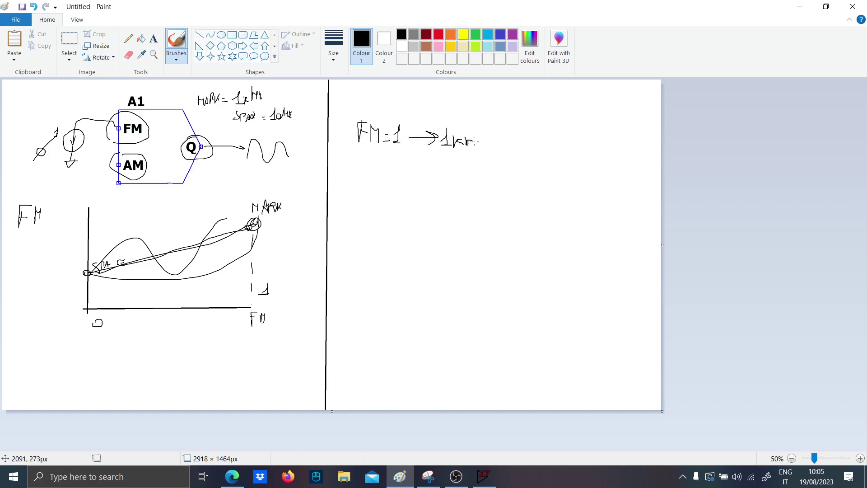
{"action": "left_click_drag", "start_coordinate": [421, 175], "coordinate": [416, 218]}
{"action": "mouse_move", "coordinate": [420, 174]}
{"action": "left_mouse_down"}
{"action": "mouse_move", "coordinate": [440, 174]}
{"action": "mouse_move", "coordinate": [514, 204]}
{"action": "mouse_move", "coordinate": [409, 226]}
{"action": "mouse_move", "coordinate": [424, 203]}
{"action": "mouse_move", "coordinate": [431, 220]}
{"action": "left_mouse_up"}
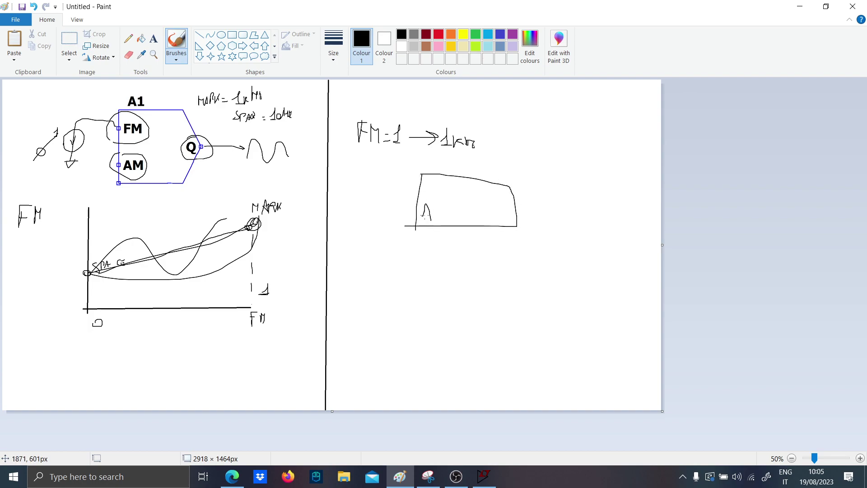
- Connect FM=1 and a 50 Hz sine source to the modulator block's inputs, and draw its output line
{"action": "mouse_move", "coordinate": [427, 191]}
{"action": "left_mouse_down"}
{"action": "mouse_move", "coordinate": [380, 182]}
{"action": "mouse_move", "coordinate": [372, 150]}
{"action": "left_mouse_up"}
{"action": "mouse_move", "coordinate": [329, 274]}
{"action": "left_mouse_down"}
{"action": "mouse_move", "coordinate": [362, 271]}
{"action": "mouse_move", "coordinate": [333, 265]}
{"action": "mouse_move", "coordinate": [342, 272]}
{"action": "mouse_move", "coordinate": [358, 264]}
{"action": "mouse_move", "coordinate": [352, 245]}
{"action": "mouse_move", "coordinate": [372, 200]}
{"action": "mouse_move", "coordinate": [435, 208]}
{"action": "left_mouse_up"}
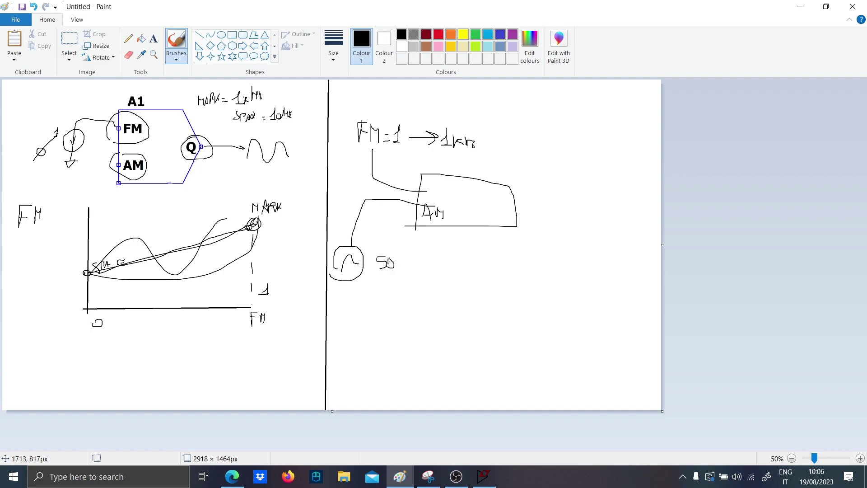
{"action": "key", "text": "ctrl+z"}
{"action": "left_click_drag", "start_coordinate": [512, 211], "coordinate": [564, 209]}
- Sketch a slow red sine wave below the block and a fast green modulated wave over it
{"action": "left_click", "coordinate": [438, 34]}
{"action": "mouse_move", "coordinate": [350, 327]}
{"action": "left_mouse_down"}
{"action": "mouse_move", "coordinate": [402, 291]}
{"action": "mouse_move", "coordinate": [492, 329]}
{"action": "mouse_move", "coordinate": [559, 379]}
{"action": "mouse_move", "coordinate": [629, 340]}
{"action": "left_mouse_up"}
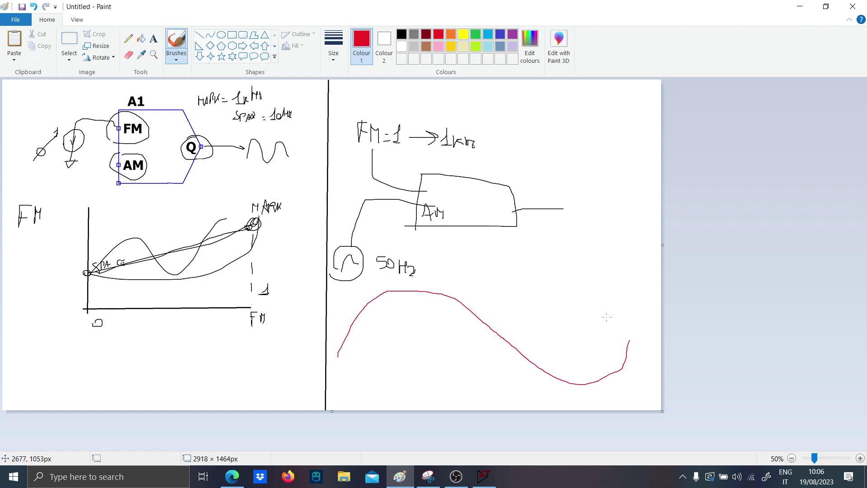
{"action": "left_click", "coordinate": [475, 35]}
{"action": "mouse_move", "coordinate": [347, 346]}
{"action": "left_mouse_down"}
{"action": "mouse_move", "coordinate": [351, 369]}
{"action": "mouse_move", "coordinate": [354, 326]}
{"action": "mouse_move", "coordinate": [372, 387]}
{"action": "mouse_move", "coordinate": [380, 303]}
{"action": "mouse_move", "coordinate": [401, 399]}
{"action": "mouse_move", "coordinate": [407, 298]}
{"action": "mouse_move", "coordinate": [419, 410]}
{"action": "mouse_move", "coordinate": [438, 303]}
{"action": "mouse_move", "coordinate": [441, 389]}
{"action": "mouse_move", "coordinate": [463, 319]}
{"action": "mouse_move", "coordinate": [471, 373]}
{"action": "mouse_move", "coordinate": [490, 328]}
{"action": "mouse_move", "coordinate": [500, 378]}
{"action": "mouse_move", "coordinate": [534, 324]}
{"action": "mouse_move", "coordinate": [546, 330]}
{"action": "mouse_move", "coordinate": [554, 362]}
{"action": "mouse_move", "coordinate": [573, 315]}
{"action": "mouse_move", "coordinate": [581, 371]}
{"action": "mouse_move", "coordinate": [587, 319]}
{"action": "mouse_move", "coordinate": [601, 347]}
{"action": "mouse_move", "coordinate": [620, 346]}
{"action": "left_mouse_up"}
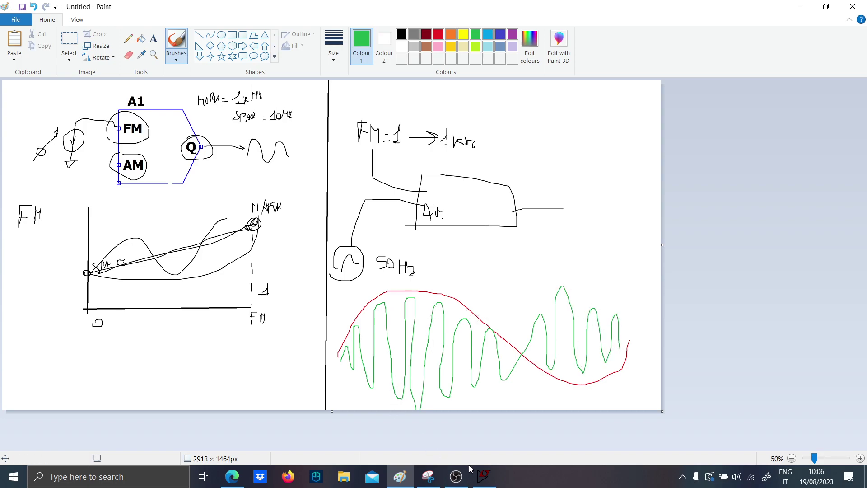
- Switch to LTspice, create a new schematic, copy the A1 modulator from SoftStart into it, and maximize the new schematic
{"action": "left_click", "coordinate": [483, 476]}
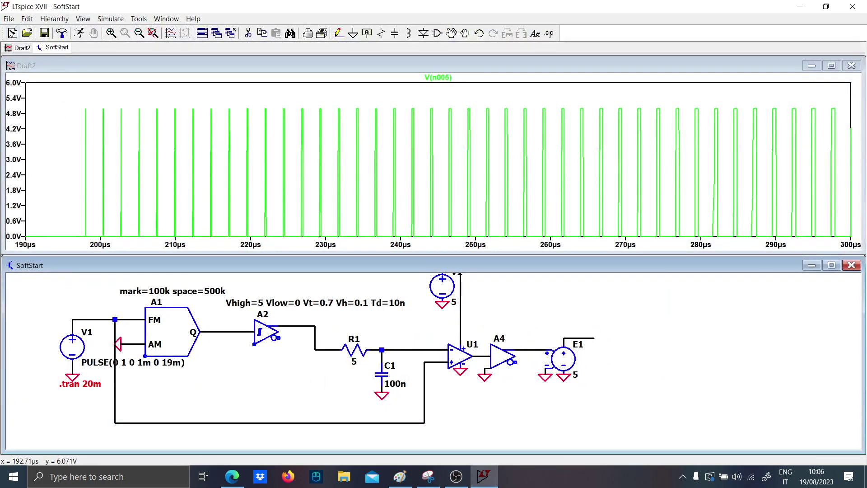
{"action": "key", "text": "ctrl+n"}
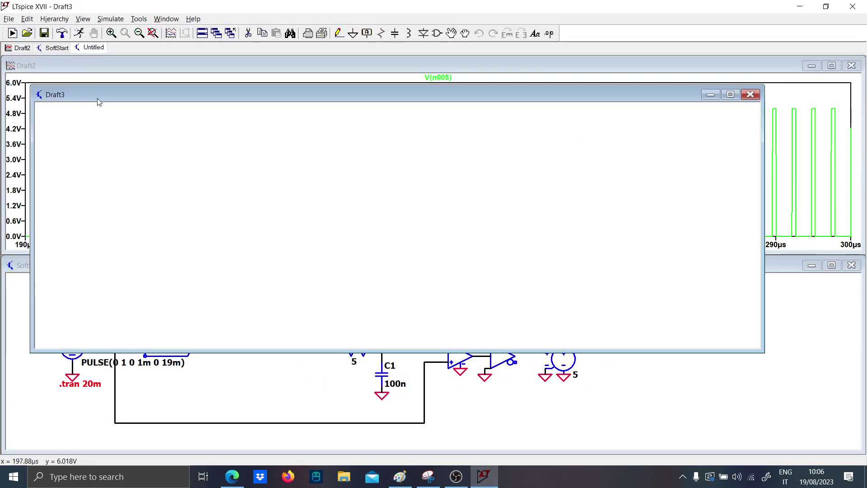
{"action": "left_click", "coordinate": [325, 385]}
{"action": "key", "text": "F6"}
{"action": "left_click", "coordinate": [165, 280]}
{"action": "left_click", "coordinate": [294, 239]}
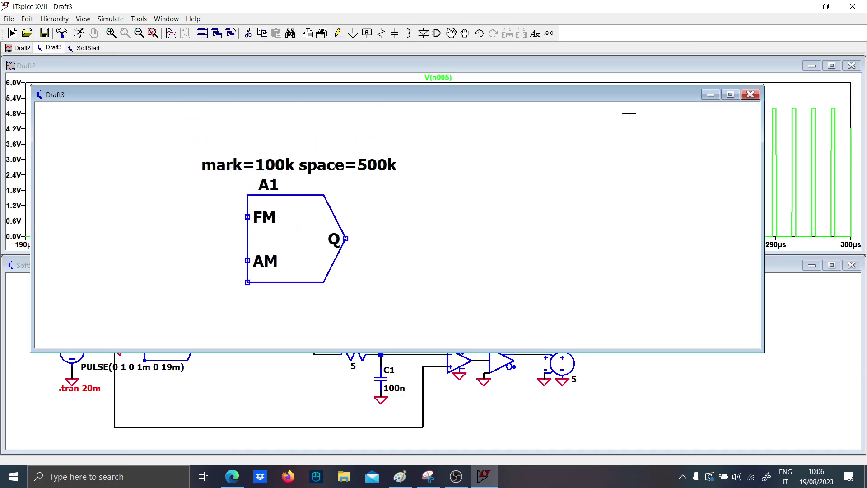
{"action": "left_click", "coordinate": [730, 95]}
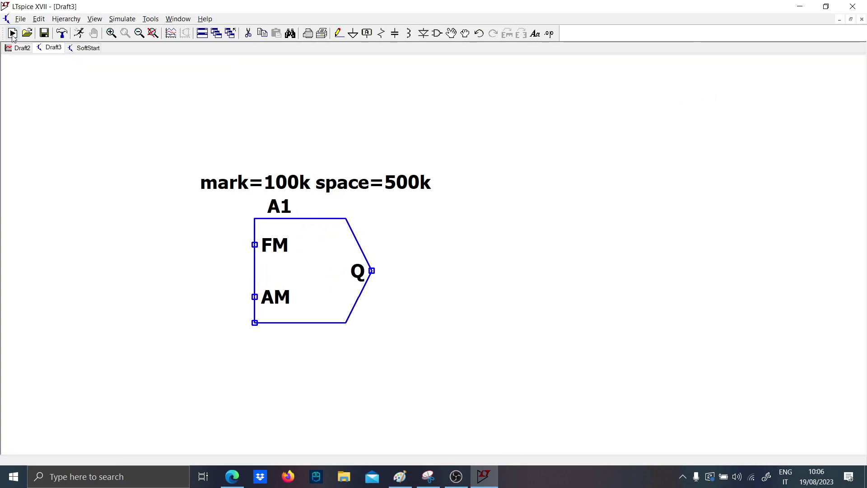
{"action": "left_click", "coordinate": [88, 48]}
{"action": "left_click", "coordinate": [52, 48]}
- Wire A1's FM input down to a ground symbol and place a voltage source on that wire
{"action": "scroll", "coordinate": [294, 236], "scroll_direction": "up", "scroll_amount": 1}
{"action": "scroll", "coordinate": [209, 139], "scroll_direction": "up", "scroll_amount": 2}
{"action": "left_click_drag", "start_coordinate": [233, 248], "coordinate": [370, 223]}
{"action": "key", "text": "F3"}
{"action": "left_click", "coordinate": [386, 214]}
{"action": "left_click", "coordinate": [233, 214]}
{"action": "left_click", "coordinate": [233, 350]}
{"action": "key", "text": "g"}
{"action": "left_click", "coordinate": [233, 350]}
{"action": "key", "text": "v"}
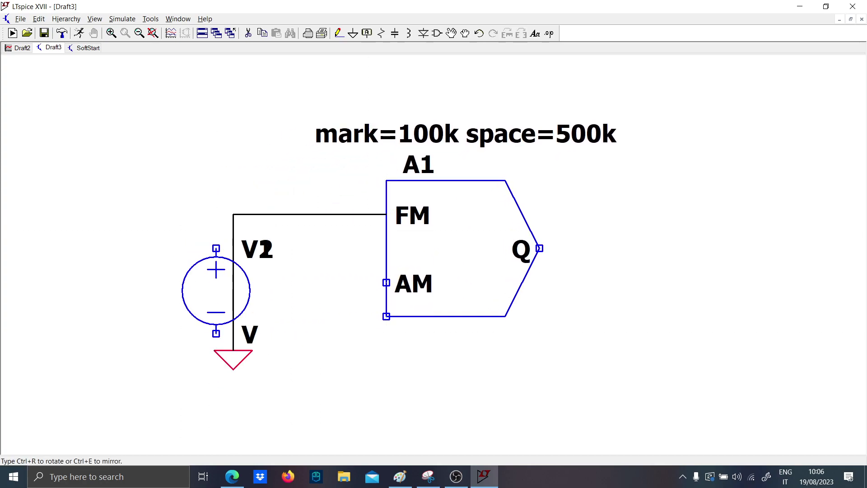
{"action": "left_click", "coordinate": [242, 258]}
{"action": "key", "text": "Escape"}
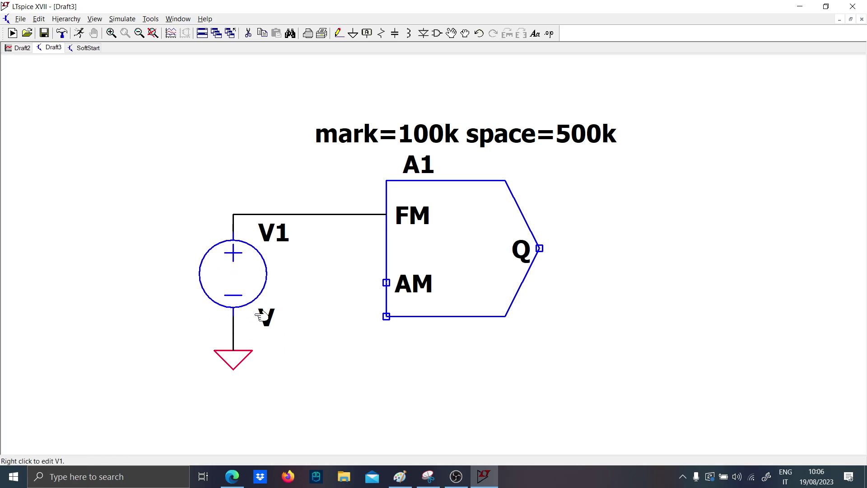
- Set the value of voltage source V1 to 0
{"action": "left_click", "coordinate": [456, 476]}
{"action": "left_click", "coordinate": [455, 477]}
{"action": "right_click", "coordinate": [272, 189]}
{"action": "key", "text": "Escape"}
{"action": "right_click", "coordinate": [266, 316]}
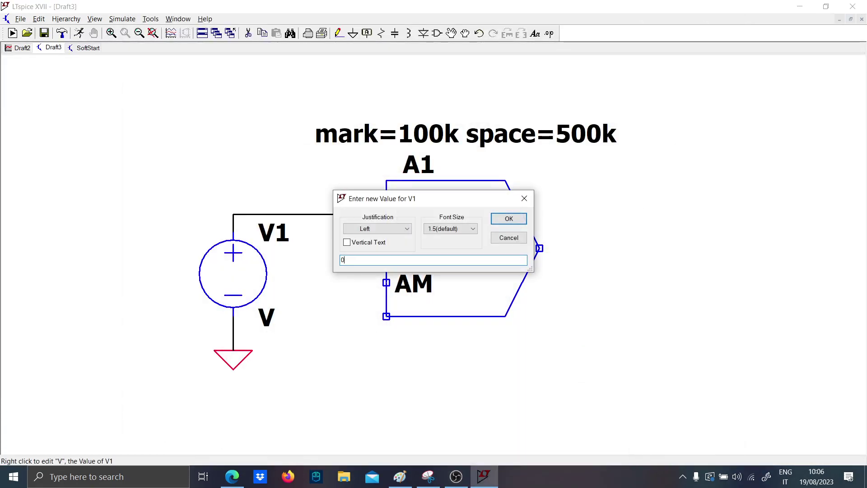
{"action": "key", "text": "Return"}
- Wire A1's AM input to a ground symbol
{"action": "key", "text": "F3"}
{"action": "left_click", "coordinate": [386, 282]}
{"action": "left_click", "coordinate": [352, 350]}
{"action": "key", "text": "g"}
{"action": "left_click", "coordinate": [352, 350]}
{"action": "key", "text": "Escape"}
- Set A1's parameters to mark=10k space=10
{"action": "right_click", "coordinate": [419, 119]}
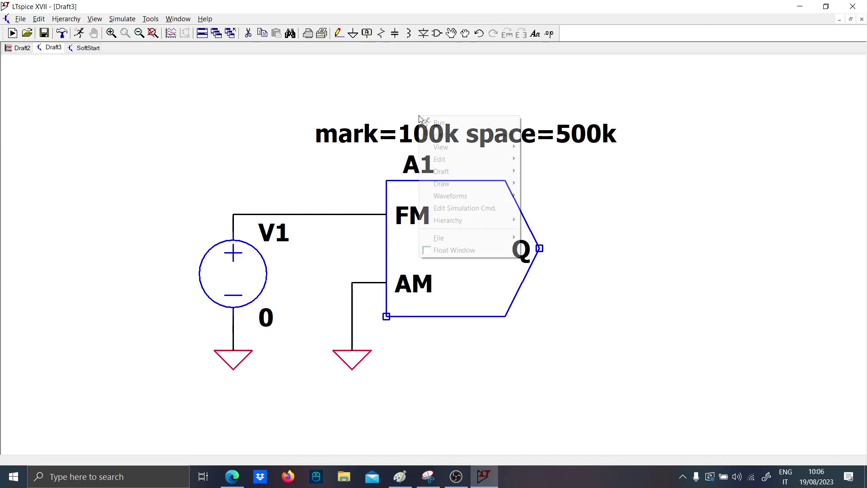
{"action": "right_click", "coordinate": [405, 121]}
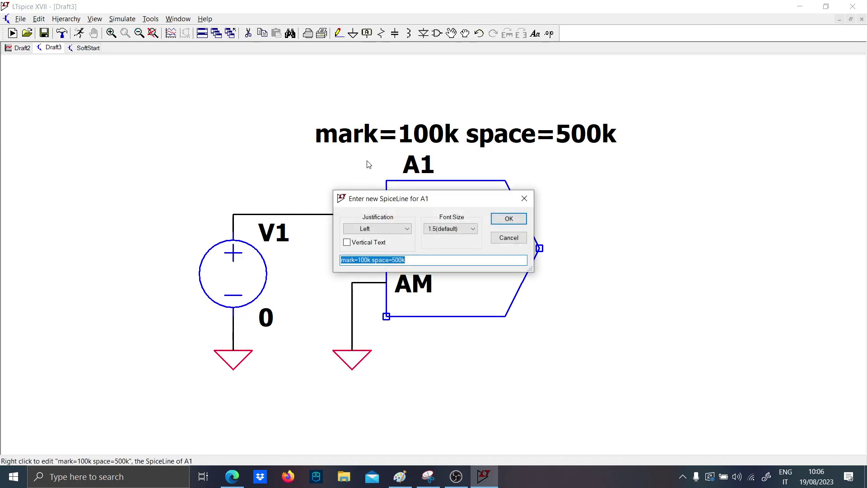
{"action": "left_click", "coordinate": [368, 260]}
{"action": "key", "text": "BackSpace"}
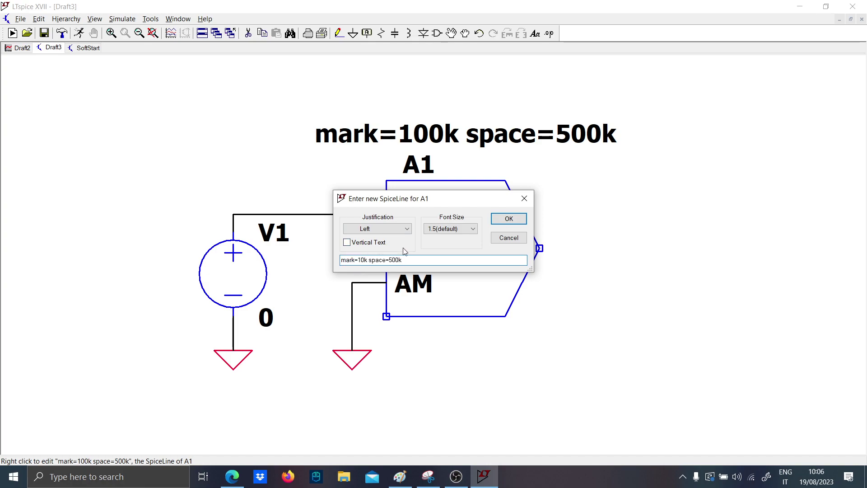
{"action": "left_click_drag", "start_coordinate": [407, 260], "coordinate": [387, 259]}
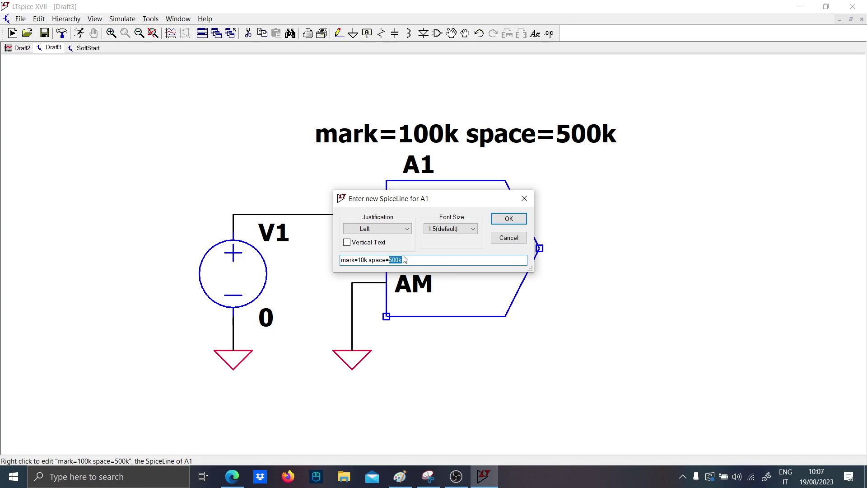
{"action": "type", "text": "10"}
{"action": "key", "text": "Return"}
- Draw a short wire stub out of A1's Q output
{"action": "key", "text": "F3"}
{"action": "left_click", "coordinate": [539, 248]}
{"action": "left_click", "coordinate": [574, 248]}
{"action": "key", "text": "Escape"}
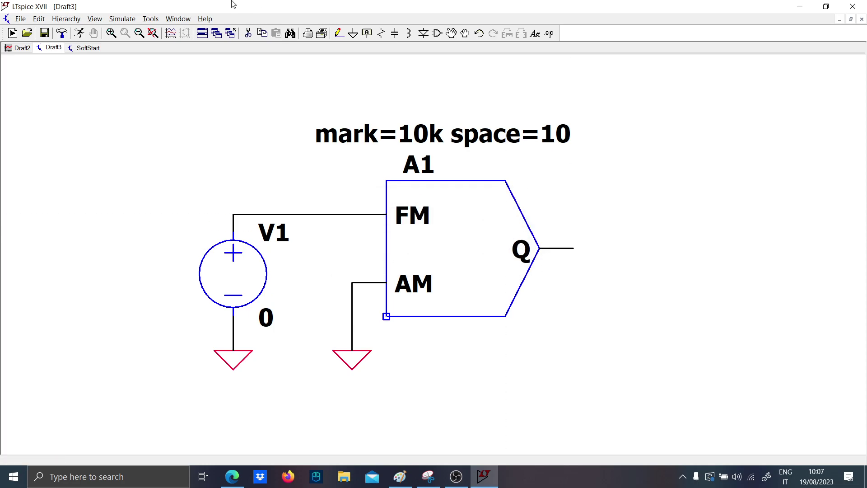
- Run a transient simulation with a 1m stop time and plot the voltages at the Q output and the FM input
{"action": "left_click", "coordinate": [79, 33]}
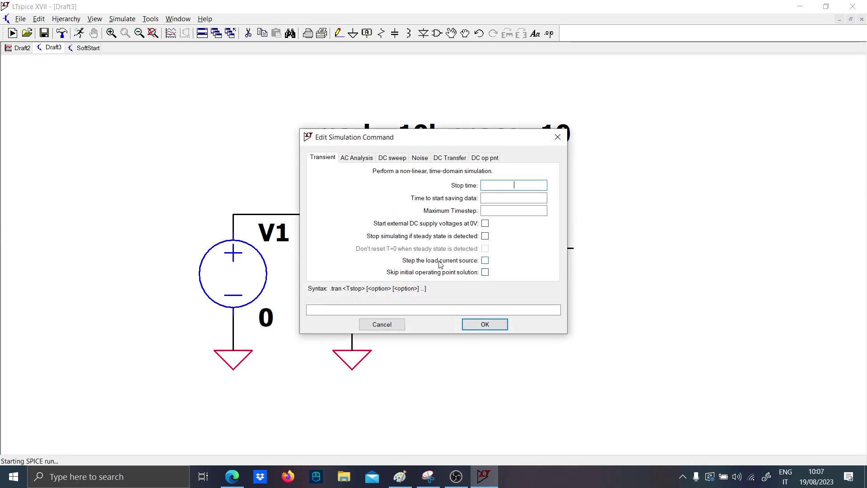
{"action": "type", "text": "1m"}
{"action": "key", "text": "Return"}
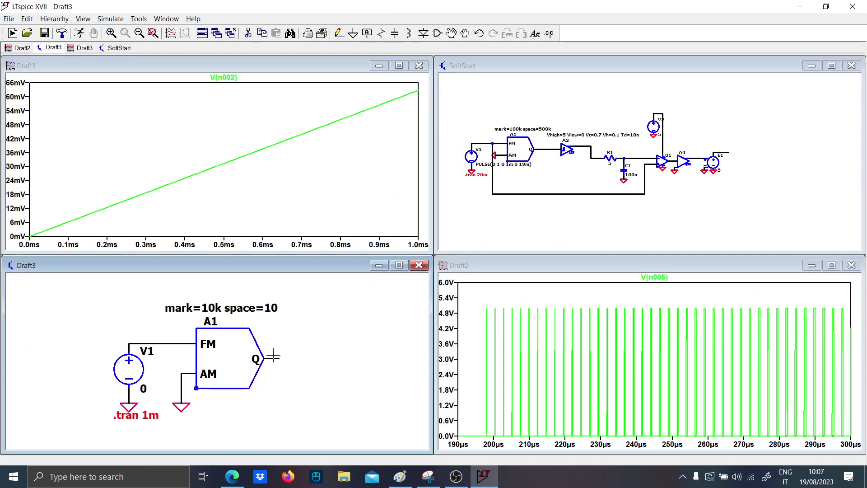
{"action": "left_click", "coordinate": [146, 342]}
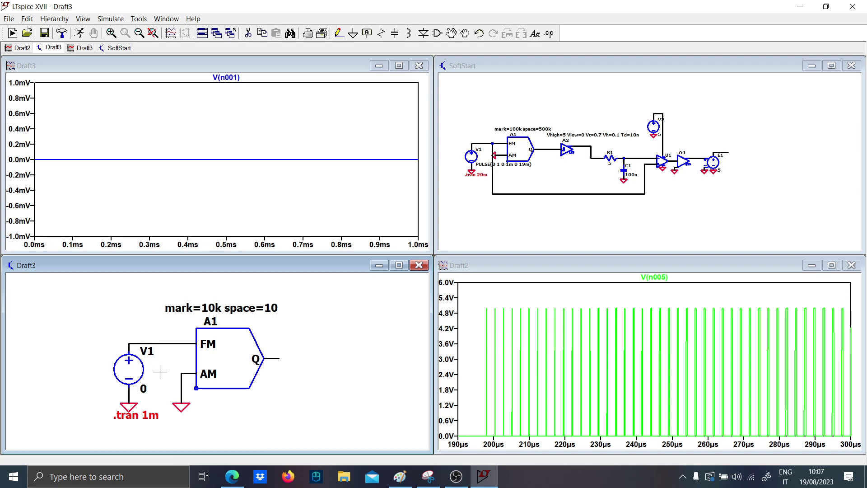
{"action": "scroll", "coordinate": [153, 396], "scroll_direction": "up", "scroll_amount": 1}
{"action": "left_click_drag", "start_coordinate": [154, 396], "coordinate": [179, 392]}
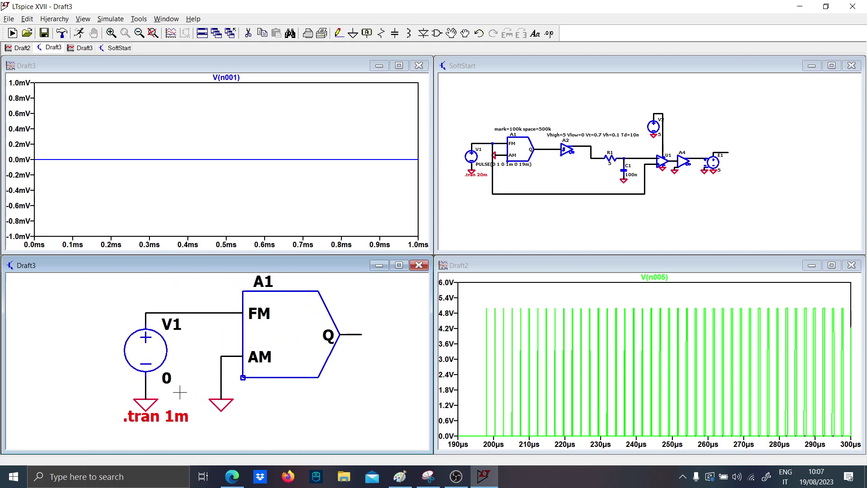
{"action": "right_click", "coordinate": [178, 419]}
{"action": "key", "text": "Escape"}
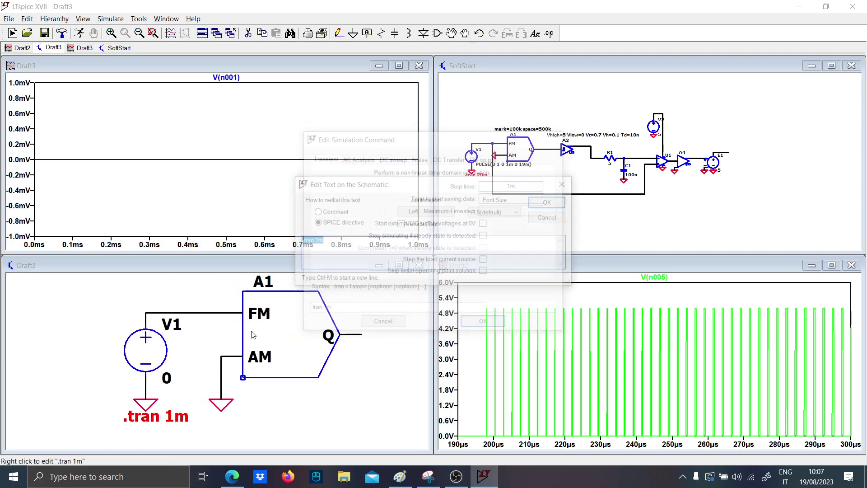
{"action": "key", "text": "Escape"}
{"action": "left_click_drag", "start_coordinate": [208, 353], "coordinate": [176, 375]}
{"action": "scroll", "coordinate": [176, 376], "scroll_direction": "down", "scroll_amount": 1}
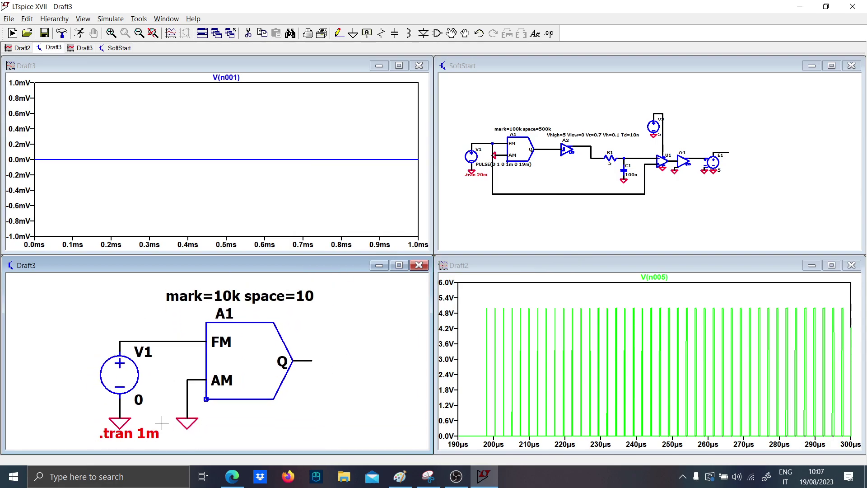
- Set the transient stop time to 10m, rerun the simulation and plot the voltage at A1's Q output
{"action": "right_click", "coordinate": [131, 433]}
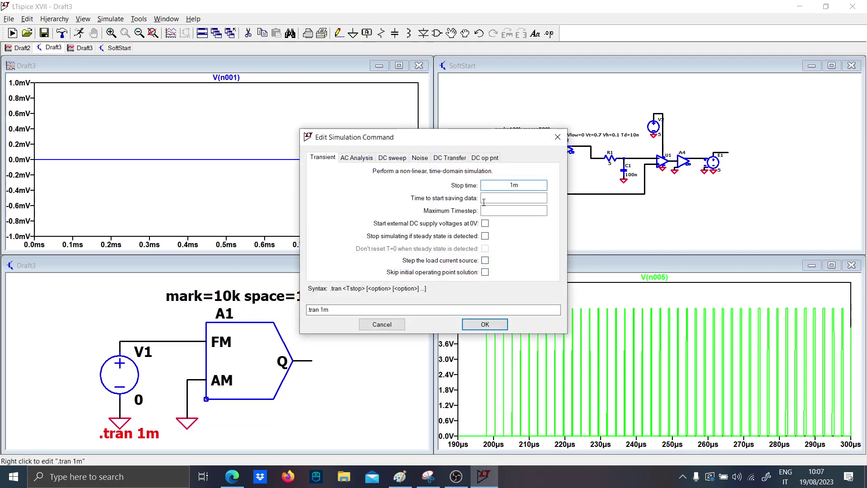
{"action": "double_click", "coordinate": [513, 185]}
{"action": "type", "text": "10m"}
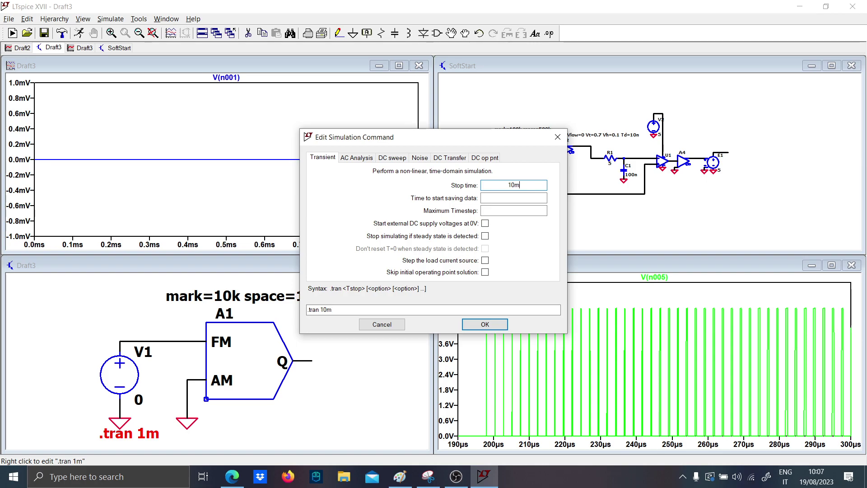
{"action": "key", "text": "Return"}
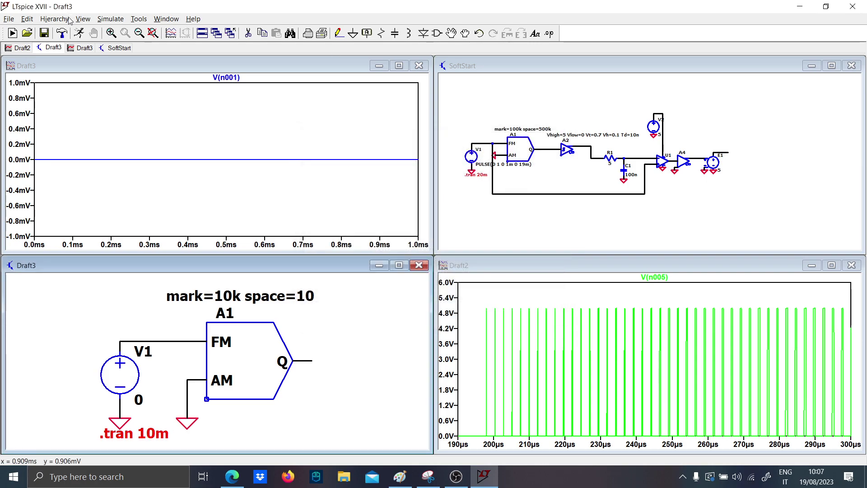
{"action": "left_click", "coordinate": [83, 35]}
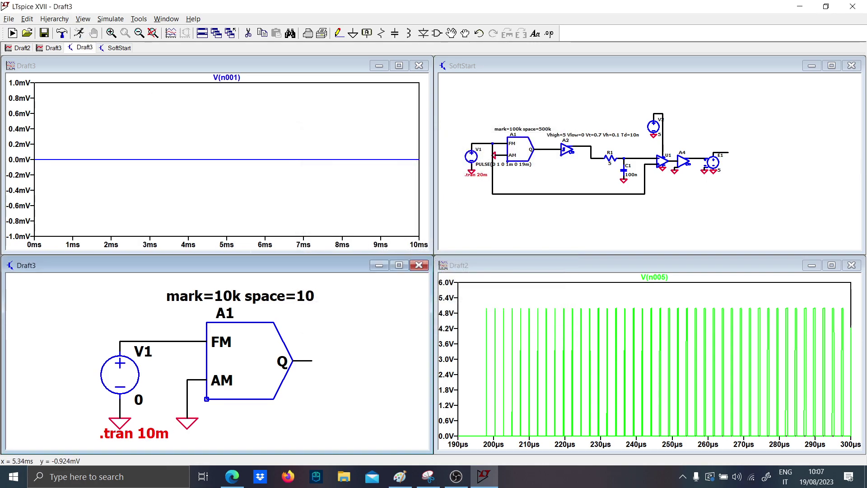
{"action": "left_click", "coordinate": [310, 357]}
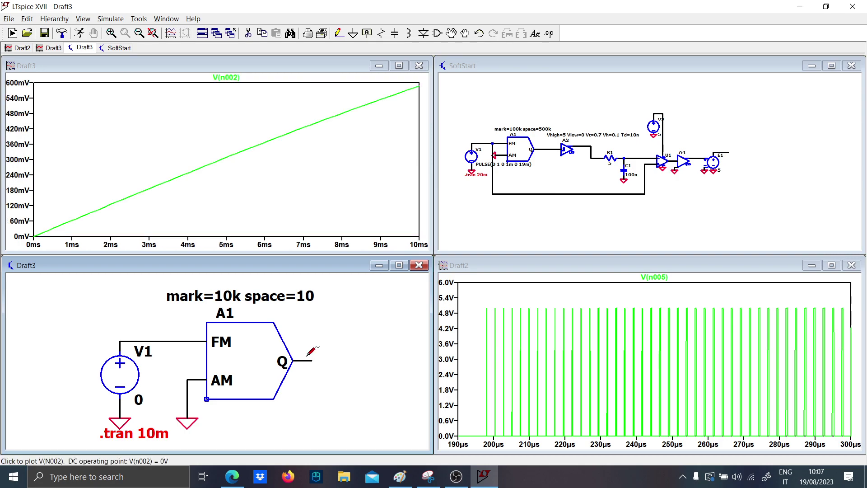
- Set the transient stop time to 1 and rerun the simulation
{"action": "right_click", "coordinate": [149, 435]}
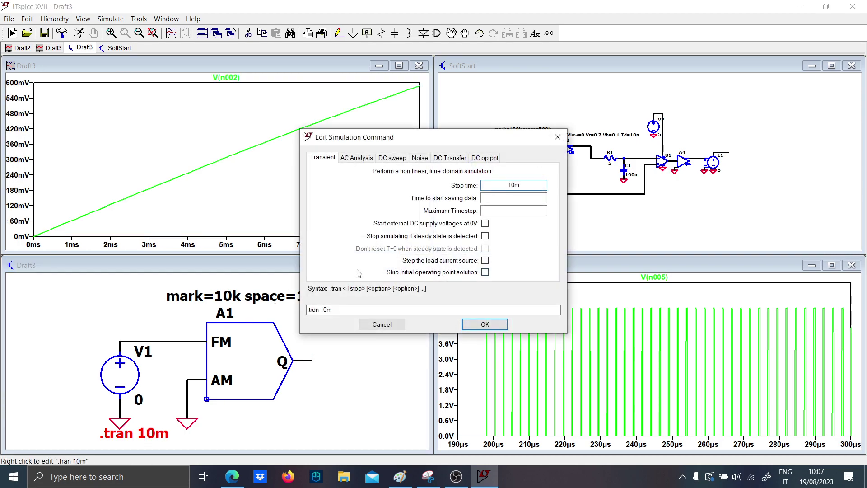
{"action": "type", "text": "1"}
{"action": "key", "text": "Return"}
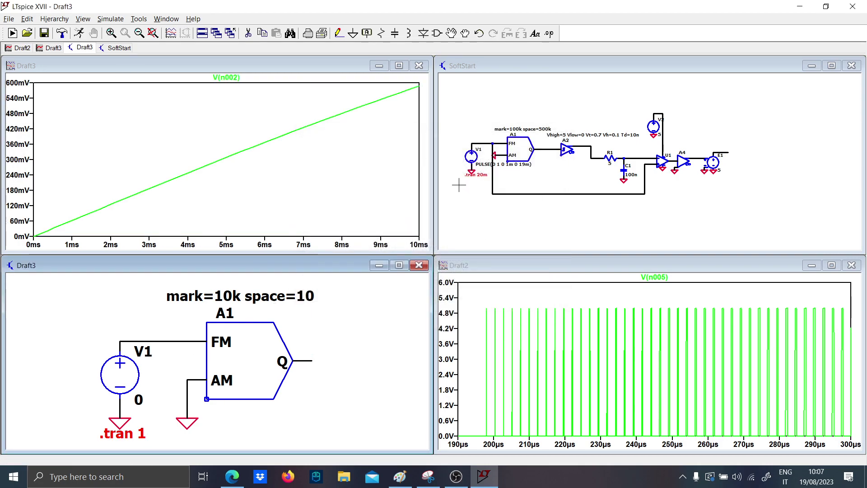
{"action": "left_click", "coordinate": [79, 33]}
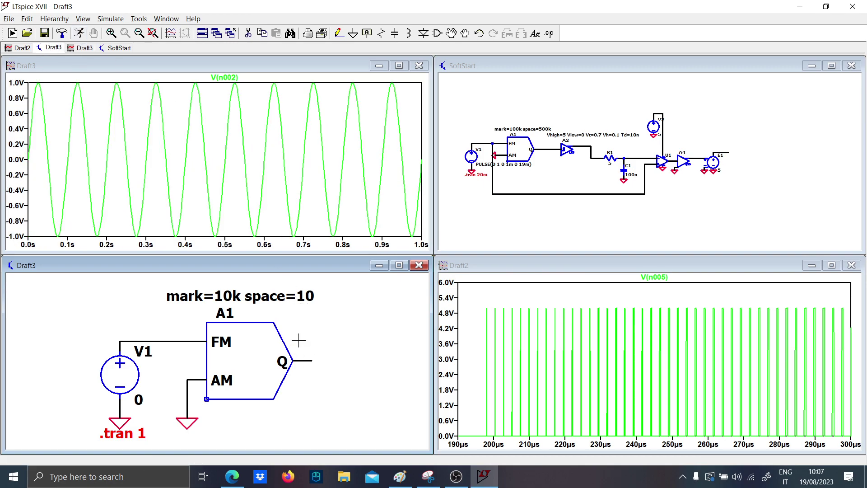
- Change A1's mark frequency to 1k and rerun the simulation
{"action": "right_click", "coordinate": [280, 294]}
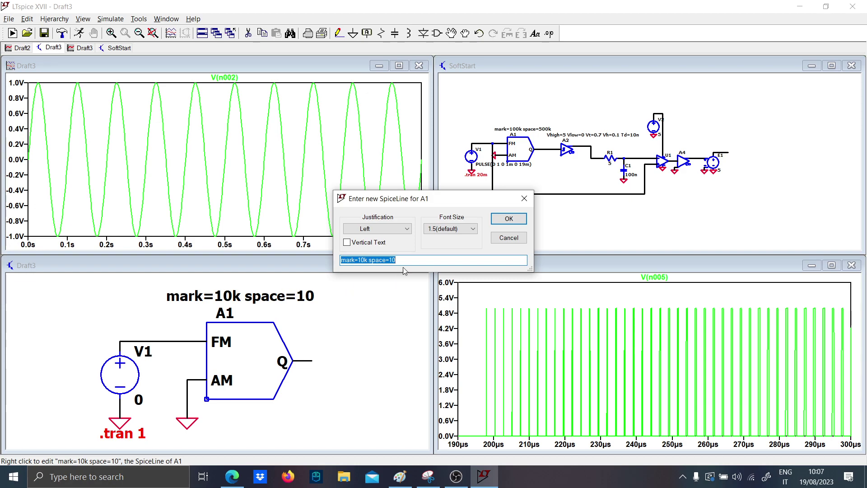
{"action": "left_click", "coordinate": [365, 260]}
{"action": "key", "text": "Return"}
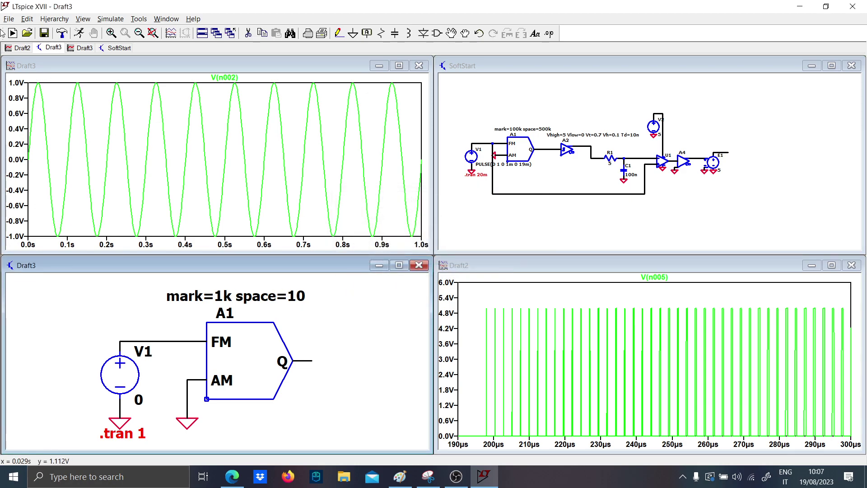
{"action": "left_click", "coordinate": [80, 33]}
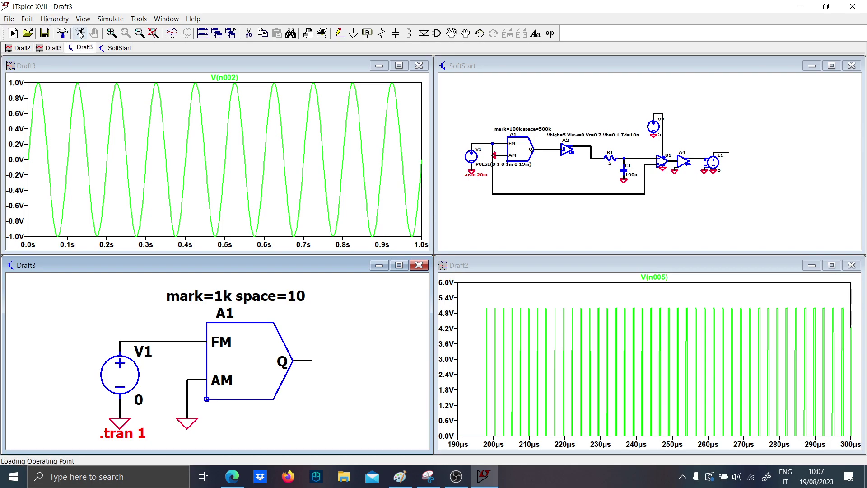
- Change A1's space frequency to 1k and rerun the simulation
{"action": "right_click", "coordinate": [266, 299]}
{"action": "left_click", "coordinate": [398, 262]}
{"action": "key", "text": "BackSpace"}
{"action": "type", "text": "k"}
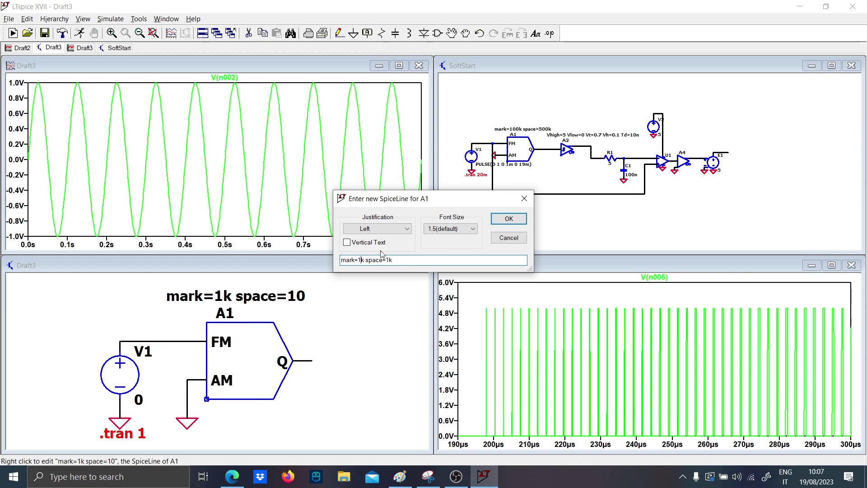
{"action": "key", "text": "Return"}
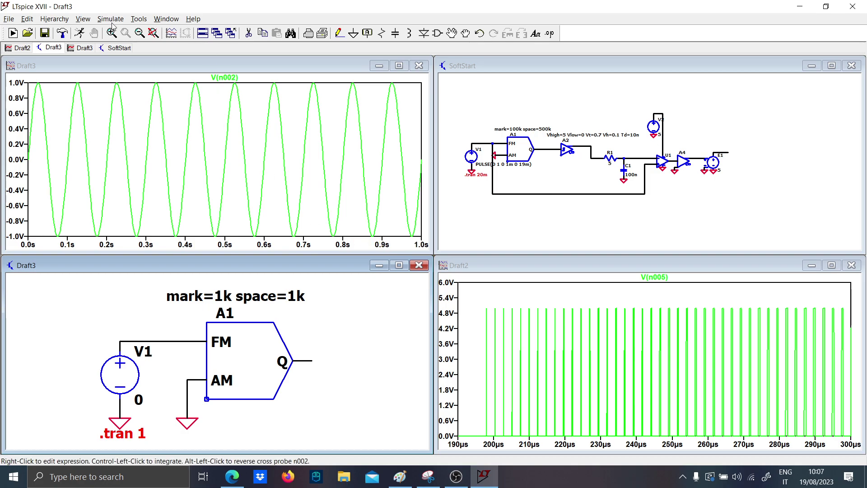
{"action": "left_click", "coordinate": [80, 34]}
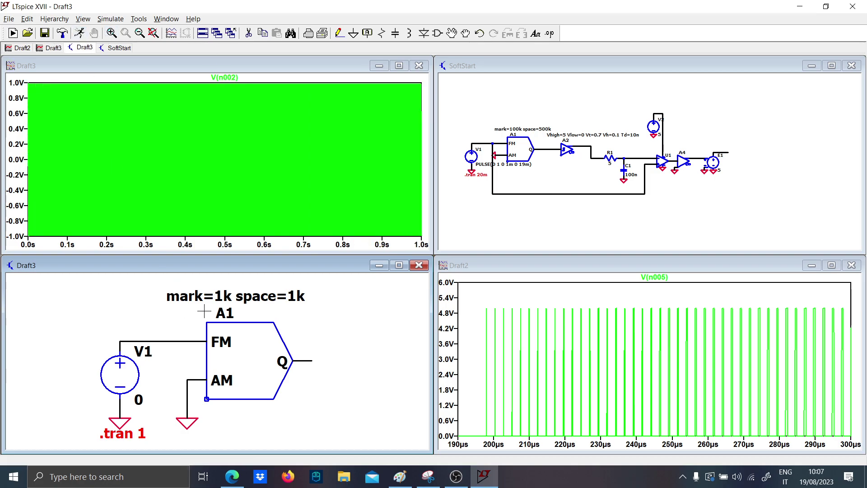
- Set A1's mark frequency back to 10k and rerun the simulation
{"action": "right_click", "coordinate": [204, 314]}
{"action": "left_click", "coordinate": [361, 260]}
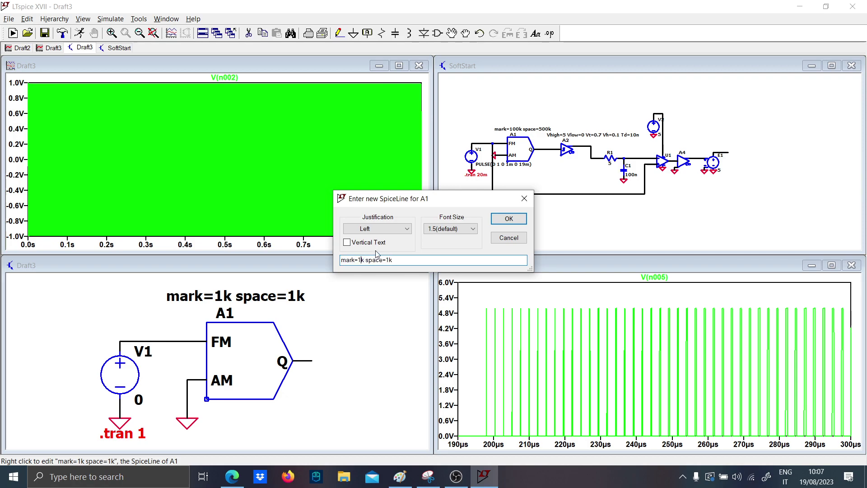
{"action": "type", "text": "0"}
{"action": "key", "text": "Return"}
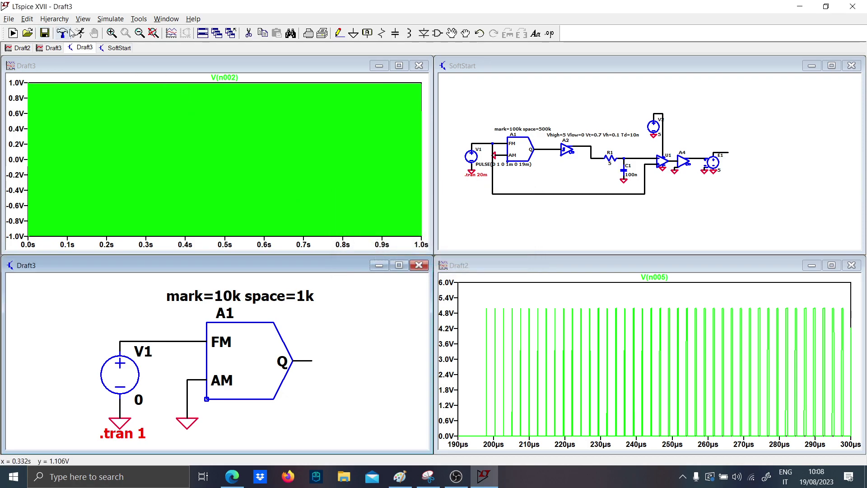
{"action": "left_click", "coordinate": [79, 34]}
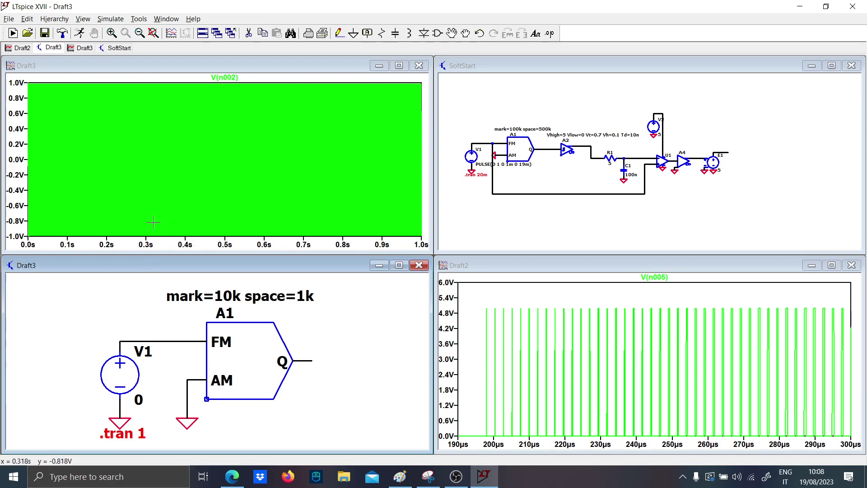
- Measure the frequency of the Q output waveform by placing two cursors on adjacent peaks near 204 ms
{"action": "left_click_drag", "start_coordinate": [155, 93], "coordinate": [135, 226]}
{"action": "left_click", "coordinate": [223, 79]}
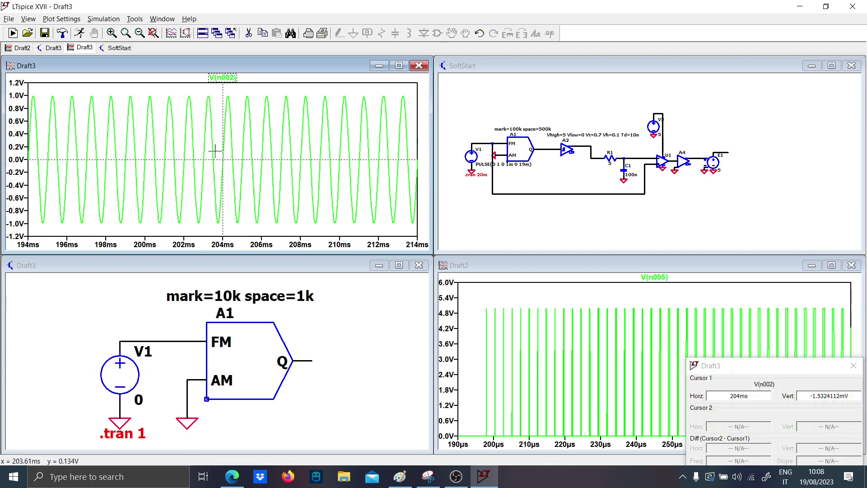
{"action": "left_click_drag", "start_coordinate": [218, 211], "coordinate": [227, 128]}
{"action": "left_click", "coordinate": [217, 84]}
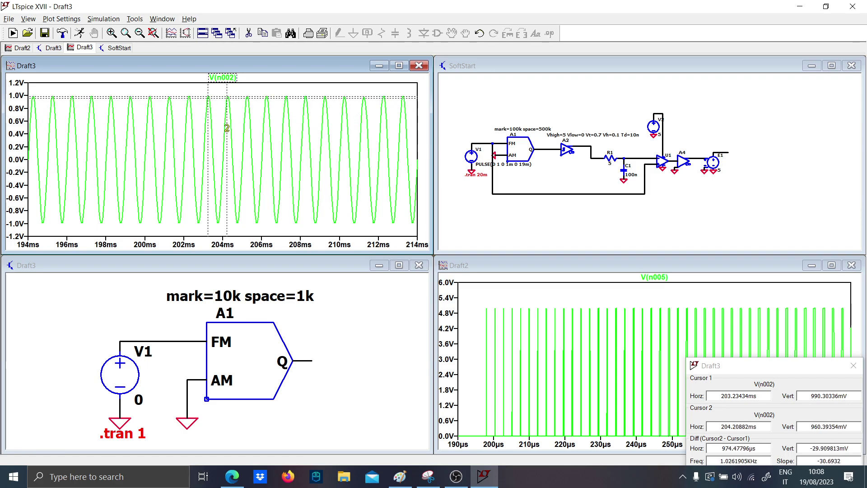
- Set V1's DC value to 1 and the transient stop time to 1m, and rerun the simulation
{"action": "right_click", "coordinate": [138, 399]}
{"action": "type", "text": "1"}
{"action": "key", "text": "Return"}
{"action": "right_click", "coordinate": [128, 439]}
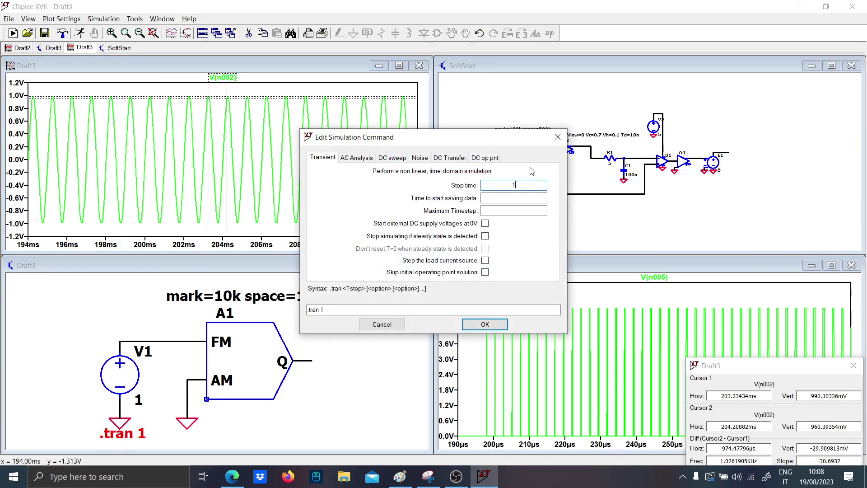
{"action": "type", "text": "m"}
{"action": "key", "text": "Return"}
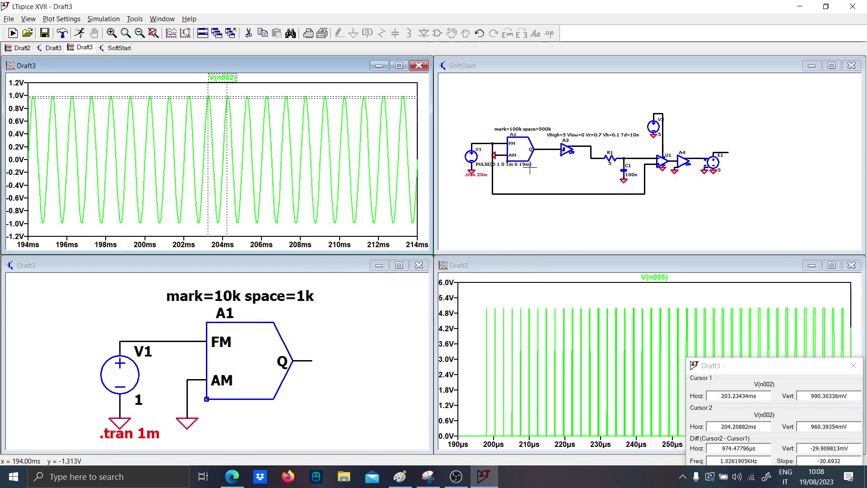
{"action": "left_click", "coordinate": [79, 34]}
- Move the two cursors onto adjacent peaks between 0.2 and 0.35 ms and highlight the frequency reading
{"action": "left_click_drag", "start_coordinate": [123, 221], "coordinate": [114, 179]}
{"action": "left_click_drag", "start_coordinate": [142, 228], "coordinate": [154, 204]}
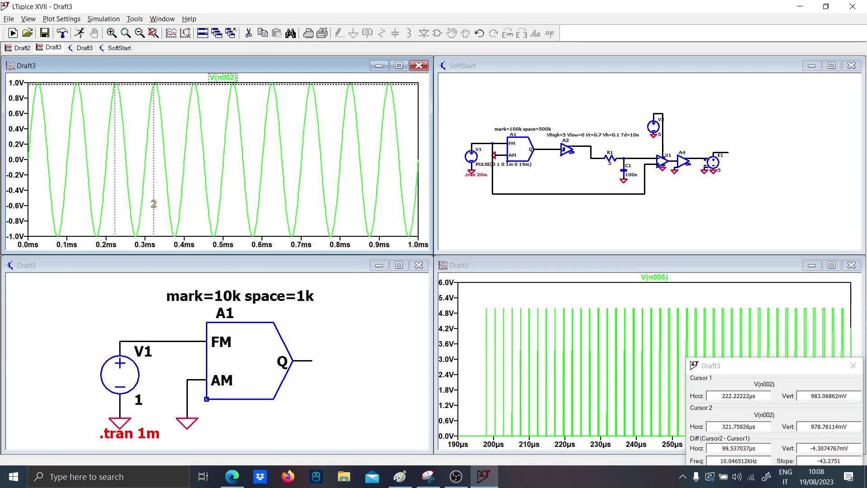
{"action": "left_click_drag", "start_coordinate": [714, 364], "coordinate": [353, 181]}
{"action": "left_click_drag", "start_coordinate": [403, 277], "coordinate": [360, 277]}
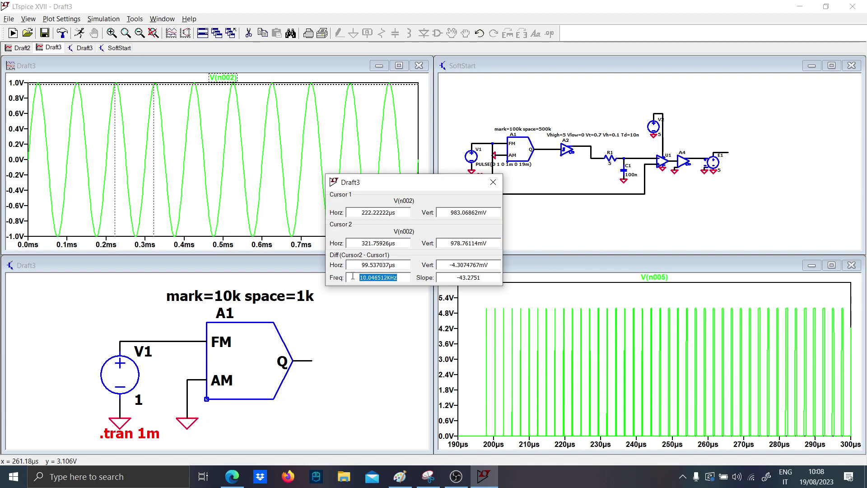
- Minimize the Draft2 plot and SoftStart schematic, widen both Draft3 windows across the workspace, and close the cursor readout
{"action": "left_click", "coordinate": [811, 265]}
{"action": "left_click", "coordinate": [809, 65]}
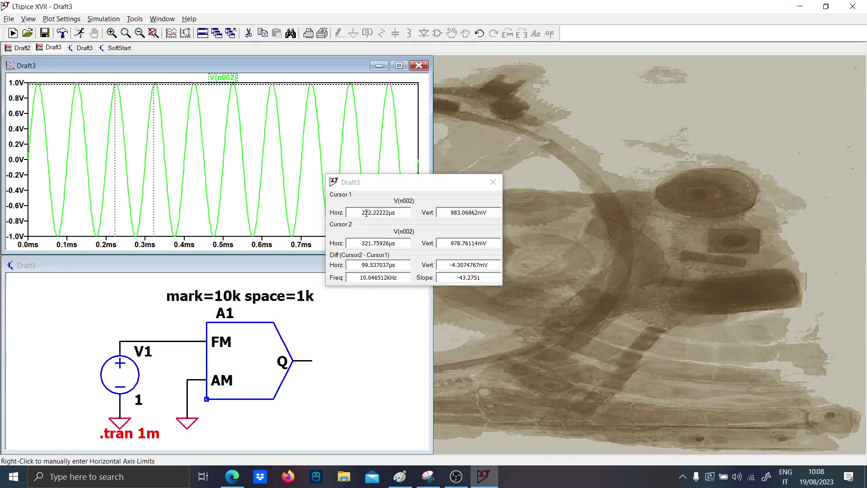
{"action": "left_click_drag", "start_coordinate": [432, 157], "coordinate": [852, 157]}
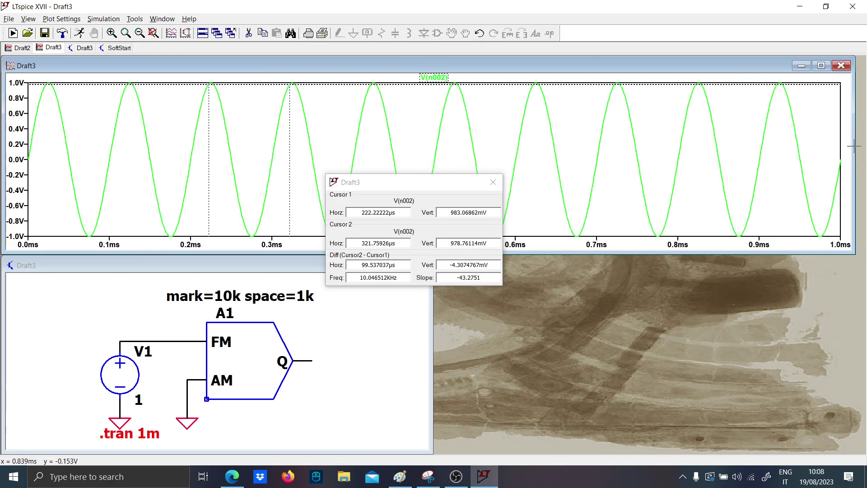
{"action": "left_click_drag", "start_coordinate": [432, 355], "coordinate": [851, 355]}
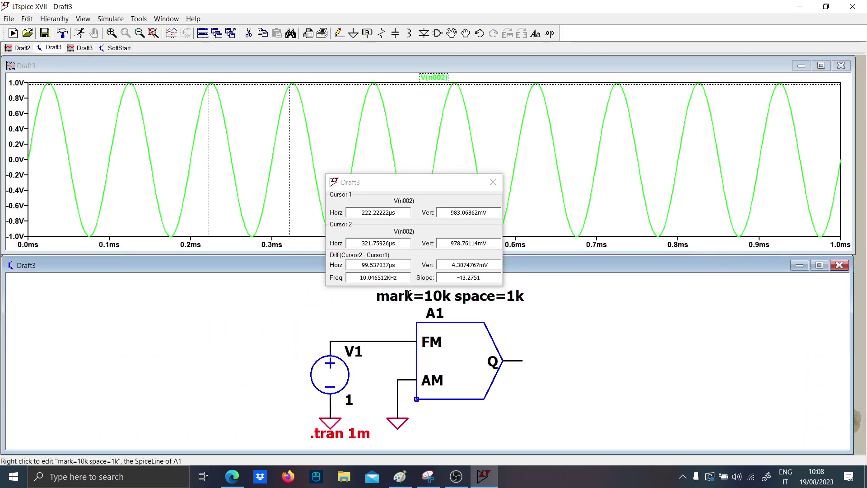
{"action": "left_click", "coordinate": [493, 182]}
- Make V1 a PULSE source with Vinitial 0, Von 1, Trise 1m and Ton 1n, and rerun the simulation
{"action": "right_click", "coordinate": [329, 374]}
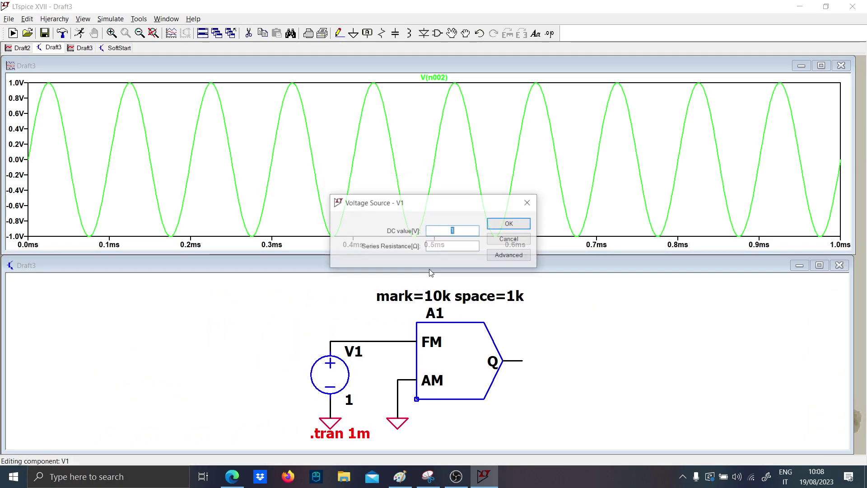
{"action": "left_click", "coordinate": [508, 253]}
{"action": "left_click", "coordinate": [293, 145]}
{"action": "left_click", "coordinate": [399, 235]}
{"action": "type", "text": "0"}
{"action": "left_click", "coordinate": [402, 245]}
{"action": "type", "text": "1"}
{"action": "left_click", "coordinate": [414, 268]}
{"action": "type", "text": "1"}
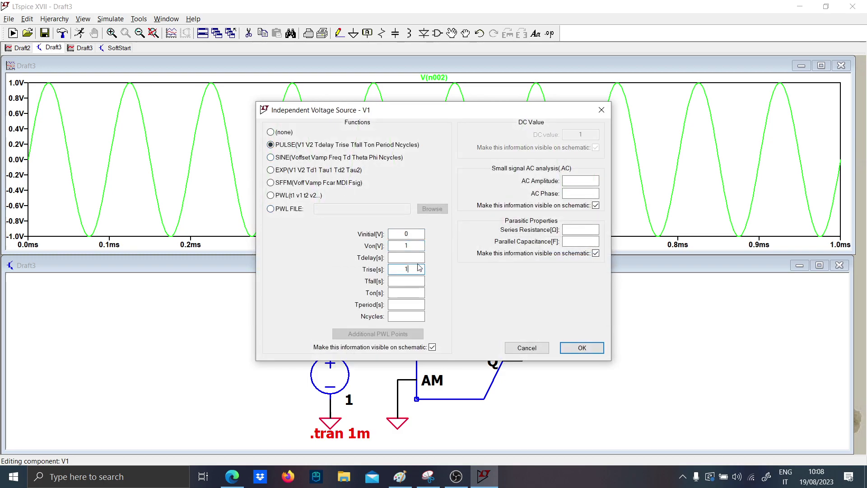
{"action": "type", "text": "m"}
{"action": "left_click", "coordinate": [405, 292]}
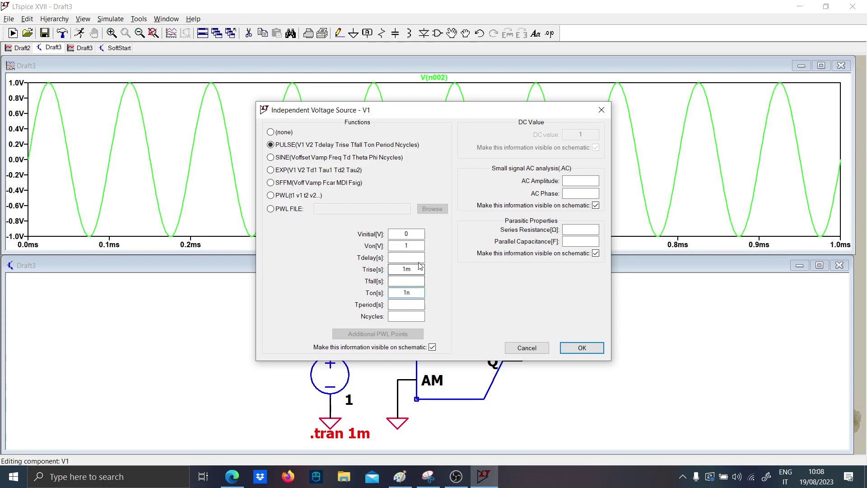
{"action": "key", "text": "Return"}
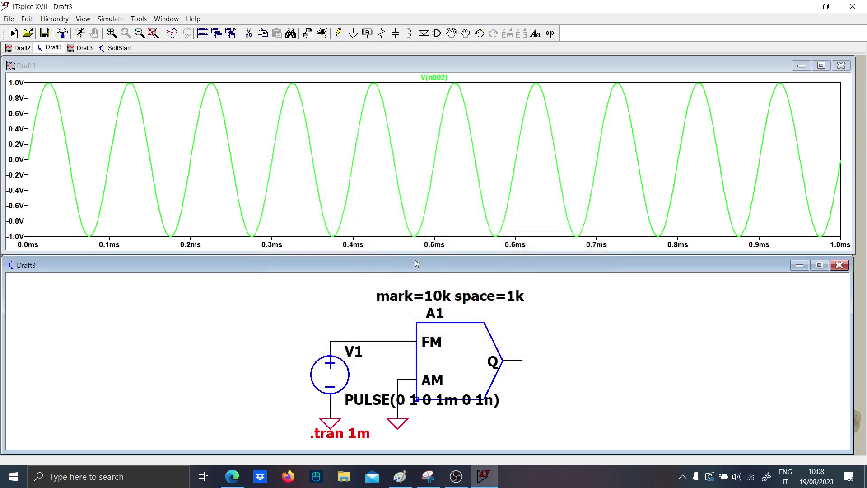
{"action": "key", "text": "alt+s"}
{"action": "key", "text": "r"}
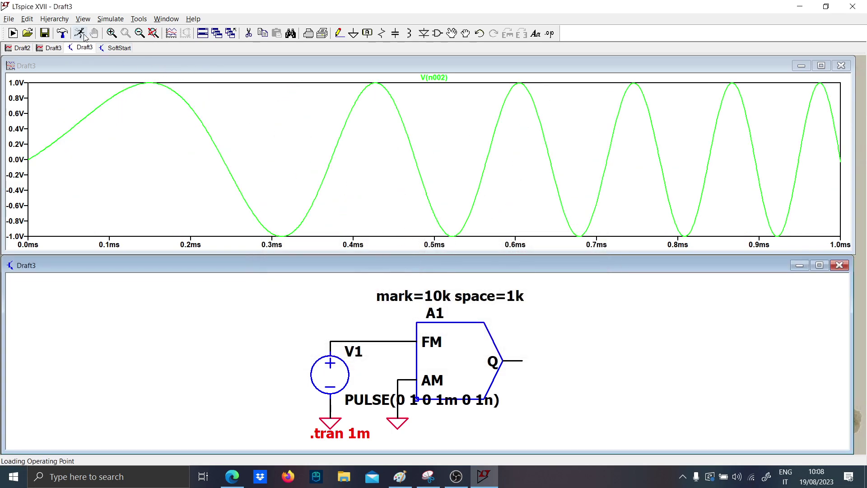
- Set A1's space frequency to 10 and rerun the simulation with the PULSE source
{"action": "right_click", "coordinate": [462, 303]}
{"action": "left_click", "coordinate": [402, 264]}
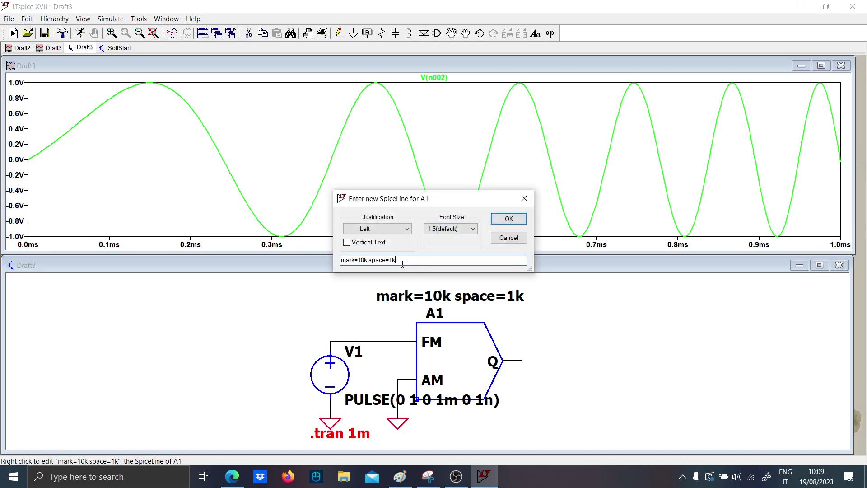
{"action": "key", "text": "Return"}
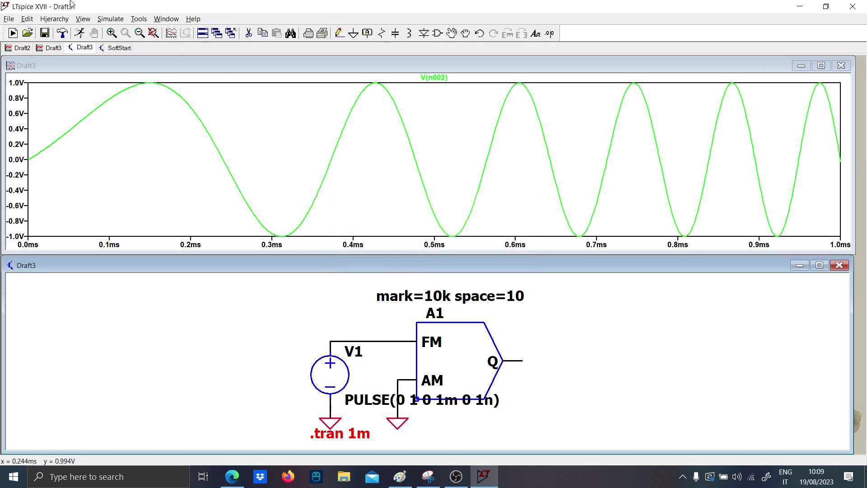
{"action": "left_click", "coordinate": [78, 36]}
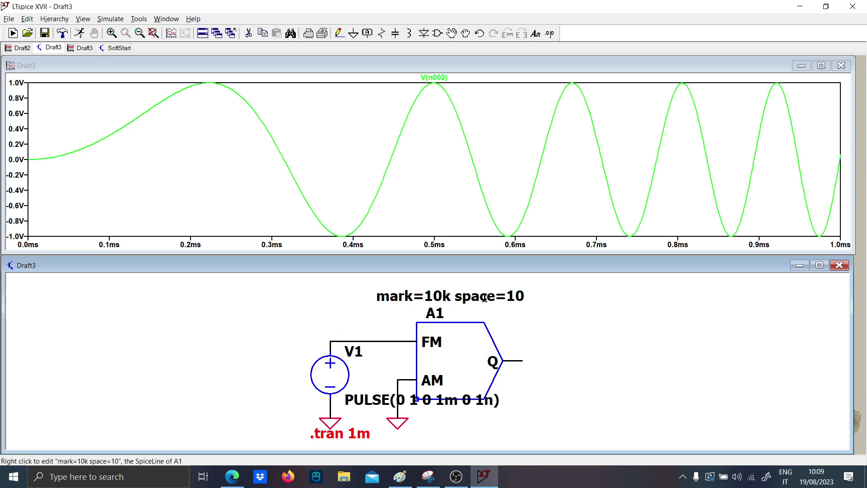
- Set A1's parameters to a mark frequency of 100k and a space frequency of 1k
{"action": "right_click", "coordinate": [492, 295]}
{"action": "left_click", "coordinate": [428, 260]}
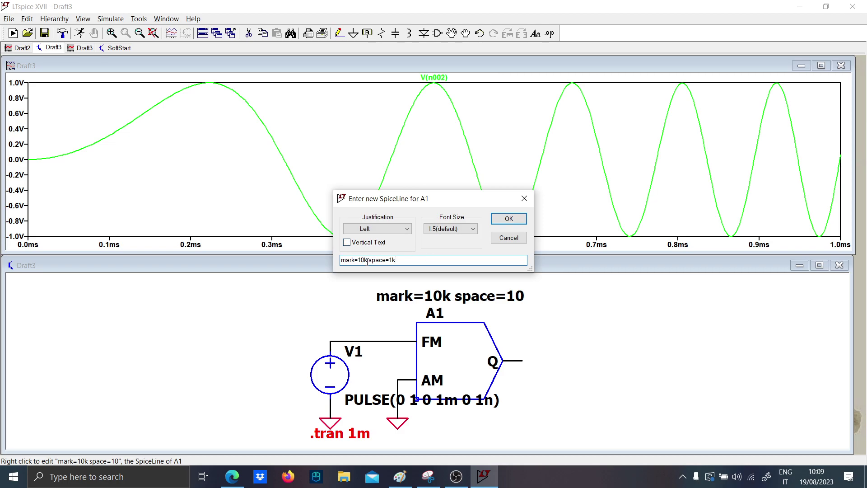
{"action": "key", "text": "Return"}
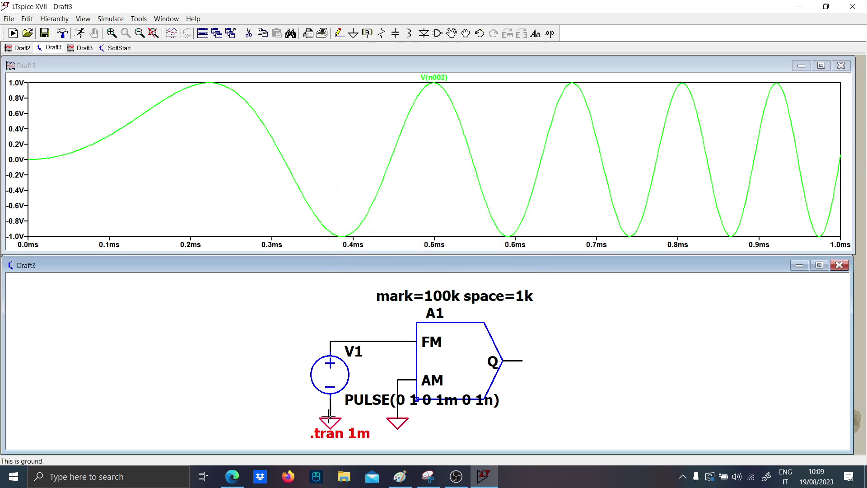
- Set the transient analysis stop time to 2m and rerun the simulation
{"action": "right_click", "coordinate": [339, 433]}
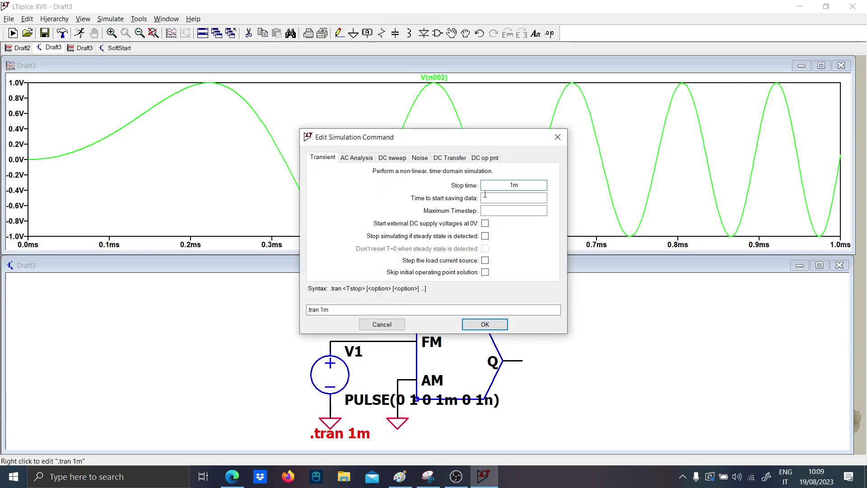
{"action": "type", "text": "2m"}
{"action": "key", "text": "Return"}
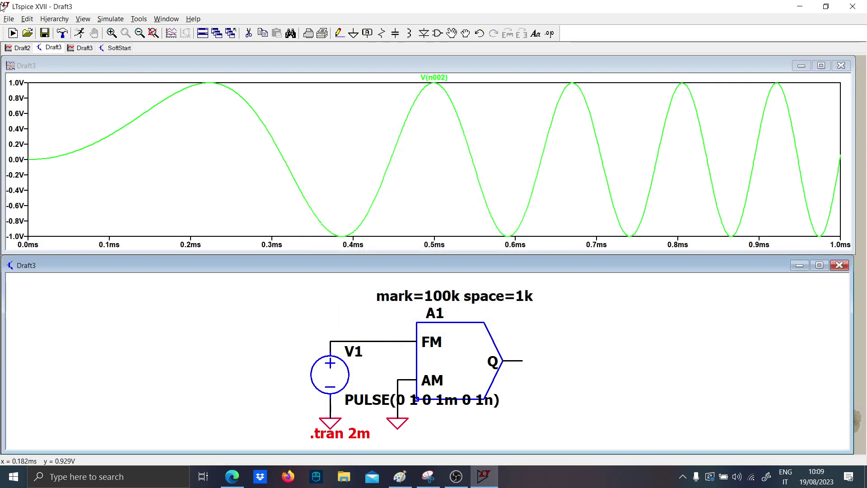
{"action": "left_click", "coordinate": [82, 36]}
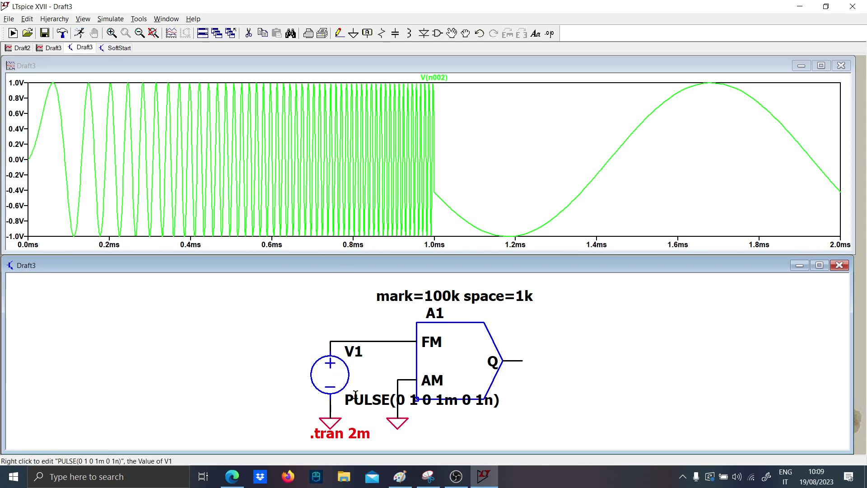
- Set V1's pulse rise time to 2m, rerun the simulation and add the FM input voltage to the plot
{"action": "right_click", "coordinate": [333, 377]}
{"action": "key", "text": "Tab"}
{"action": "key", "text": "Tab"}
{"action": "key", "text": "Tab"}
{"action": "type", "text": "2m"}
{"action": "key", "text": "Return"}
{"action": "left_click", "coordinate": [81, 35]}
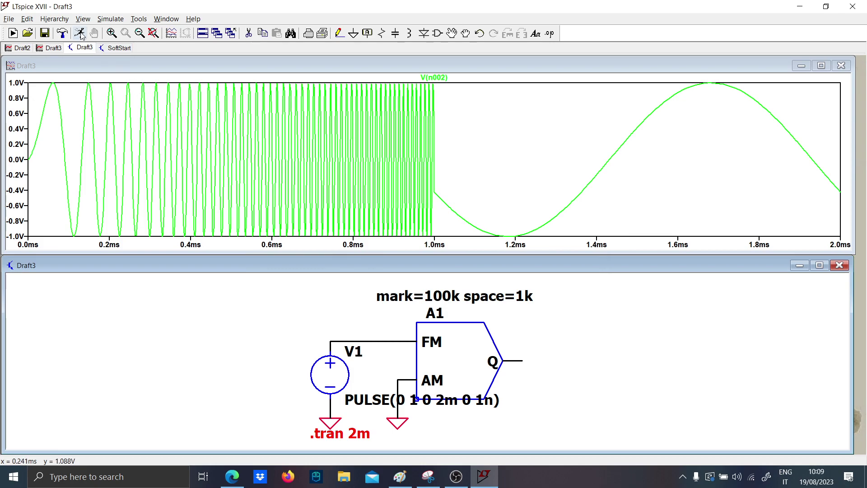
{"action": "left_click", "coordinate": [373, 341]}
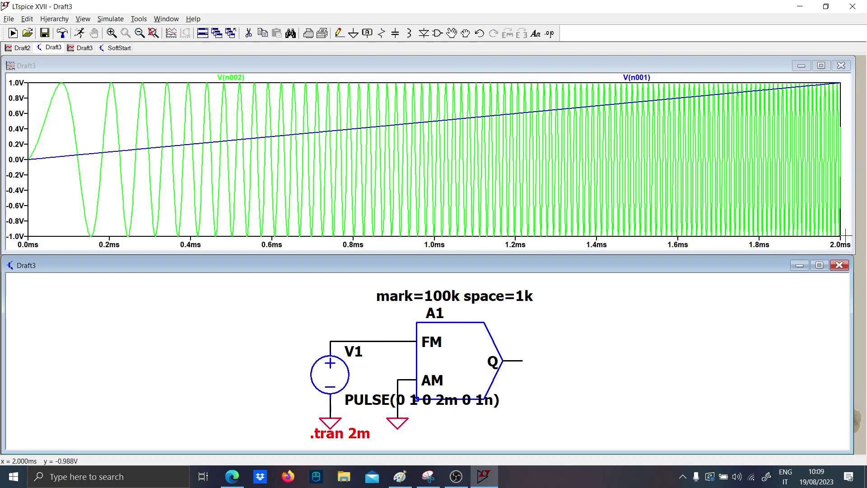
- Measure the output frequency between adjacent peaks in the 1.95 to 2.0 ms range with two cursors, then restore the full plot
{"action": "left_click_drag", "start_coordinate": [842, 236], "coordinate": [817, 73]}
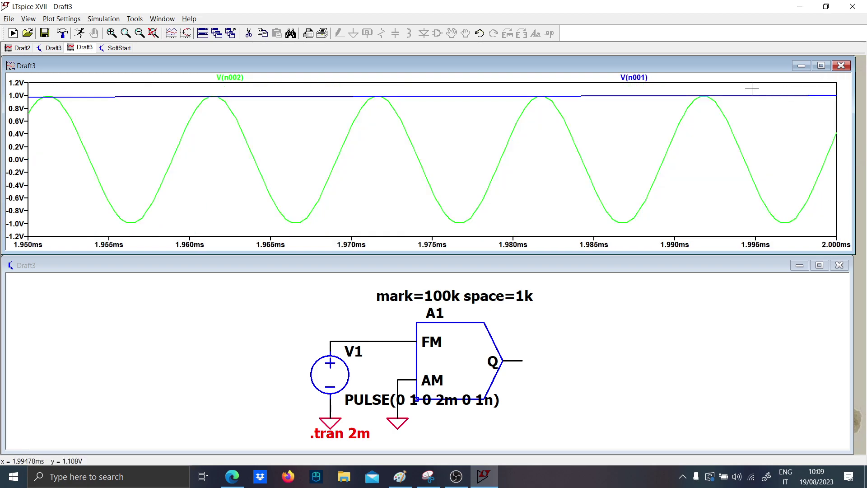
{"action": "left_click", "coordinate": [229, 77]}
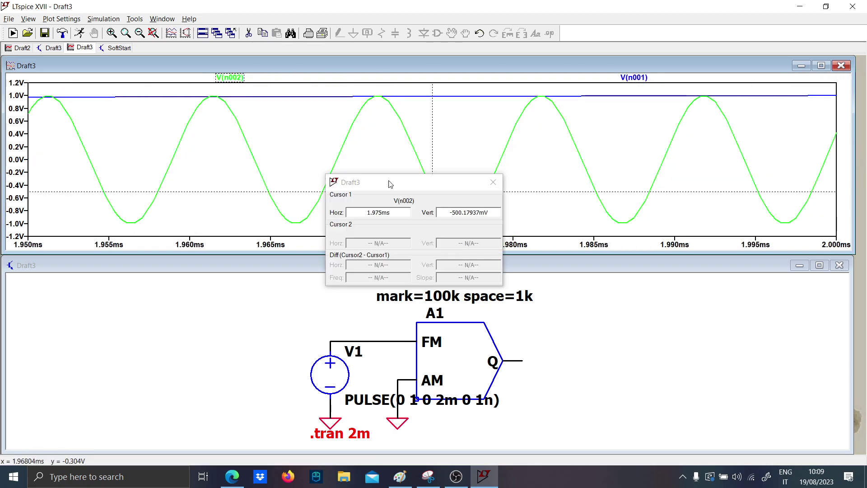
{"action": "mouse_move", "coordinate": [435, 149]}
{"action": "left_mouse_down"}
{"action": "mouse_move", "coordinate": [424, 163]}
{"action": "mouse_move", "coordinate": [389, 110]}
{"action": "mouse_move", "coordinate": [377, 113]}
{"action": "left_mouse_up"}
{"action": "left_click", "coordinate": [247, 81]}
{"action": "left_click_drag", "start_coordinate": [433, 161], "coordinate": [542, 134]}
{"action": "double_click", "coordinate": [378, 278]}
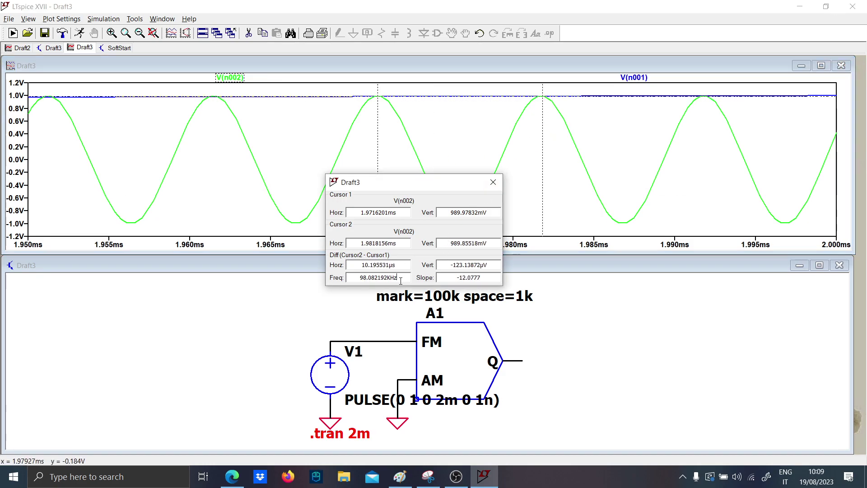
{"action": "left_click", "coordinate": [494, 183]}
{"action": "right_click", "coordinate": [467, 147]}
{"action": "left_click", "coordinate": [487, 153]}
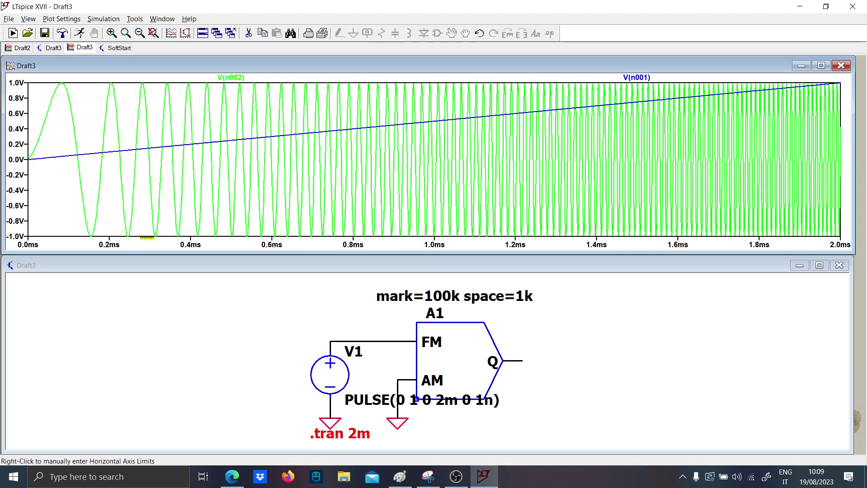
- Measure the output frequency between the adjacent peaks in the 160 to 320 µs range with two cursors, then restore the full plot
{"action": "left_click_drag", "start_coordinate": [158, 205], "coordinate": [93, 73]}
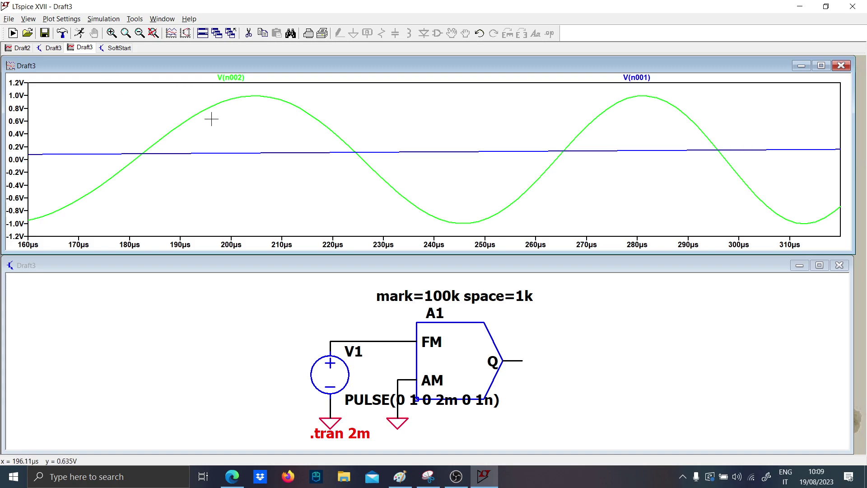
{"action": "left_click", "coordinate": [231, 78]}
{"action": "left_click_drag", "start_coordinate": [432, 127], "coordinate": [247, 101]}
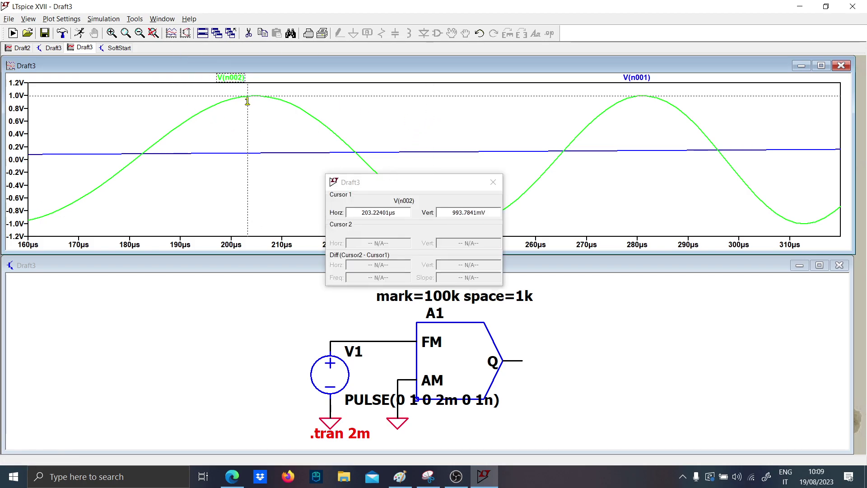
{"action": "left_click", "coordinate": [231, 77]}
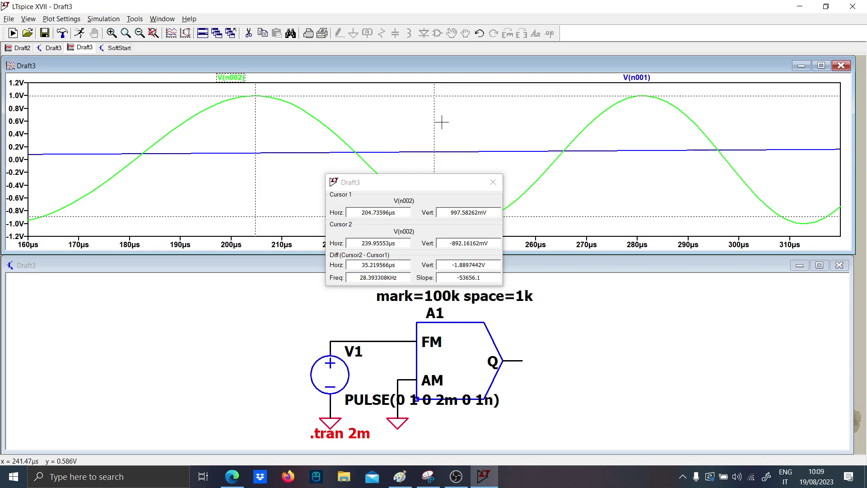
{"action": "left_click_drag", "start_coordinate": [433, 122], "coordinate": [640, 103]}
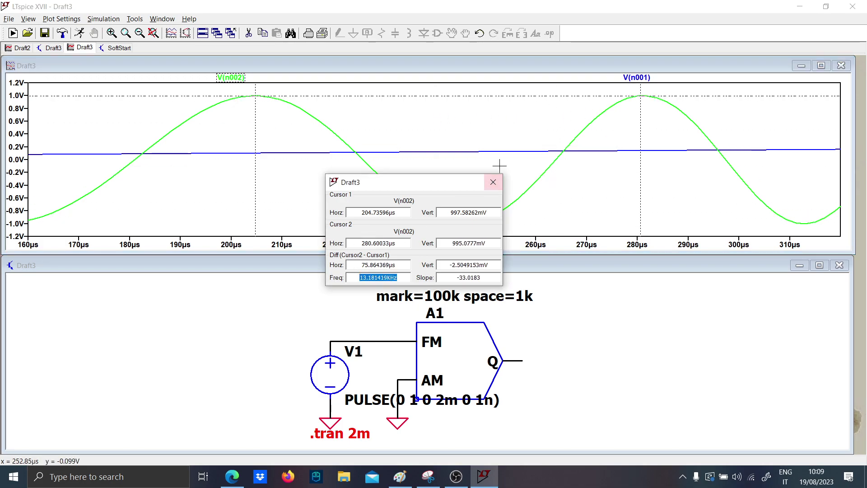
{"action": "left_click", "coordinate": [493, 182]}
{"action": "right_click", "coordinate": [404, 99]}
{"action": "left_click", "coordinate": [419, 108]}
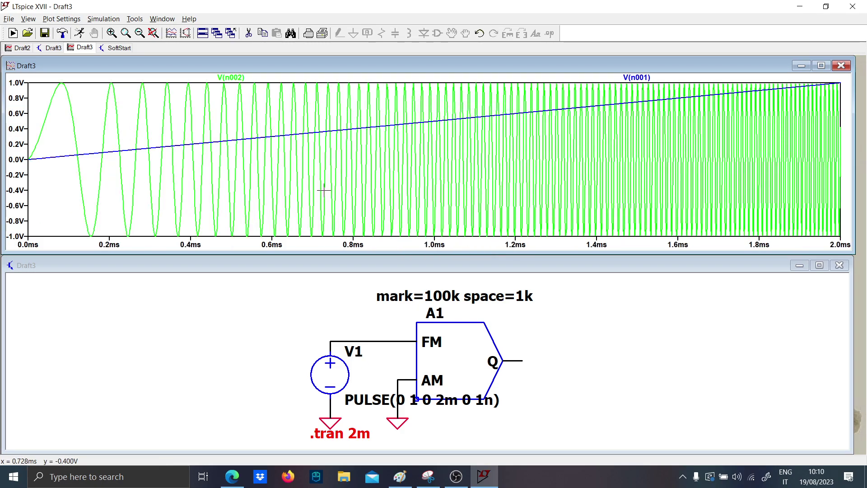
- Move V1 with its ground farther from A1, keeping it wired to FM, and change its value to 0
{"action": "left_click", "coordinate": [359, 423]}
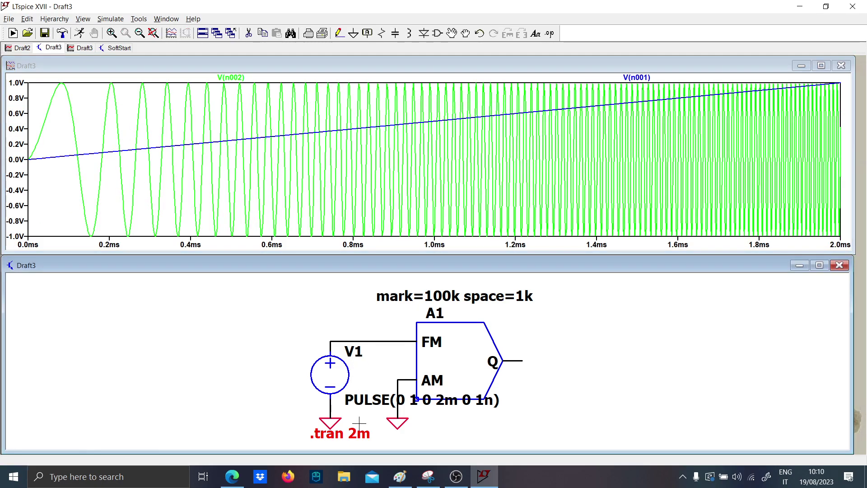
{"action": "left_click_drag", "start_coordinate": [323, 317], "coordinate": [218, 316]}
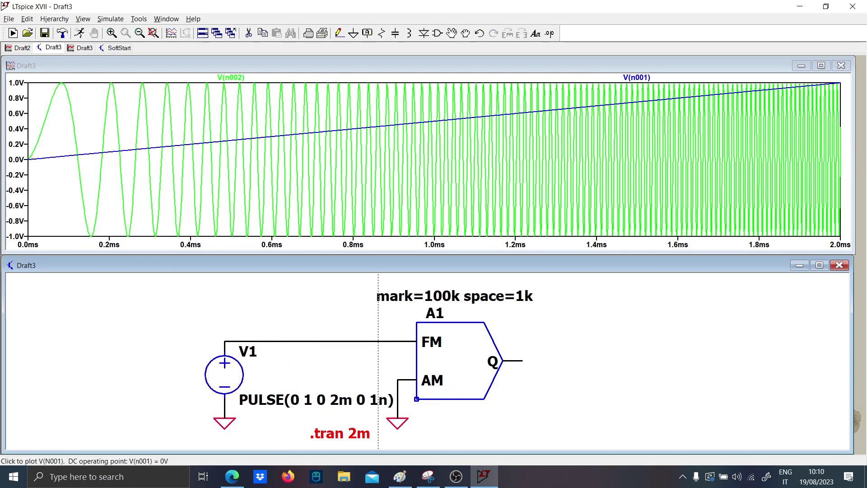
{"action": "right_click", "coordinate": [270, 402]}
{"action": "type", "text": "1"}
{"action": "key", "text": "Return"}
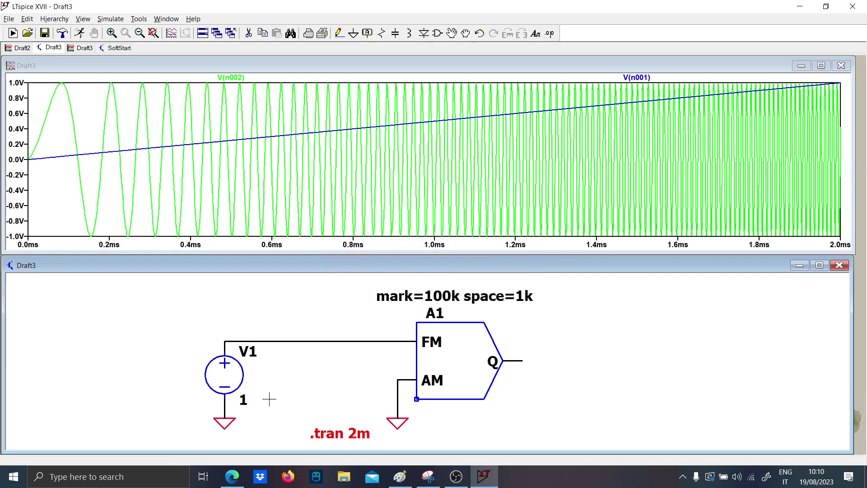
{"action": "right_click", "coordinate": [245, 402]}
{"action": "type", "text": "0"}
{"action": "key", "text": "Return"}
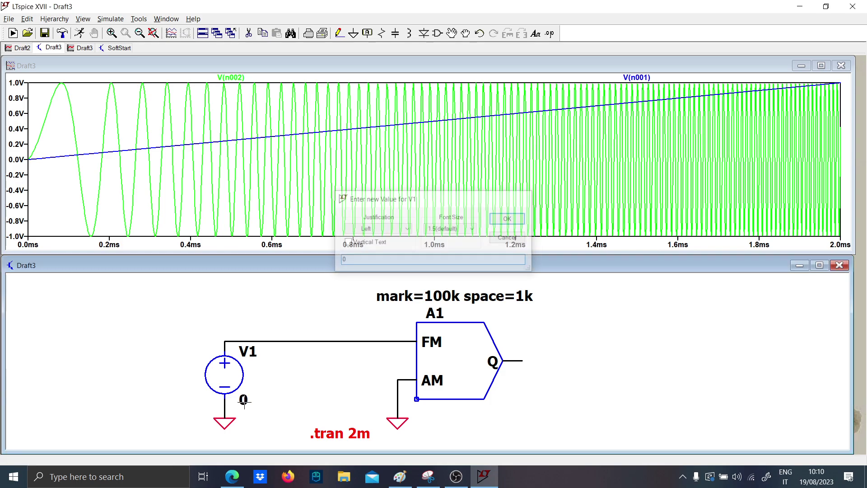
- Move the AM input's ground farther from A1 and insert a rotated voltage source between it and the AM pin
{"action": "key", "text": "F8"}
{"action": "left_click_drag", "start_coordinate": [414, 432], "coordinate": [367, 366]}
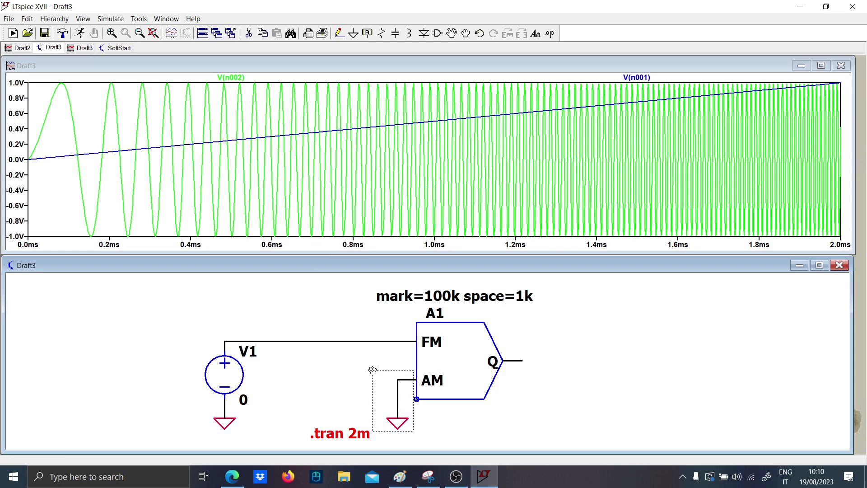
{"action": "left_click", "coordinate": [296, 406]}
{"action": "key", "text": "v"}
{"action": "key", "text": "ctrl+r"}
{"action": "left_click", "coordinate": [339, 398]}
{"action": "right_click", "coordinate": [340, 399]}
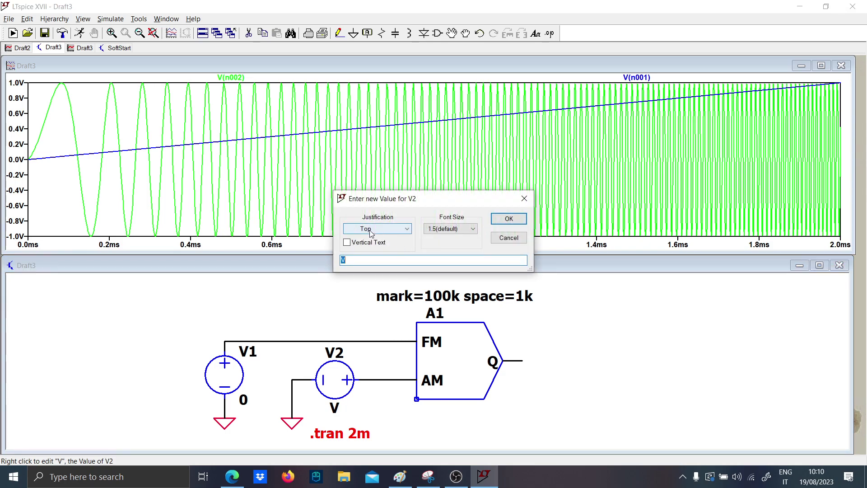
{"action": "key", "text": "Escape"}
- Make V2 a SINE source with offset 0, amplitude 1 and frequency 50, then simulate and plot the AM input voltage
{"action": "right_click", "coordinate": [336, 391]}
{"action": "left_click", "coordinate": [514, 256]}
{"action": "left_click", "coordinate": [270, 157]}
{"action": "left_click", "coordinate": [402, 237]}
{"action": "left_click", "coordinate": [407, 245]}
{"action": "type", "text": "1"}
{"action": "left_click", "coordinate": [409, 258]}
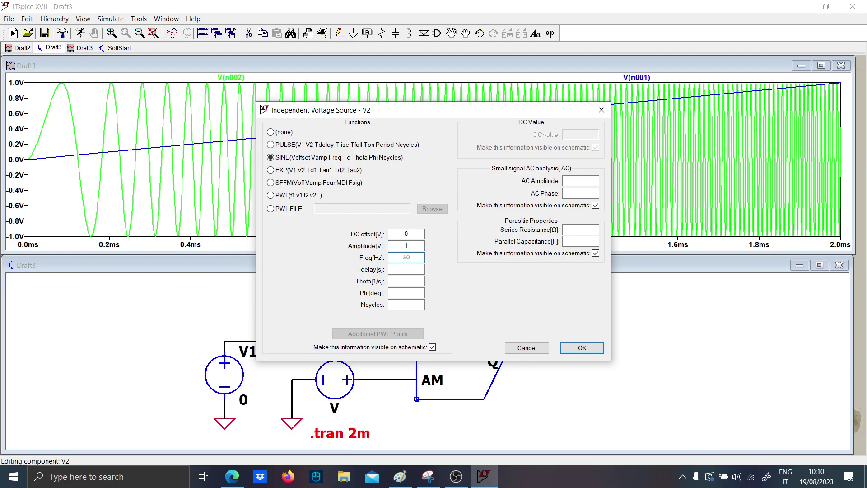
{"action": "key", "text": "Return"}
{"action": "left_click", "coordinate": [80, 34]}
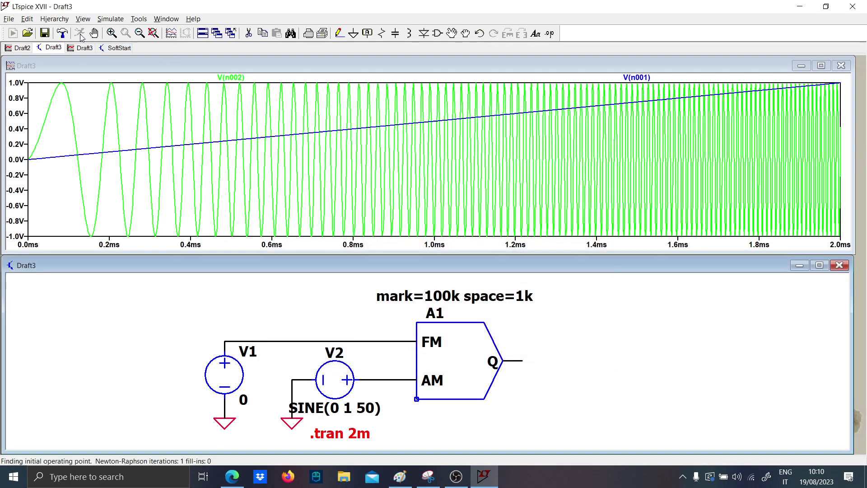
{"action": "left_click", "coordinate": [386, 378]}
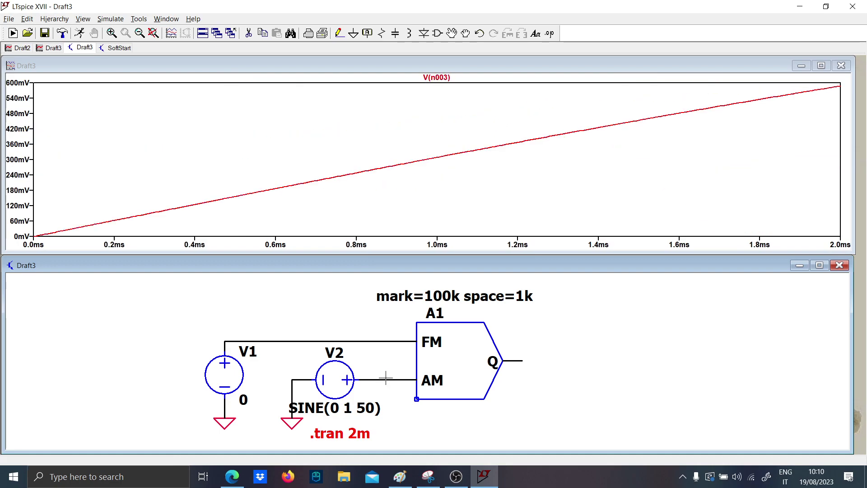
- Set V2's sine frequency to 100 and rerun the simulation
{"action": "right_click", "coordinate": [363, 406]}
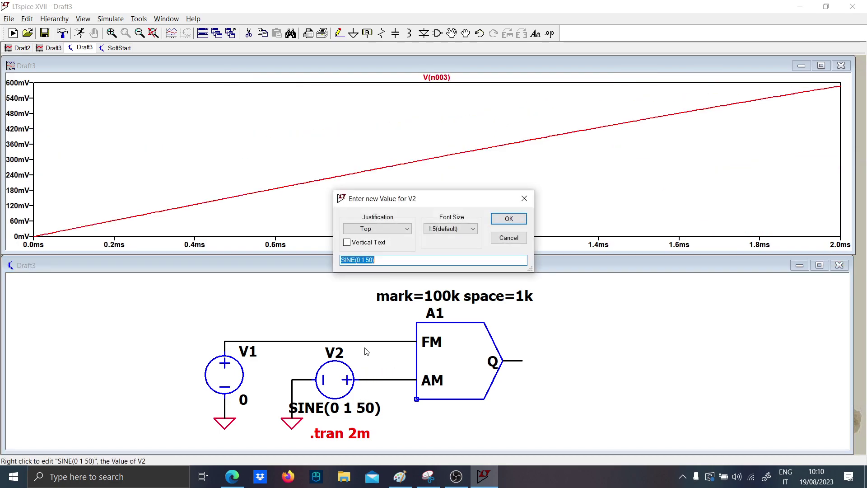
{"action": "left_click", "coordinate": [370, 258]}
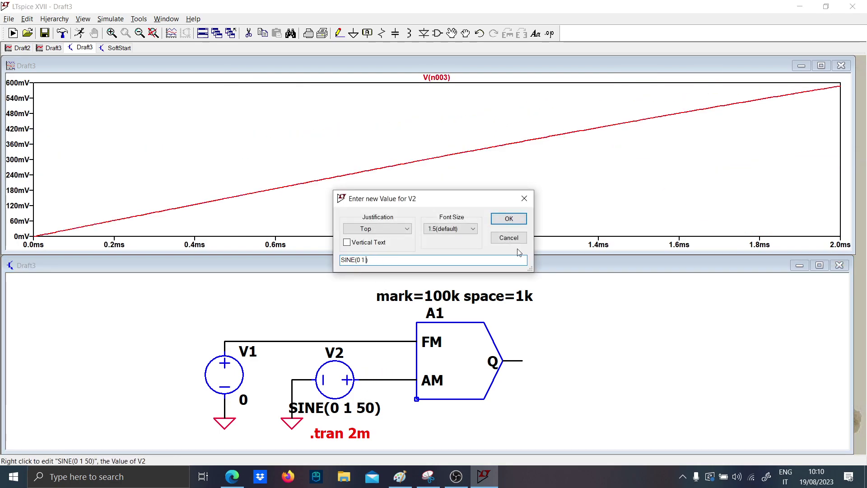
{"action": "type", "text": "100"}
{"action": "key", "text": "Return"}
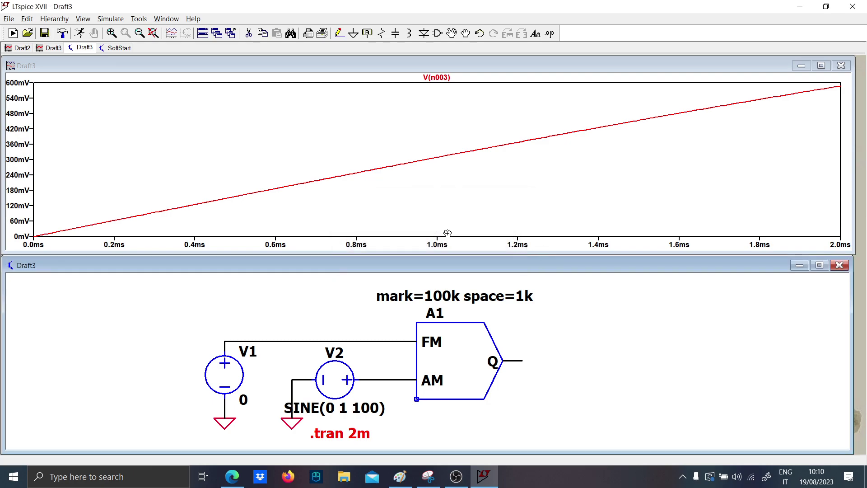
{"action": "left_click", "coordinate": [80, 33]}
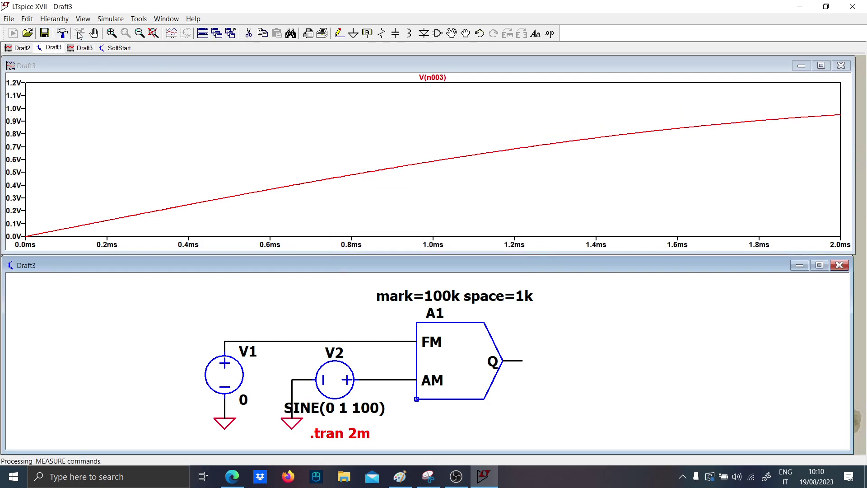
- Set V2's sine frequency to 1k
{"action": "right_click", "coordinate": [352, 411]}
{"action": "left_click", "coordinate": [372, 259]}
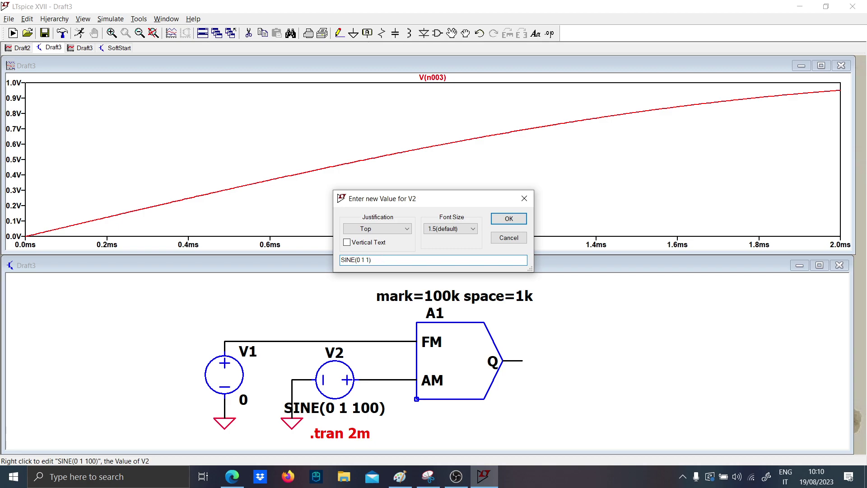
{"action": "type", "text": "k"}
{"action": "key", "text": "Return"}
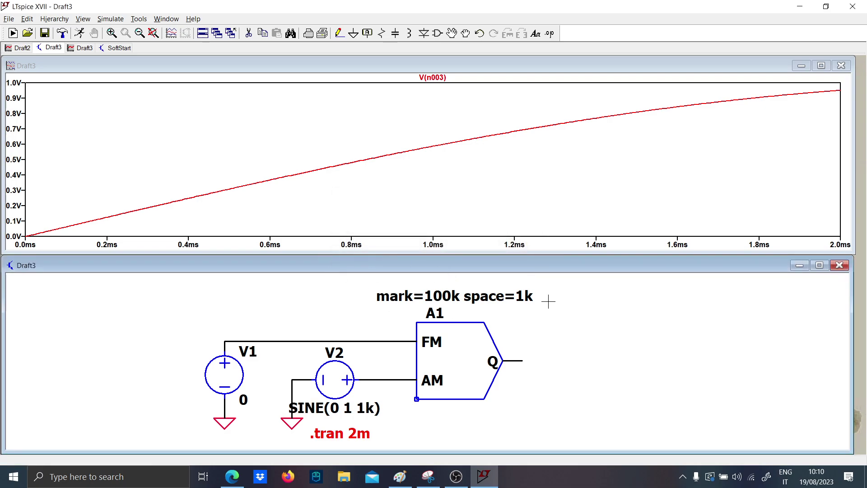
- Set A1's space frequency to 10k and rerun the simulation with the AM sine source
{"action": "right_click", "coordinate": [508, 296]}
{"action": "left_click", "coordinate": [394, 259]}
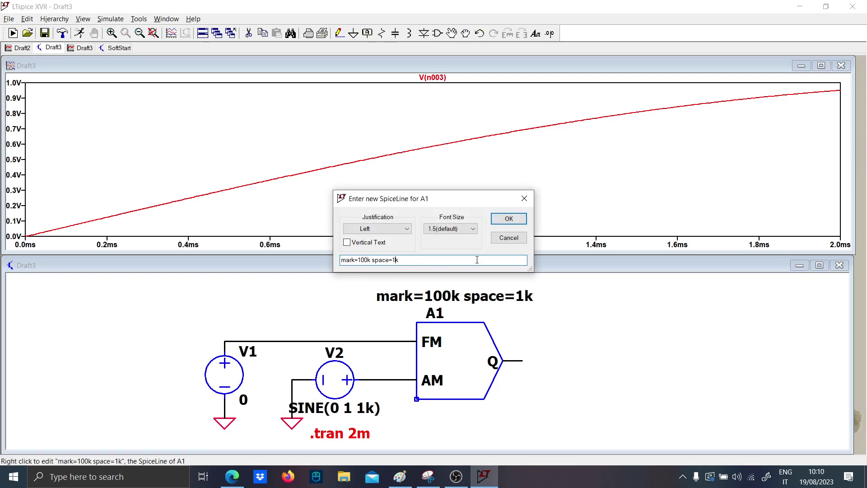
{"action": "key", "text": "Return"}
{"action": "left_click", "coordinate": [62, 34]}
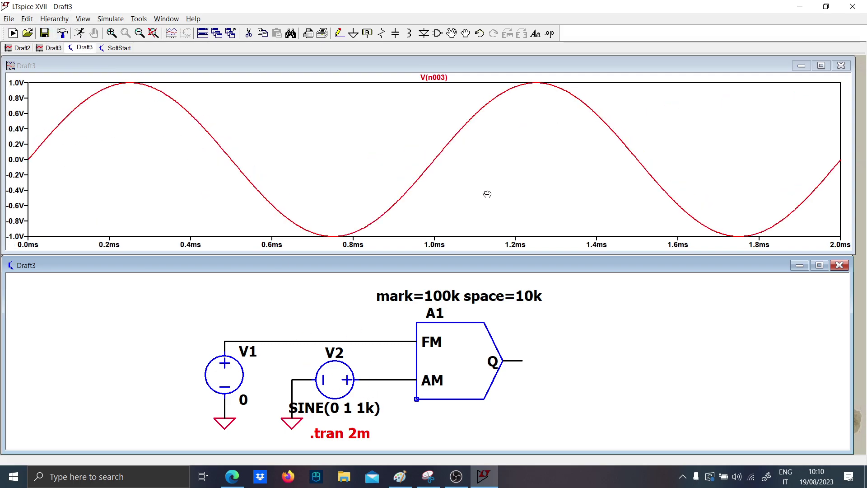
- Add the output voltage at Q to the plot and switch to the Paint sketch
{"action": "left_click", "coordinate": [521, 360]}
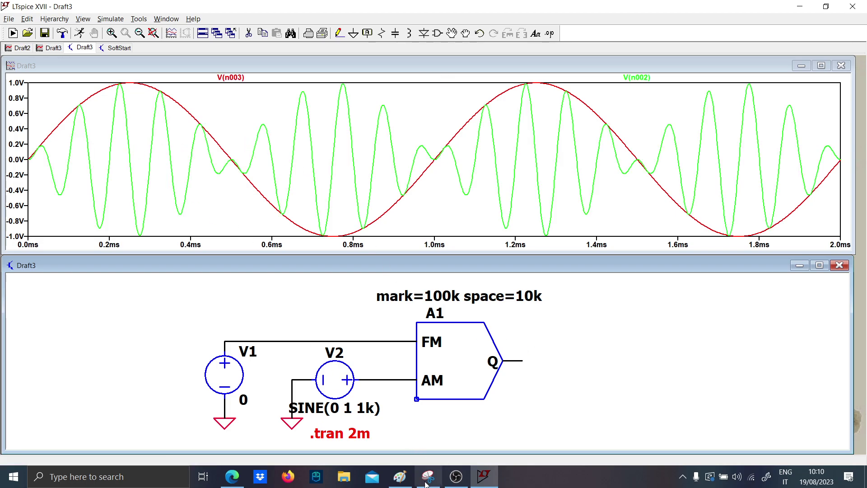
{"action": "left_click", "coordinate": [400, 476]}
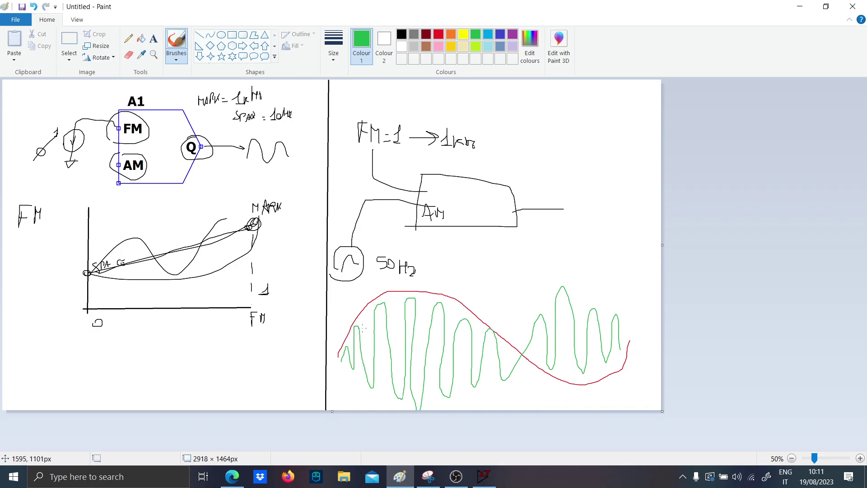
- Switch to LTspice, set V2's sine frequency to 2k and rerun the simulation
{"action": "key", "text": "alt+Tab"}
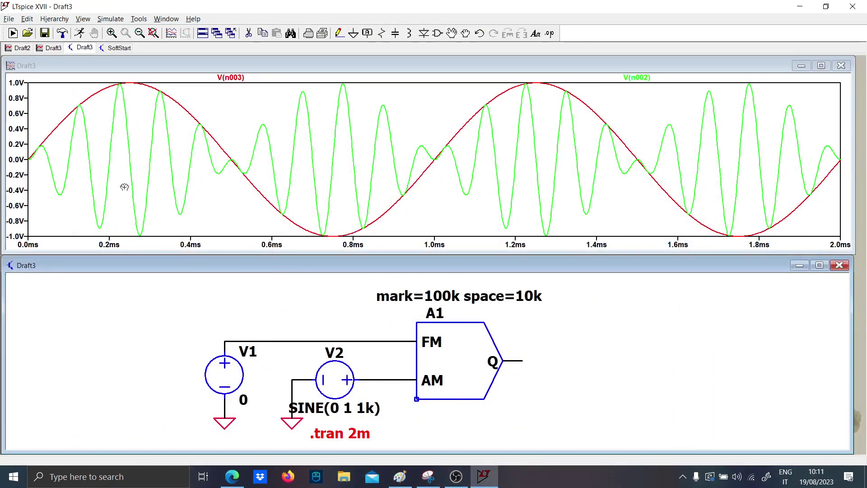
{"action": "right_click", "coordinate": [364, 407]}
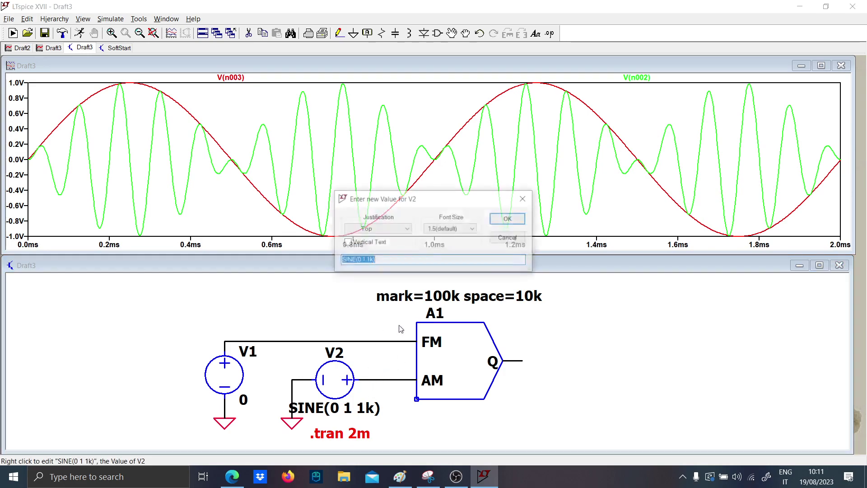
{"action": "left_click", "coordinate": [368, 261]}
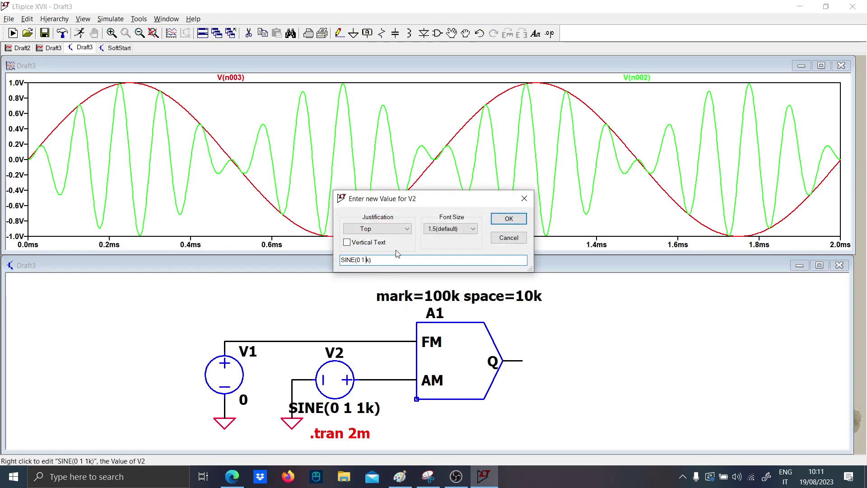
{"action": "key", "text": "BackSpace"}
{"action": "type", "text": "2"}
{"action": "key", "text": "Return"}
{"action": "left_click", "coordinate": [79, 33]}
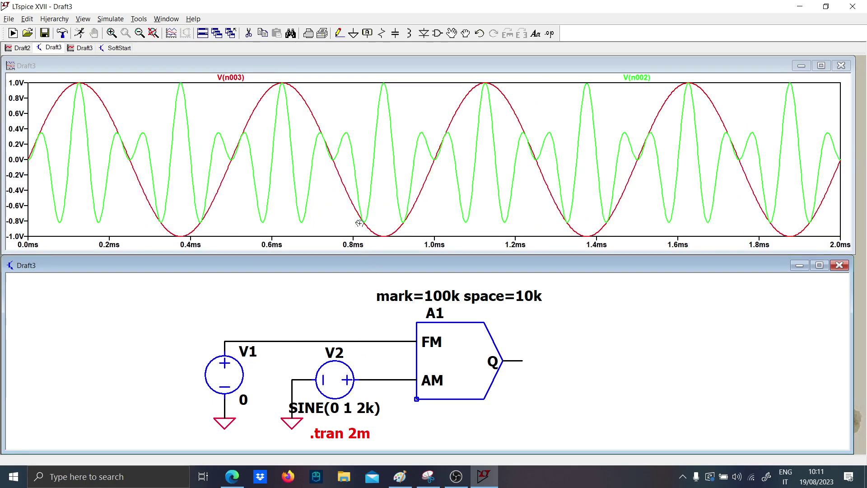
- Set V2's sine amplitude to 5 V and rerun the simulation
{"action": "right_click", "coordinate": [366, 404]}
{"action": "left_click", "coordinate": [362, 259]}
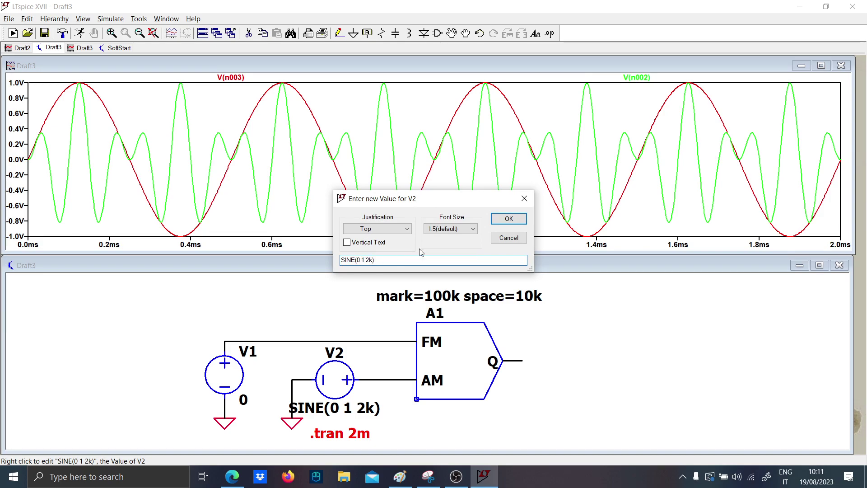
{"action": "type", "text": "5"}
{"action": "key", "text": "Return"}
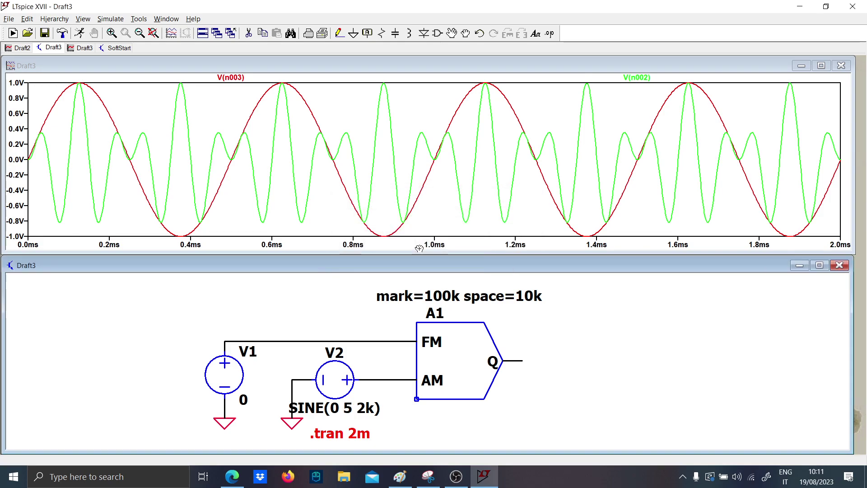
{"action": "left_click", "coordinate": [79, 33]}
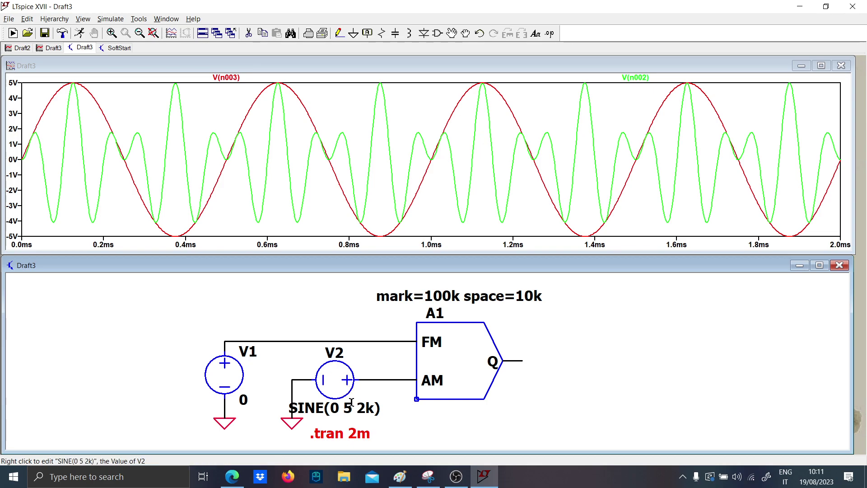
- Return V2's sine frequency to 1k and rerun the simulation with the 5 V amplitude
{"action": "right_click", "coordinate": [347, 382]}
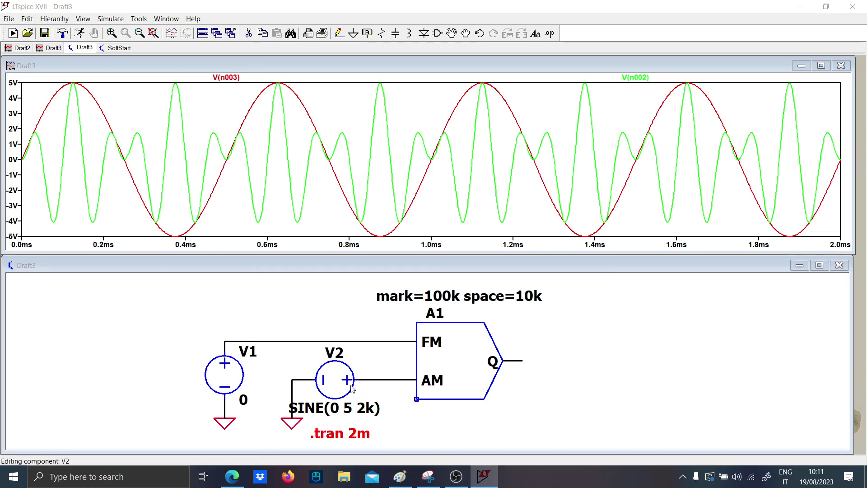
{"action": "left_click", "coordinate": [412, 257]}
{"action": "type", "text": "1"}
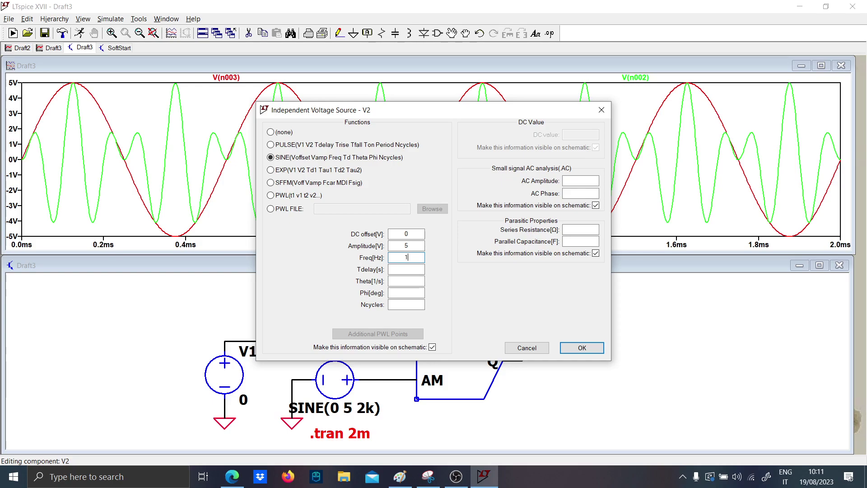
{"action": "type", "text": "k"}
{"action": "key", "text": "Return"}
{"action": "left_click", "coordinate": [79, 33]}
- Set the transient stop time to 10m and rerun the simulation
{"action": "right_click", "coordinate": [358, 403]}
{"action": "key", "text": "Escape"}
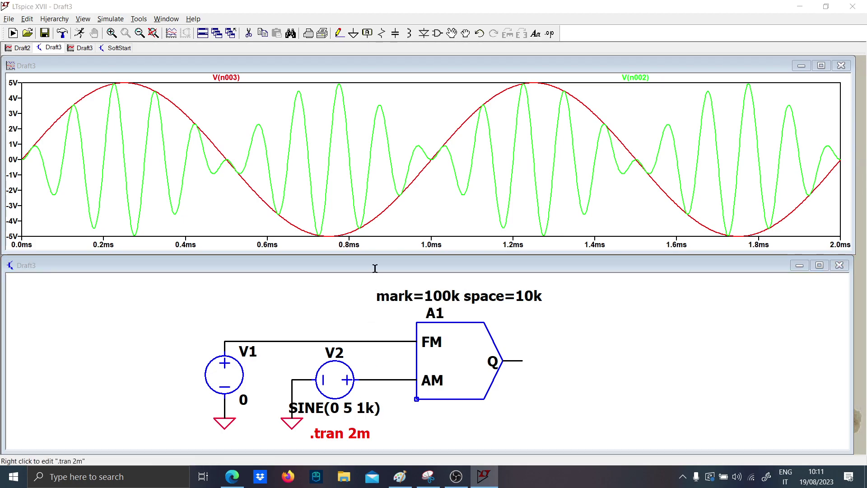
{"action": "double_click", "coordinate": [515, 185]}
{"action": "type", "text": "10"}
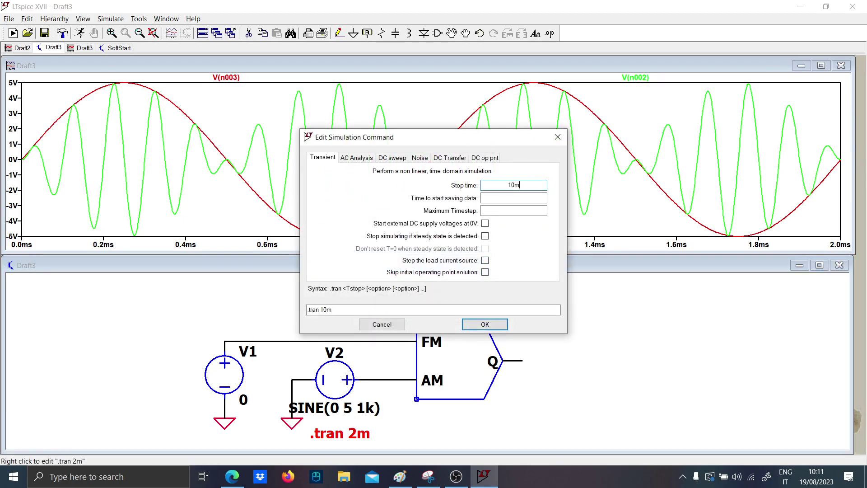
{"action": "type", "text": "m"}
{"action": "key", "text": "Return"}
{"action": "right_click", "coordinate": [357, 409]}
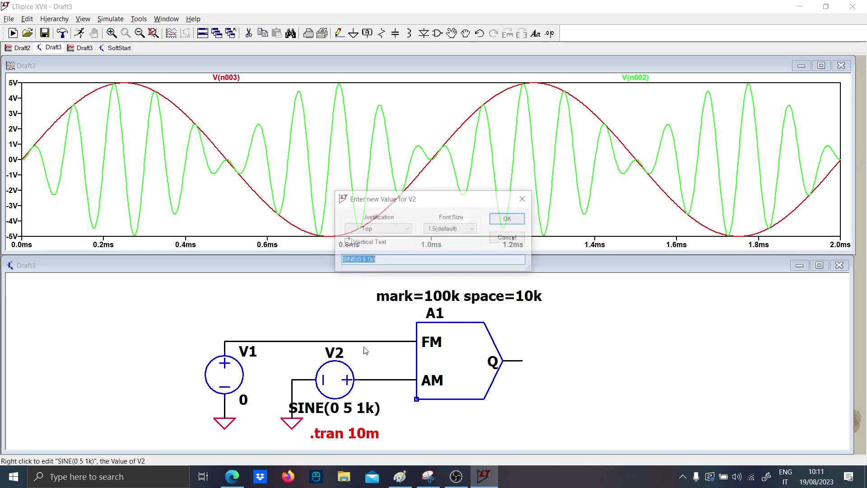
{"action": "left_click", "coordinate": [371, 259]}
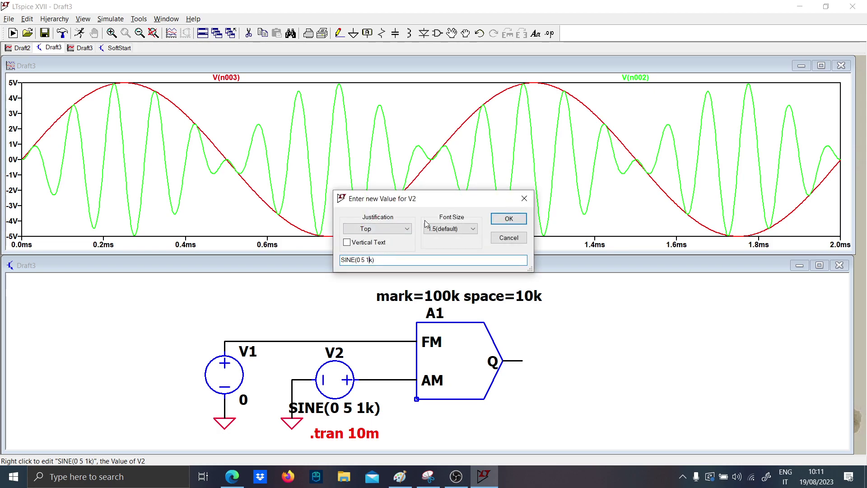
{"action": "key", "text": "Return"}
{"action": "left_click", "coordinate": [80, 33]}
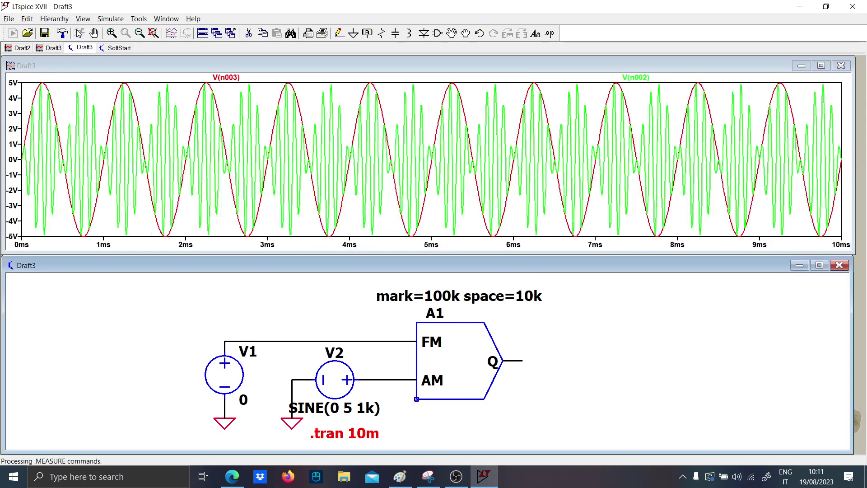
- Set V2's sine frequency to 100 and rerun the 10m simulation
{"action": "right_click", "coordinate": [357, 408]}
{"action": "left_click", "coordinate": [373, 259]}
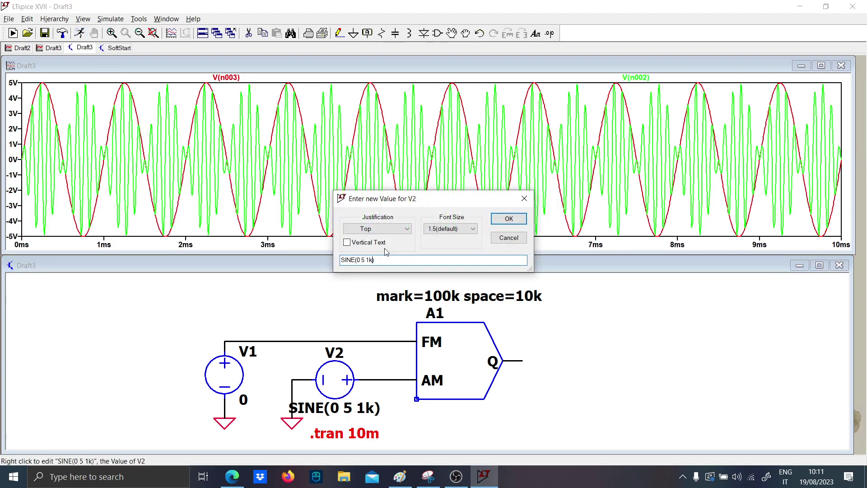
{"action": "type", "text": "100)"}
{"action": "key", "text": "Return"}
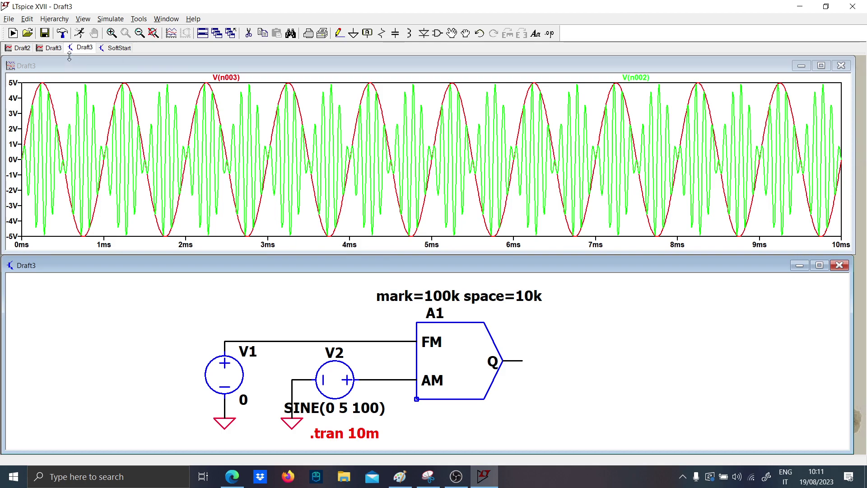
{"action": "left_click", "coordinate": [83, 37]}
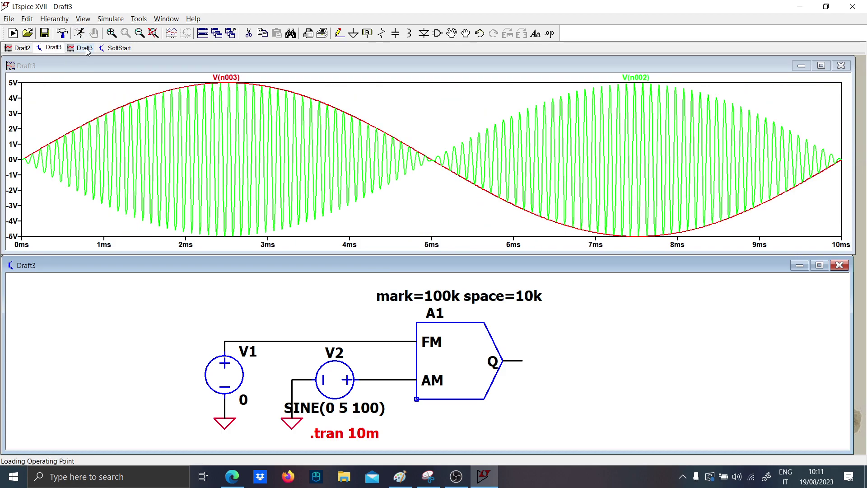
- Measure the output carrier's frequency with two cursors on adjacent peaks near 2.5 ms, then show the full waveform again
{"action": "left_click", "coordinate": [223, 202]}
{"action": "left_click_drag", "start_coordinate": [192, 203], "coordinate": [258, 212]}
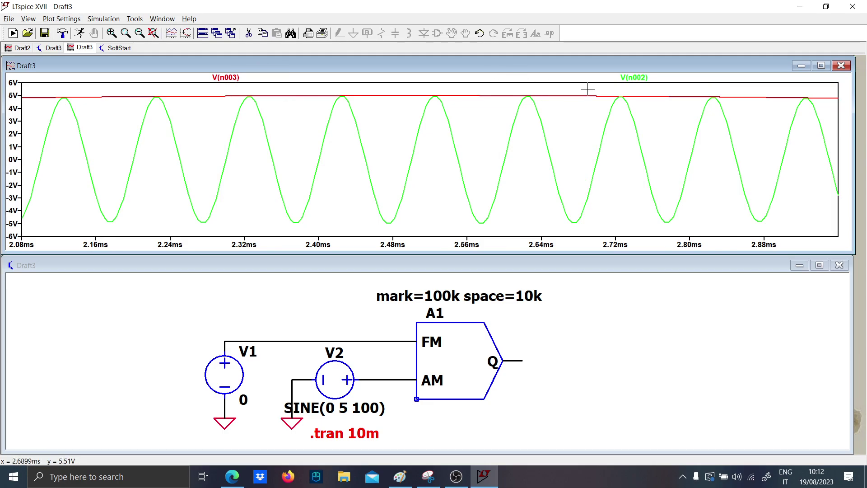
{"action": "left_click", "coordinate": [633, 78]}
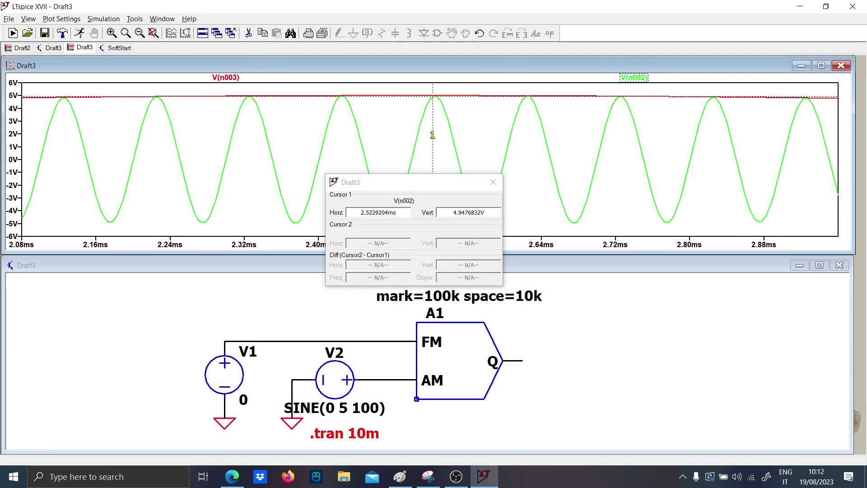
{"action": "left_click", "coordinate": [633, 78]}
{"action": "left_click_drag", "start_coordinate": [435, 130], "coordinate": [528, 123]}
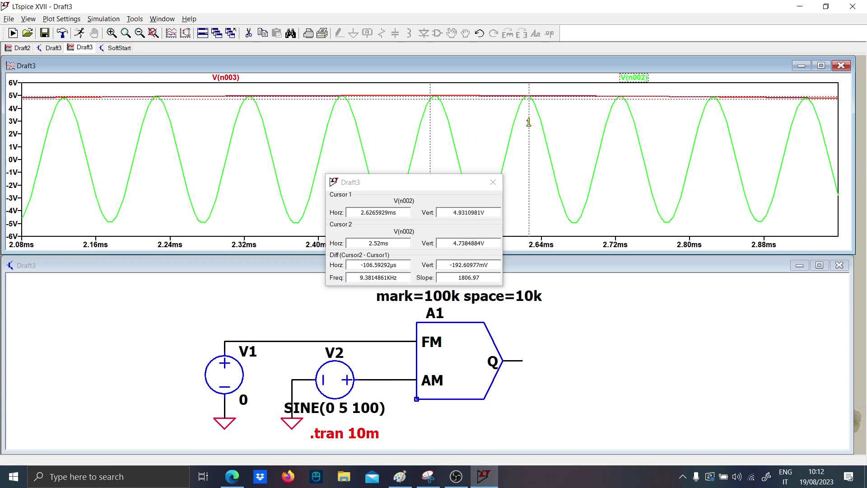
{"action": "double_click", "coordinate": [405, 277]}
{"action": "left_click", "coordinate": [493, 182]}
{"action": "right_click", "coordinate": [478, 147]}
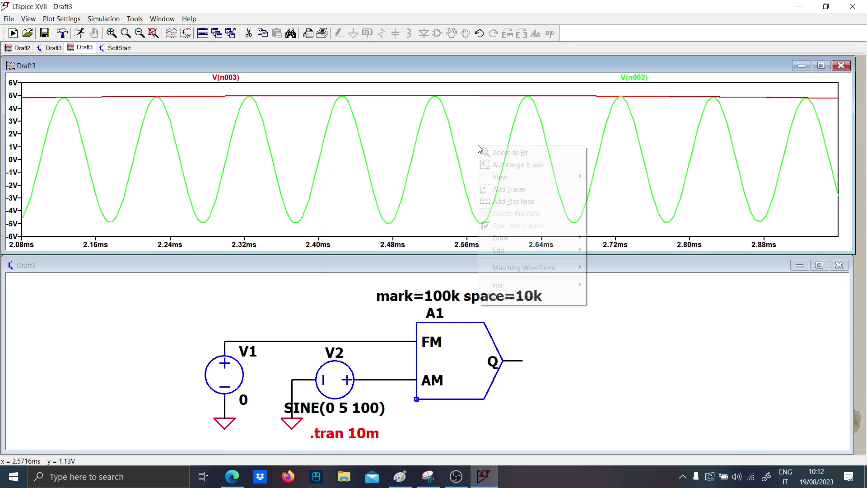
{"action": "left_click", "coordinate": [490, 152]}
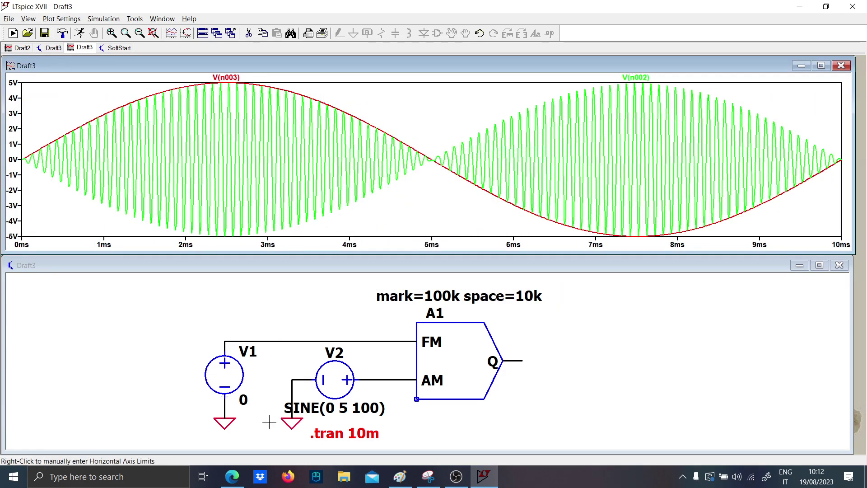
- Move V1 and its ground farther away from V2 in the schematic, keeping the FM wire attached
{"action": "left_click_drag", "start_coordinate": [269, 432], "coordinate": [224, 319]}
{"action": "key", "text": "F7"}
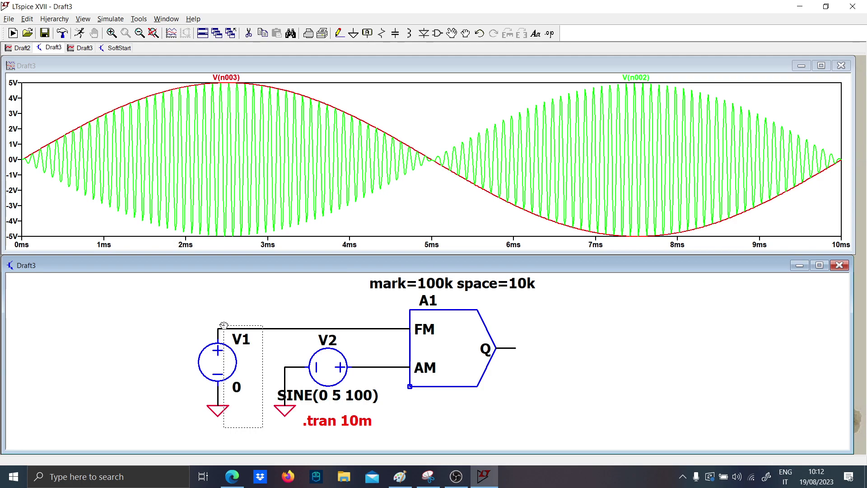
{"action": "left_click", "coordinate": [154, 343]}
- Set the transient stop time to 100m, rerun the simulation and view the first 16 ms
{"action": "right_click", "coordinate": [353, 420]}
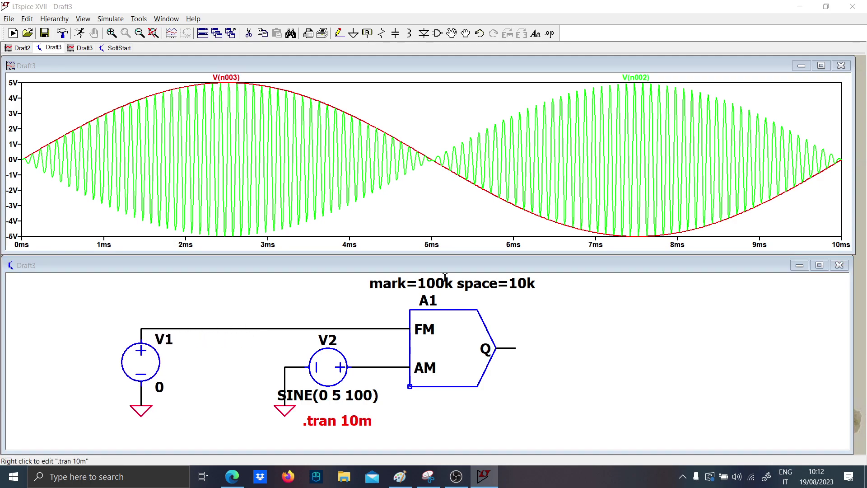
{"action": "key", "text": "Right"}
{"action": "type", "text": "0"}
{"action": "key", "text": "Return"}
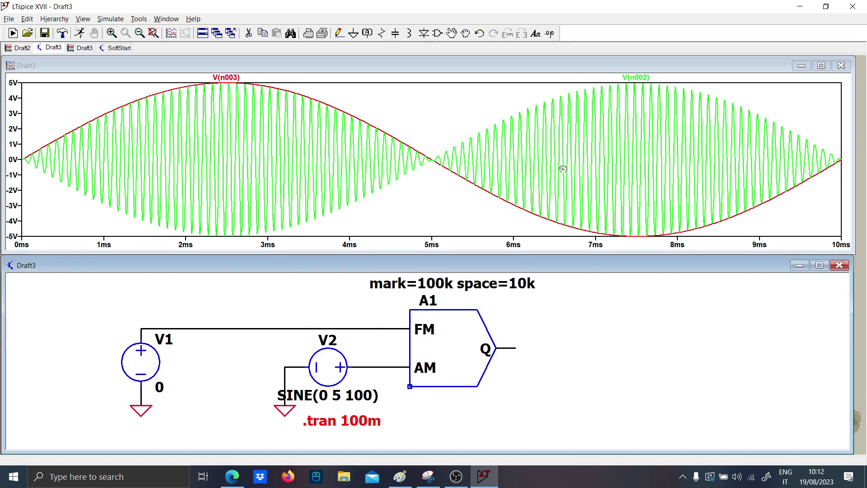
{"action": "left_click", "coordinate": [80, 36]}
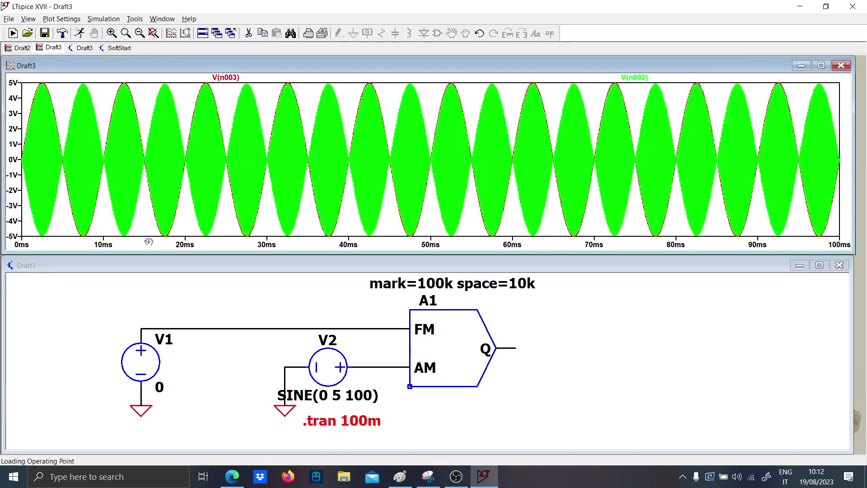
{"action": "left_click_drag", "start_coordinate": [149, 242], "coordinate": [106, 244]}
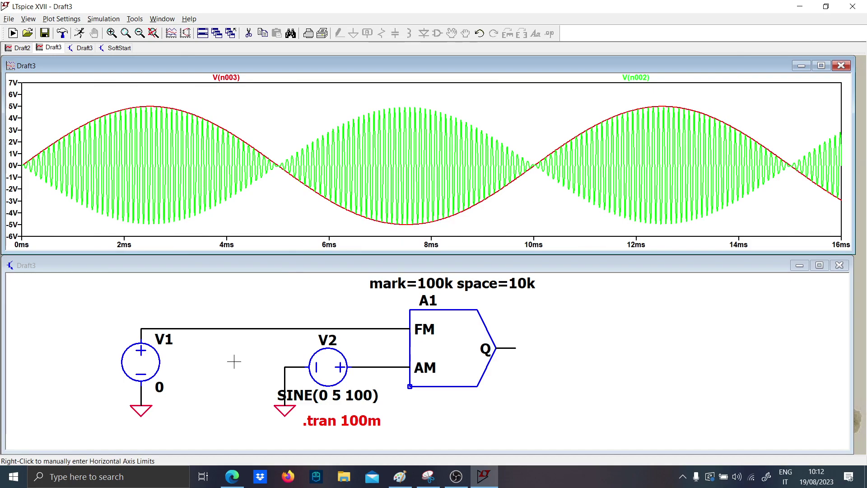
- Change V1 to a pulse source with an initial voltage of 0 and an on voltage of 1
{"action": "left_click", "coordinate": [228, 392]}
{"action": "right_click", "coordinate": [140, 361]}
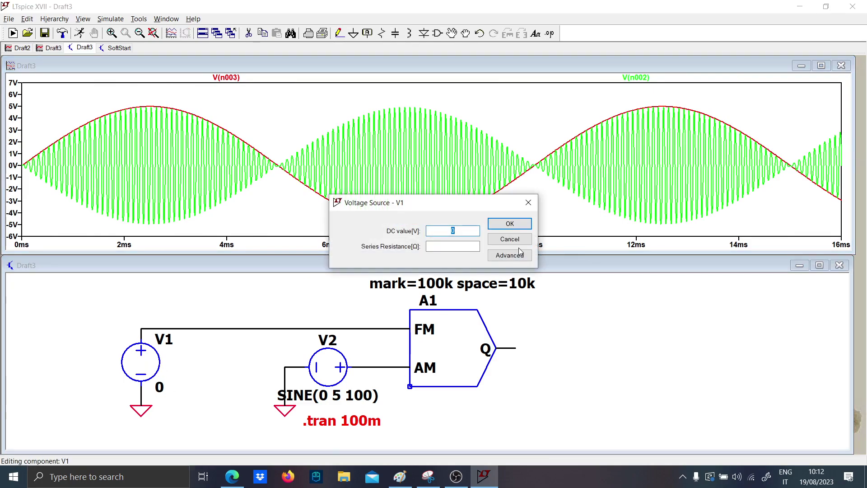
{"action": "left_click", "coordinate": [510, 256]}
{"action": "left_click", "coordinate": [270, 144]}
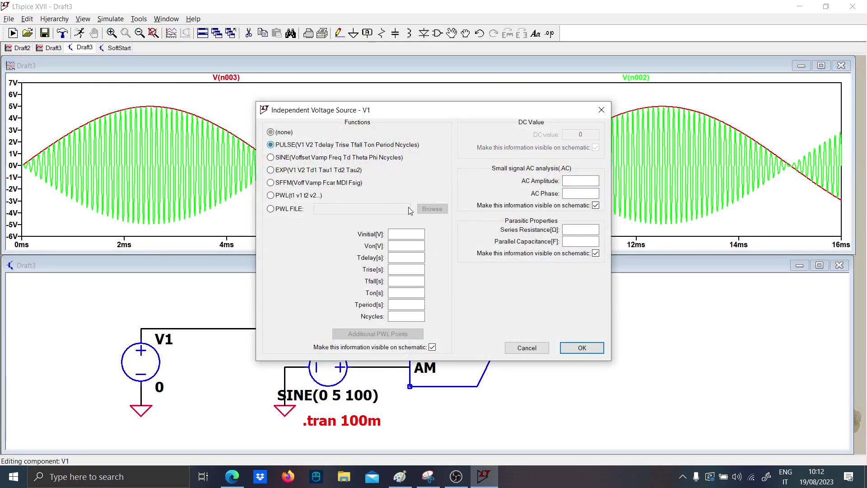
{"action": "left_click", "coordinate": [408, 236]}
{"action": "type", "text": "0"}
{"action": "key", "text": "Tab"}
{"action": "type", "text": "1"}
{"action": "key", "text": "Tab"}
- Set V1's pulse rise time to 20m and apply the source settings
{"action": "left_click", "coordinate": [419, 269]}
{"action": "type", "text": "100m"}
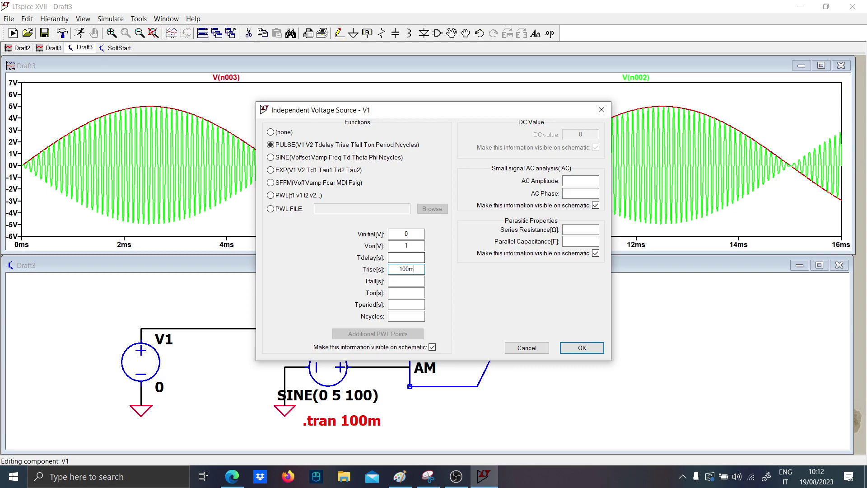
{"action": "left_click_drag", "start_coordinate": [419, 267], "coordinate": [373, 268]}
{"action": "type", "text": "1"}
{"action": "key", "text": "BackSpace"}
{"action": "type", "text": "20m"}
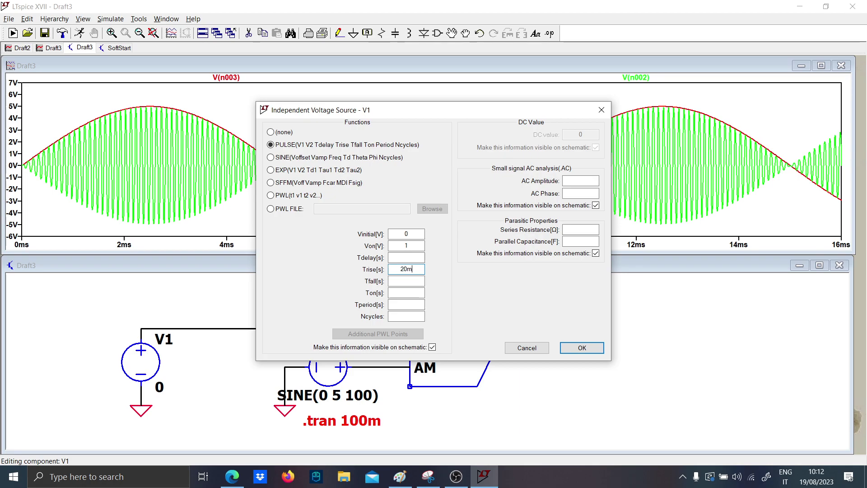
{"action": "key", "text": "Return"}
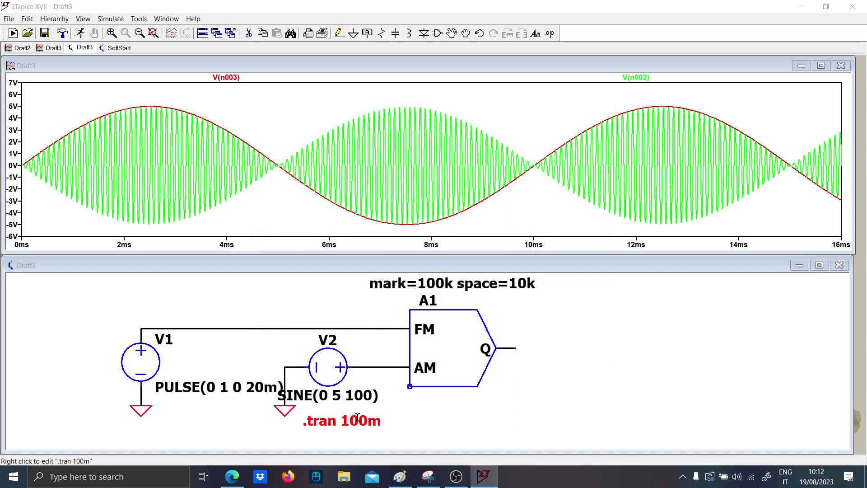
- Set the transient stop time to 20m and try to run the simulation
{"action": "right_click", "coordinate": [361, 417]}
{"action": "double_click", "coordinate": [529, 184]}
{"action": "type", "text": "20m"}
{"action": "key", "text": "Return"}
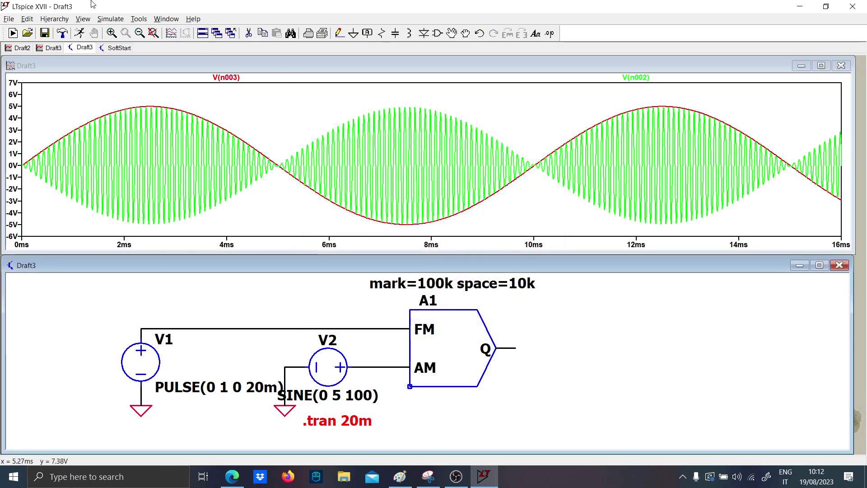
{"action": "left_click", "coordinate": [79, 33]}
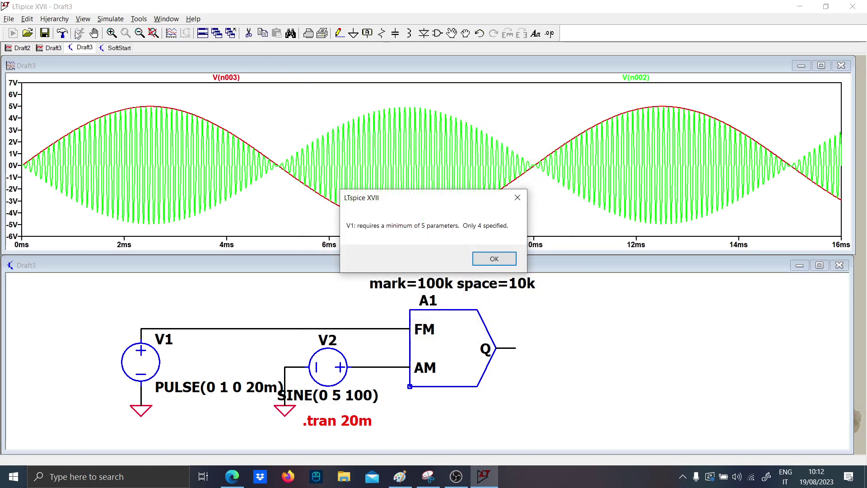
{"action": "key", "text": "Return"}
- Set the on time of V1's pulse to 1n and rerun the simulation
{"action": "right_click", "coordinate": [141, 361]}
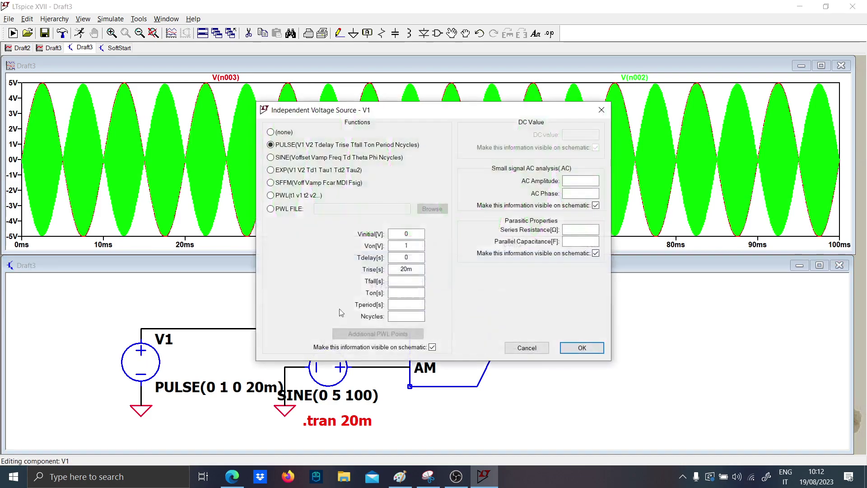
{"action": "left_click", "coordinate": [416, 292]}
{"action": "type", "text": "1n"}
{"action": "key", "text": "Return"}
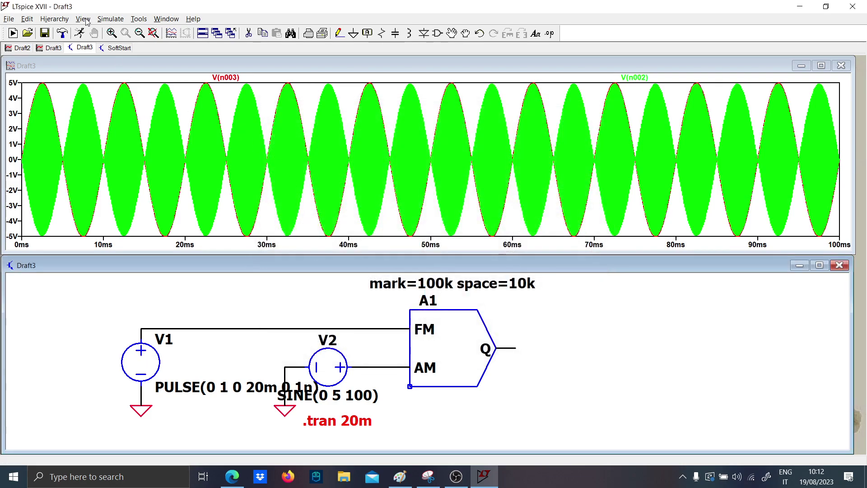
{"action": "left_click", "coordinate": [80, 33]}
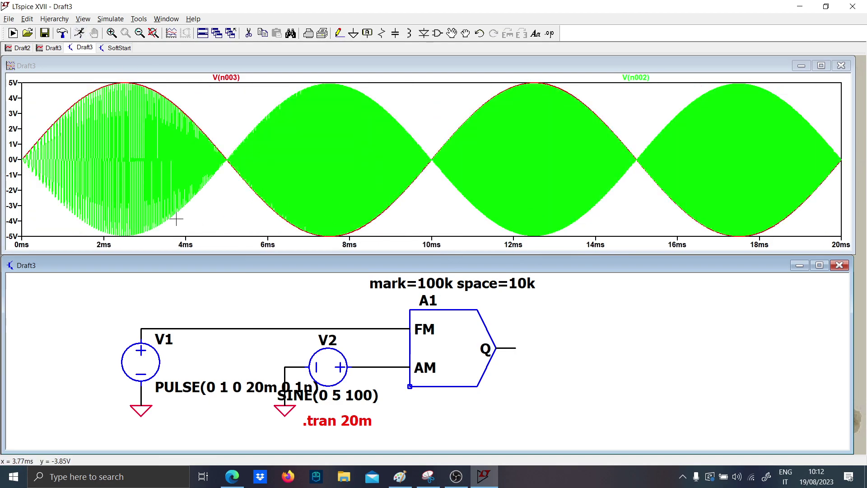
- Zoom the plot to the first 5 ms and add the voltage trace of the modulator's FM input node
{"action": "left_click_drag", "start_coordinate": [221, 236], "coordinate": [25, 66]}
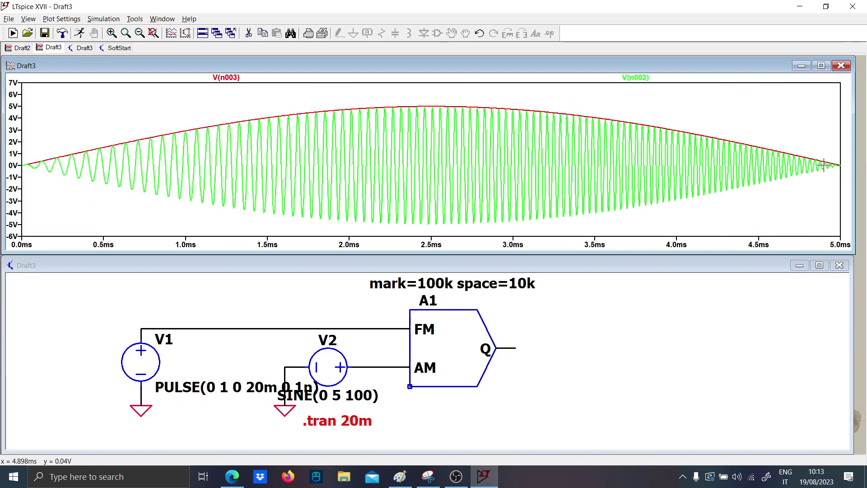
{"action": "left_click", "coordinate": [193, 321]}
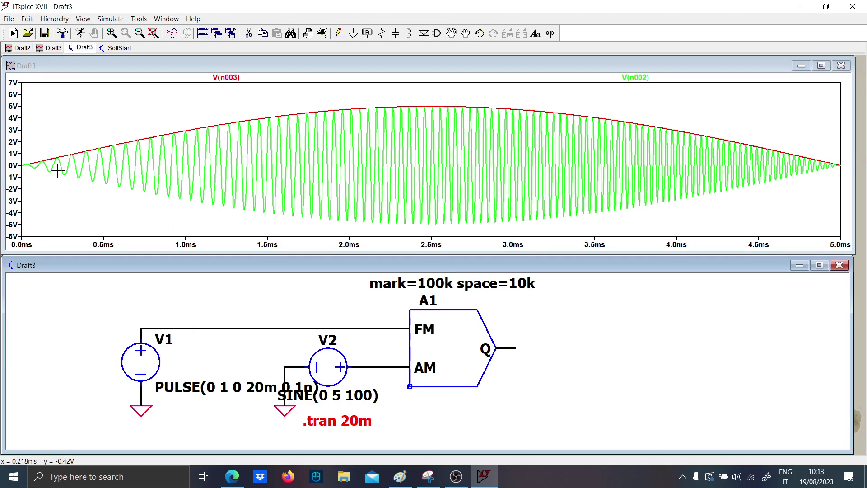
{"action": "left_click", "coordinate": [162, 325]}
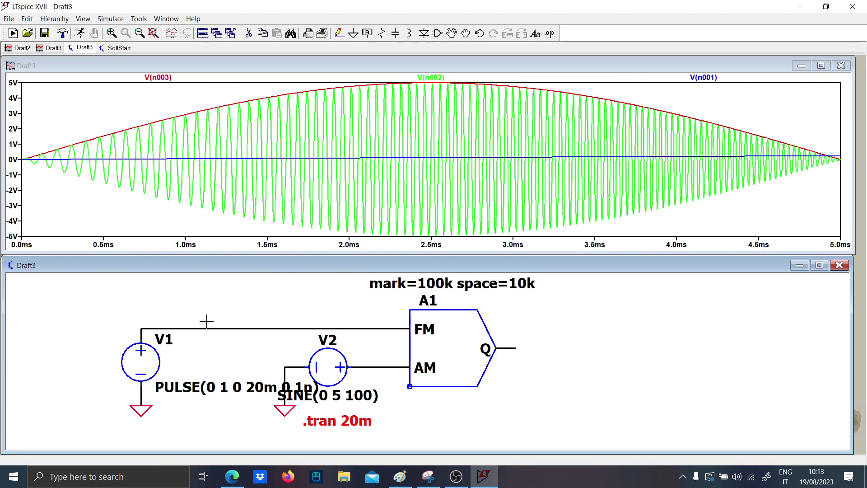
- Change V2's value to SINE(0 1 100) and rerun the simulation
{"action": "right_click", "coordinate": [330, 395]}
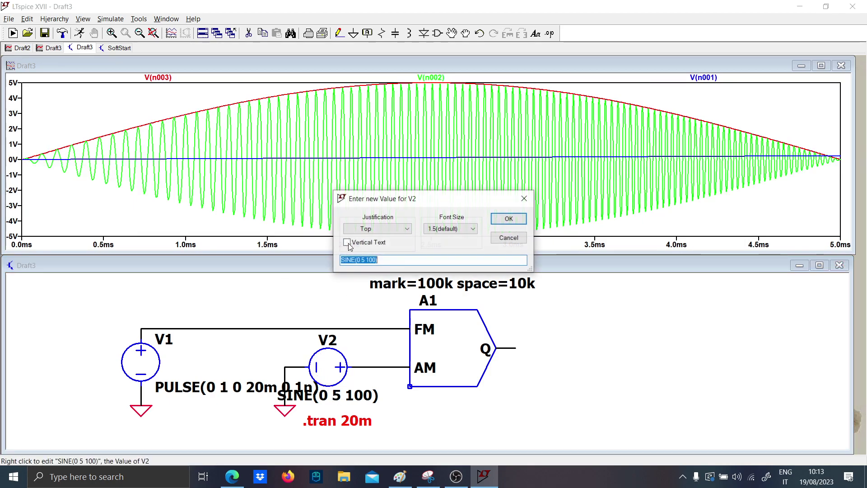
{"action": "left_click", "coordinate": [367, 259]}
{"action": "key", "text": "BackSpace"}
{"action": "type", "text": "1"}
{"action": "key", "text": "Return"}
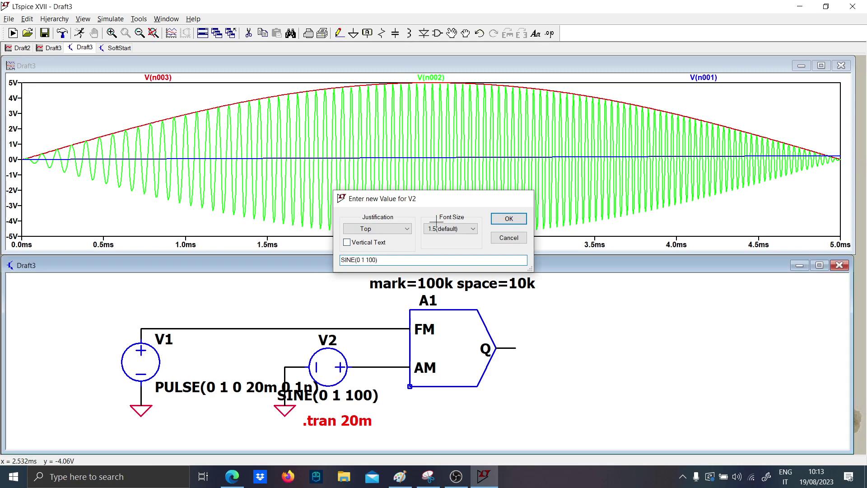
{"action": "left_click", "coordinate": [80, 33]}
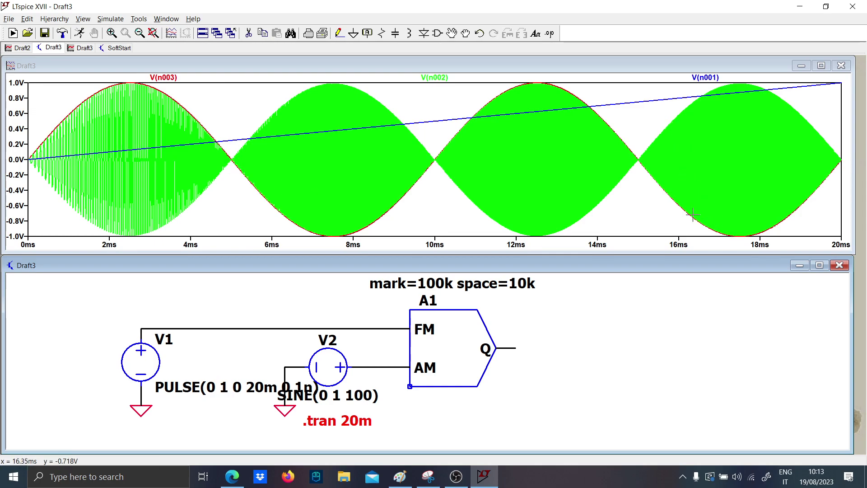
- Examine the last few milliseconds of the waveforms, restore the full plot and zoom to the first 5 ms
{"action": "left_click_drag", "start_coordinate": [835, 224], "coordinate": [638, 75]}
{"action": "right_click", "coordinate": [229, 144]}
{"action": "left_click", "coordinate": [253, 150]}
{"action": "left_click_drag", "start_coordinate": [226, 235], "coordinate": [20, 73]}
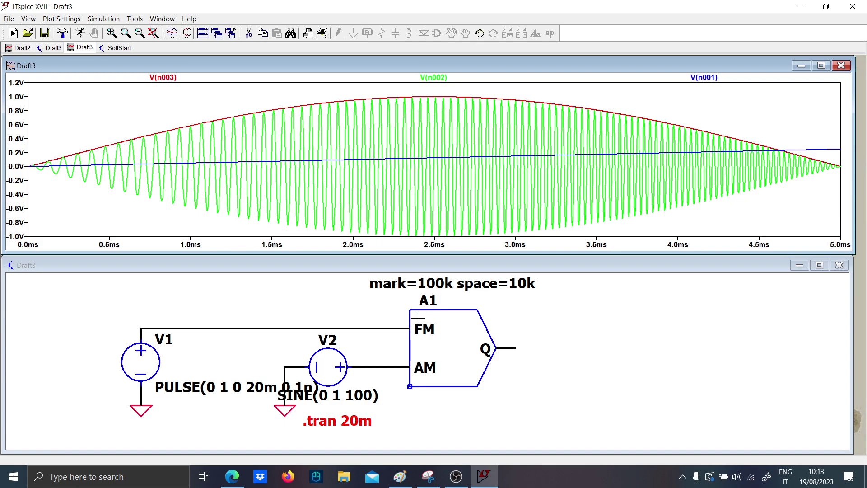
- Switch to Paint and enlarge the canvas to 3592 × 4760 px to make room beneath the existing sketches
{"action": "left_click", "coordinate": [397, 474]}
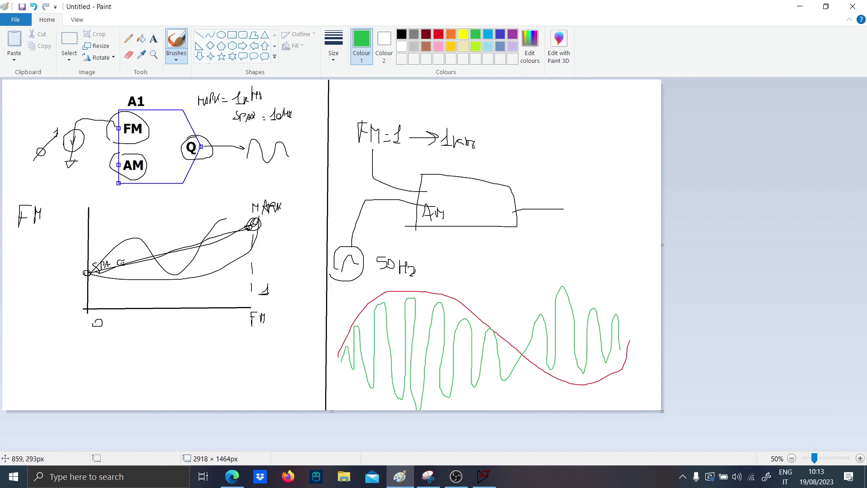
{"action": "scroll", "coordinate": [393, 353], "scroll_direction": "down", "scroll_amount": 2, "text": "ctrl"}
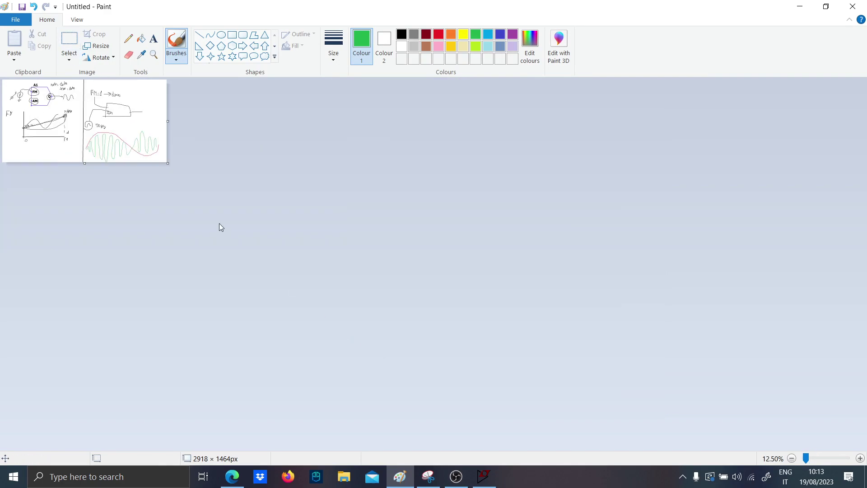
{"action": "left_click_drag", "start_coordinate": [167, 163], "coordinate": [205, 348]}
{"action": "scroll", "coordinate": [268, 271], "scroll_direction": "up", "scroll_amount": 3, "text": "ctrl"}
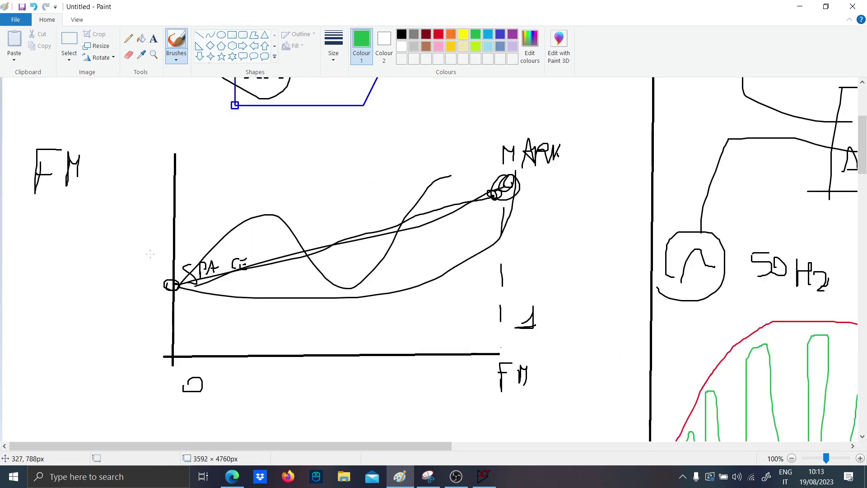
- On the blank canvas area, draw two stacked switches in black with an inductor and output capacitor connected to their midpoint
{"action": "left_click", "coordinate": [401, 34]}
{"action": "scroll", "coordinate": [302, 175], "scroll_direction": "down", "scroll_amount": 5}
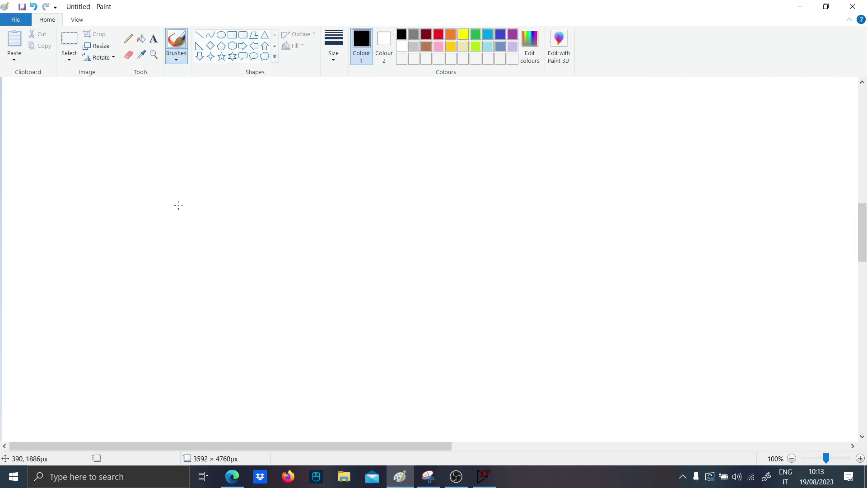
{"action": "mouse_move", "coordinate": [224, 133]}
{"action": "left_mouse_down"}
{"action": "mouse_move", "coordinate": [221, 161]}
{"action": "mouse_move", "coordinate": [245, 184]}
{"action": "left_mouse_up"}
{"action": "left_click_drag", "start_coordinate": [252, 233], "coordinate": [283, 239]}
{"action": "left_click_drag", "start_coordinate": [224, 232], "coordinate": [242, 280]}
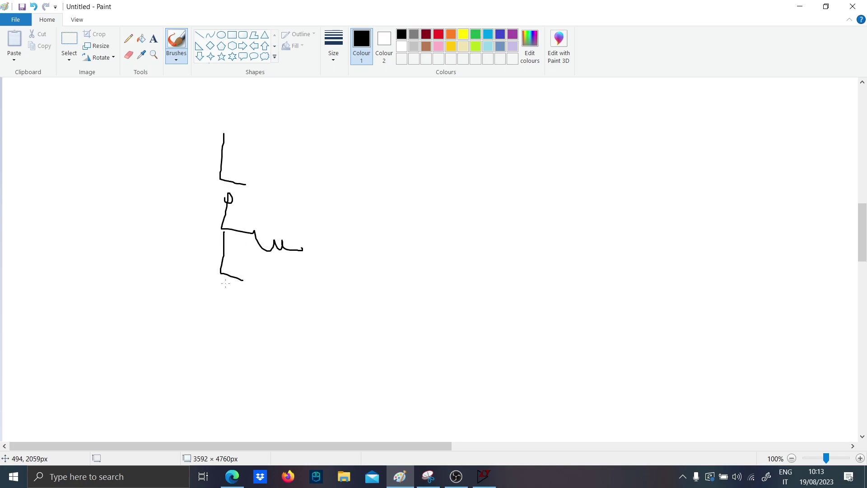
{"action": "left_click_drag", "start_coordinate": [306, 249], "coordinate": [351, 258]}
- Draw an input capacitor across the switch pair and a round supply source connected to its upper node
{"action": "mouse_move", "coordinate": [220, 138]}
{"action": "left_mouse_down"}
{"action": "mouse_move", "coordinate": [140, 130]}
{"action": "mouse_move", "coordinate": [141, 171]}
{"action": "left_mouse_up"}
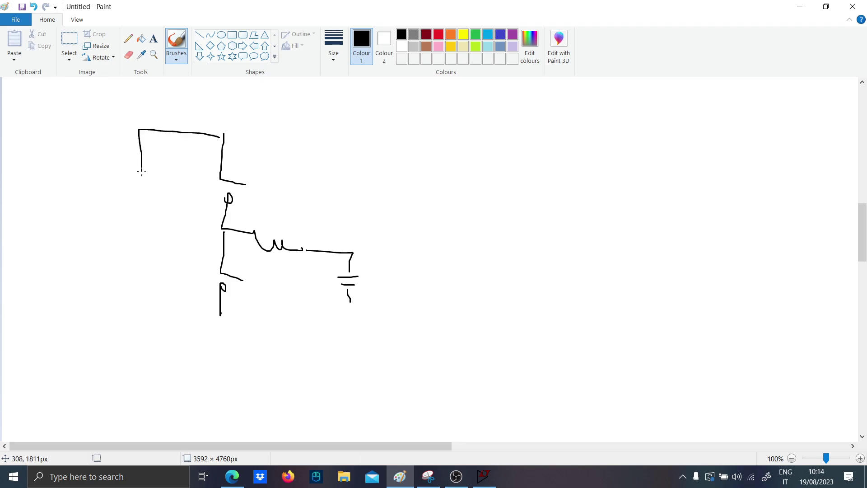
{"action": "mouse_move", "coordinate": [139, 233]}
{"action": "left_mouse_down"}
{"action": "mouse_move", "coordinate": [145, 285]}
{"action": "mouse_move", "coordinate": [172, 302]}
{"action": "mouse_move", "coordinate": [223, 302]}
{"action": "left_mouse_up"}
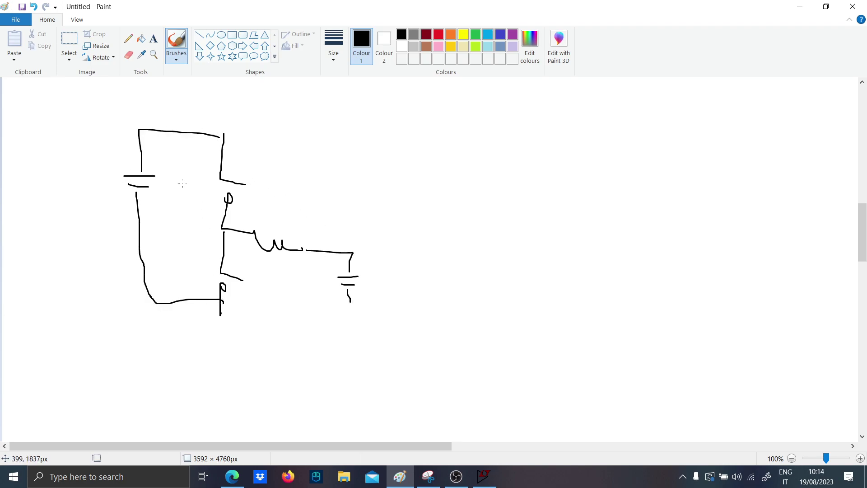
{"action": "mouse_move", "coordinate": [138, 131]}
{"action": "left_mouse_down"}
{"action": "mouse_move", "coordinate": [65, 131]}
{"action": "mouse_move", "coordinate": [66, 182]}
{"action": "mouse_move", "coordinate": [86, 213]}
{"action": "left_mouse_up"}
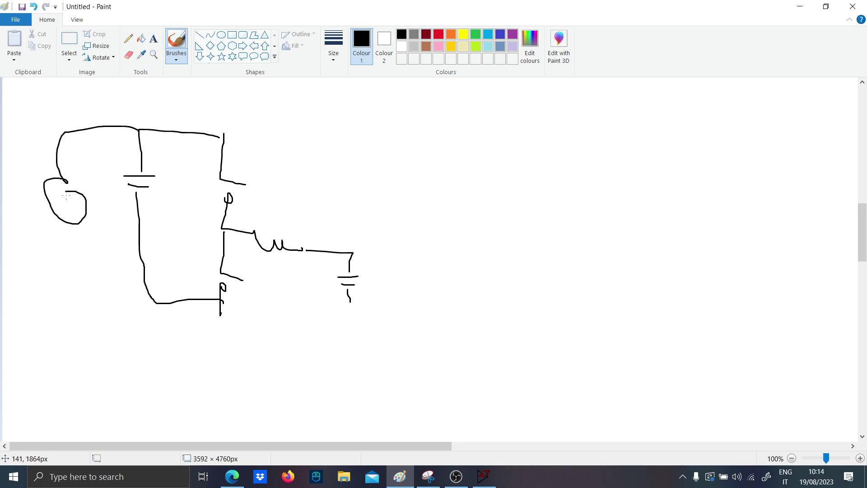
- Trace the charging paths in red from the source to the input capacitor and through the inductor to the output capacitor, circling both capacitors
{"action": "left_click", "coordinate": [439, 35]}
{"action": "mouse_move", "coordinate": [62, 208]}
{"action": "left_mouse_down"}
{"action": "mouse_move", "coordinate": [74, 128]}
{"action": "mouse_move", "coordinate": [146, 157]}
{"action": "left_mouse_up"}
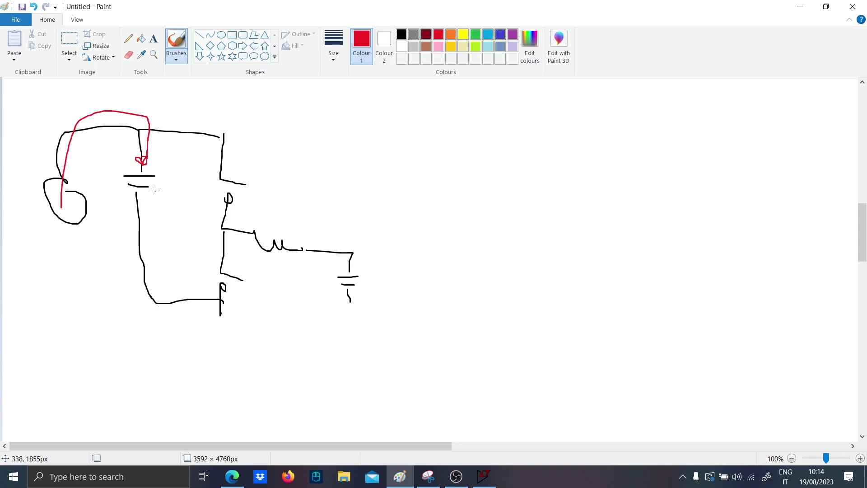
{"action": "mouse_move", "coordinate": [132, 201]}
{"action": "left_mouse_down"}
{"action": "mouse_move", "coordinate": [122, 170]}
{"action": "mouse_move", "coordinate": [122, 198]}
{"action": "left_mouse_up"}
{"action": "mouse_move", "coordinate": [190, 130]}
{"action": "left_mouse_down"}
{"action": "mouse_move", "coordinate": [246, 196]}
{"action": "mouse_move", "coordinate": [327, 231]}
{"action": "mouse_move", "coordinate": [342, 257]}
{"action": "mouse_move", "coordinate": [303, 256]}
{"action": "mouse_move", "coordinate": [336, 313]}
{"action": "mouse_move", "coordinate": [316, 244]}
{"action": "left_mouse_up"}
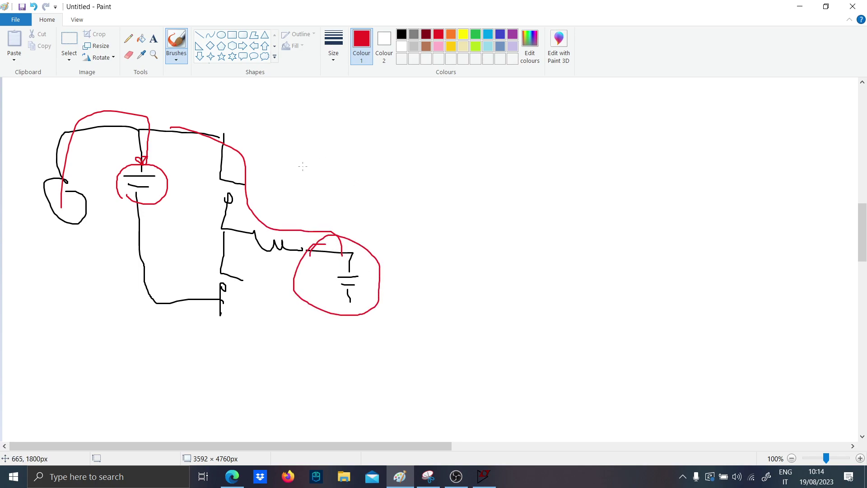
- Draw a red current curve with a high initial peak decaying into steady ripple, and label it with a circled INRUSH
{"action": "mouse_move", "coordinate": [313, 181]}
{"action": "left_mouse_down"}
{"action": "mouse_move", "coordinate": [318, 97]}
{"action": "mouse_move", "coordinate": [338, 87]}
{"action": "mouse_move", "coordinate": [358, 92]}
{"action": "mouse_move", "coordinate": [402, 156]}
{"action": "mouse_move", "coordinate": [461, 179]}
{"action": "left_mouse_up"}
{"action": "mouse_move", "coordinate": [509, 181]}
{"action": "left_mouse_down"}
{"action": "mouse_move", "coordinate": [567, 170]}
{"action": "mouse_move", "coordinate": [627, 180]}
{"action": "left_mouse_up"}
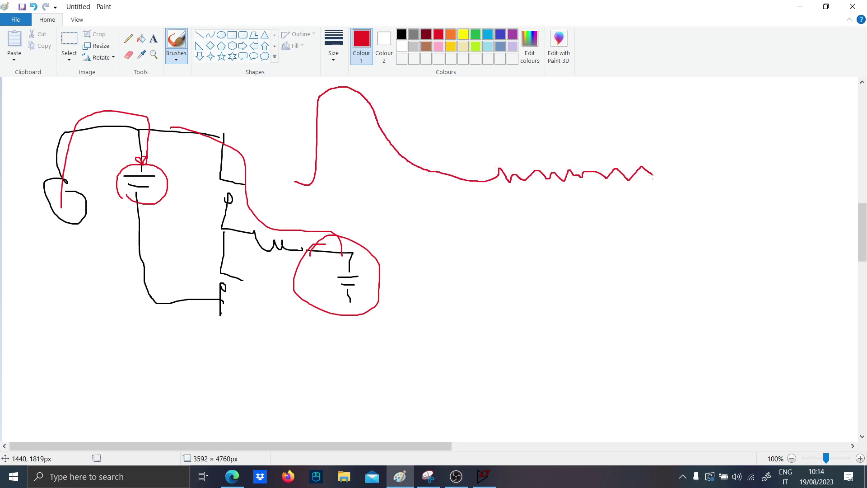
{"action": "mouse_move", "coordinate": [693, 178]}
{"action": "left_mouse_down"}
{"action": "mouse_move", "coordinate": [739, 180]}
{"action": "mouse_move", "coordinate": [753, 172]}
{"action": "mouse_move", "coordinate": [778, 176]}
{"action": "left_mouse_up"}
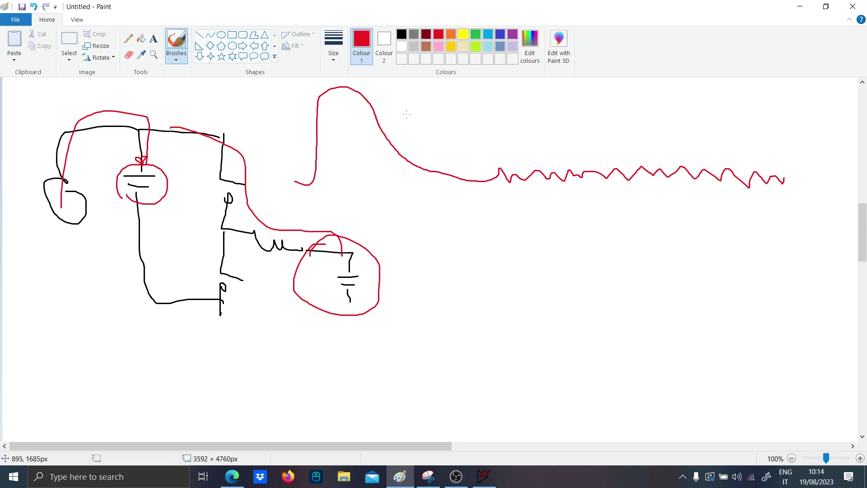
{"action": "mouse_move", "coordinate": [445, 119]}
{"action": "left_mouse_down"}
{"action": "mouse_move", "coordinate": [466, 114]}
{"action": "mouse_move", "coordinate": [454, 96]}
{"action": "mouse_move", "coordinate": [440, 134]}
{"action": "mouse_move", "coordinate": [473, 144]}
{"action": "left_mouse_up"}
- Below the circuit, draw a red soft-start waveform of narrow pulses, a dashed continuation and two wide pulses
{"action": "scroll", "coordinate": [275, 222], "scroll_direction": "down", "scroll_amount": 2}
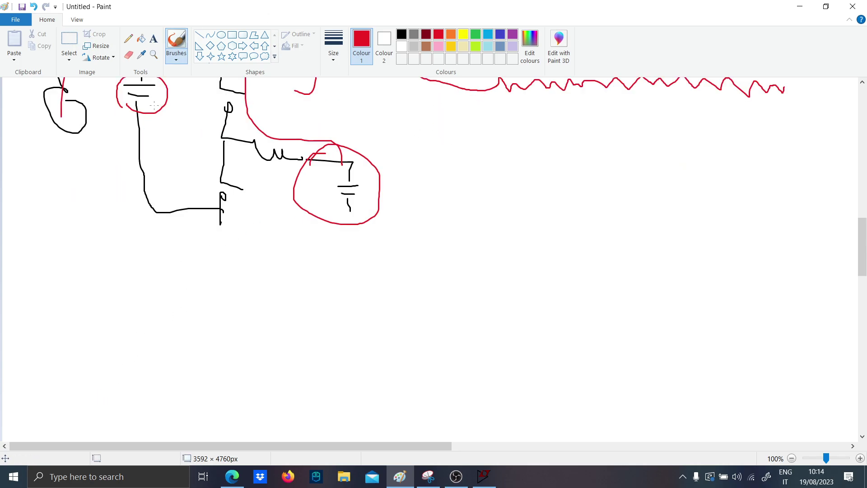
{"action": "mouse_move", "coordinate": [98, 402]}
{"action": "left_mouse_down"}
{"action": "mouse_move", "coordinate": [117, 402]}
{"action": "mouse_move", "coordinate": [114, 285]}
{"action": "mouse_move", "coordinate": [120, 402]}
{"action": "mouse_move", "coordinate": [138, 403]}
{"action": "mouse_move", "coordinate": [144, 289]}
{"action": "mouse_move", "coordinate": [144, 401]}
{"action": "mouse_move", "coordinate": [163, 403]}
{"action": "mouse_move", "coordinate": [171, 289]}
{"action": "mouse_move", "coordinate": [170, 387]}
{"action": "mouse_move", "coordinate": [181, 401]}
{"action": "mouse_move", "coordinate": [193, 285]}
{"action": "mouse_move", "coordinate": [194, 403]}
{"action": "left_mouse_up"}
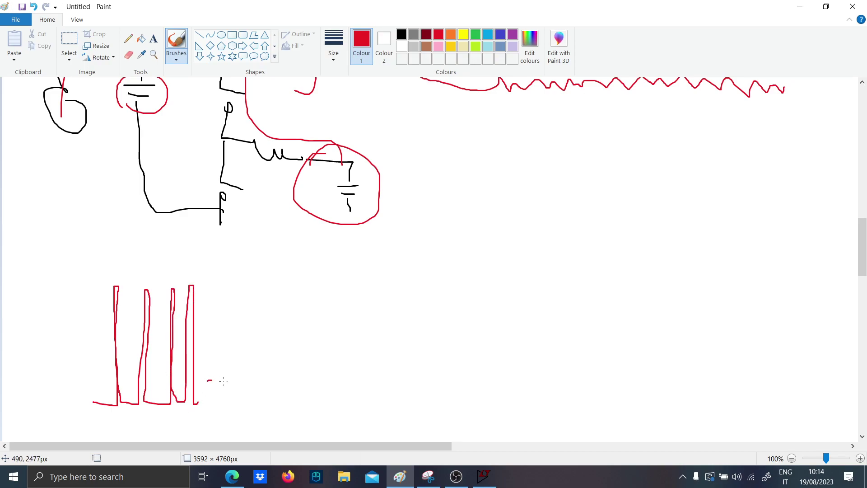
{"action": "left_click_drag", "start_coordinate": [415, 391], "coordinate": [436, 393]}
{"action": "mouse_move", "coordinate": [445, 393]}
{"action": "left_mouse_down"}
{"action": "mouse_move", "coordinate": [540, 368]}
{"action": "mouse_move", "coordinate": [567, 288]}
{"action": "mouse_move", "coordinate": [592, 379]}
{"action": "mouse_move", "coordinate": [613, 410]}
{"action": "mouse_move", "coordinate": [620, 305]}
{"action": "mouse_move", "coordinate": [657, 291]}
{"action": "mouse_move", "coordinate": [689, 405]}
{"action": "left_mouse_up"}
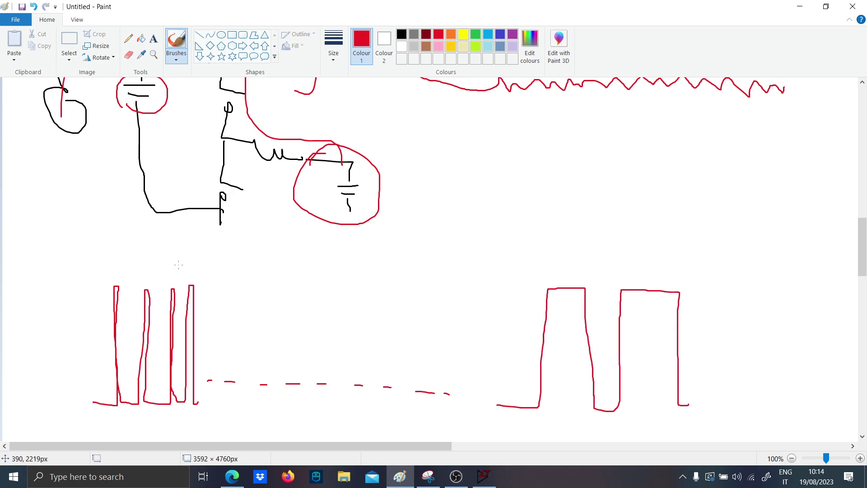
- Mark the narrow pulses with a red arrow at the last one and a green arrow labelled 100ns at the first
{"action": "mouse_move", "coordinate": [263, 265]}
{"action": "left_mouse_down"}
{"action": "mouse_move", "coordinate": [200, 285]}
{"action": "mouse_move", "coordinate": [208, 282]}
{"action": "left_mouse_up"}
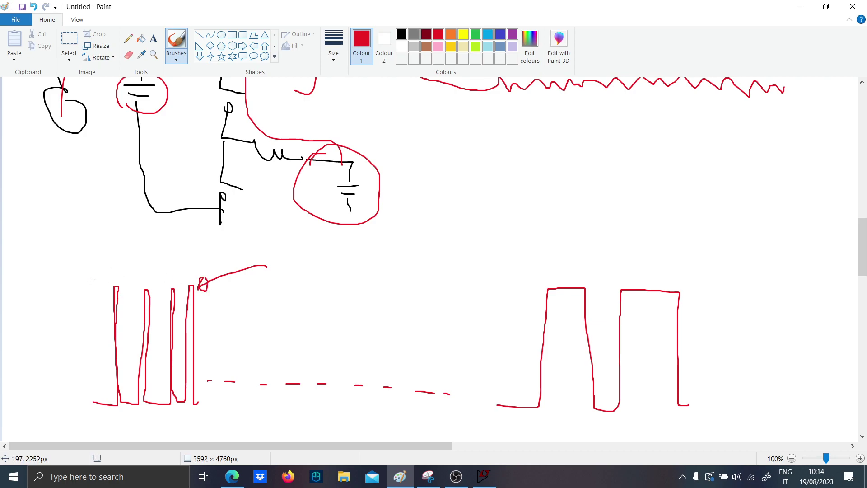
{"action": "left_click", "coordinate": [476, 34]}
{"action": "left_click_drag", "start_coordinate": [134, 257], "coordinate": [112, 283]}
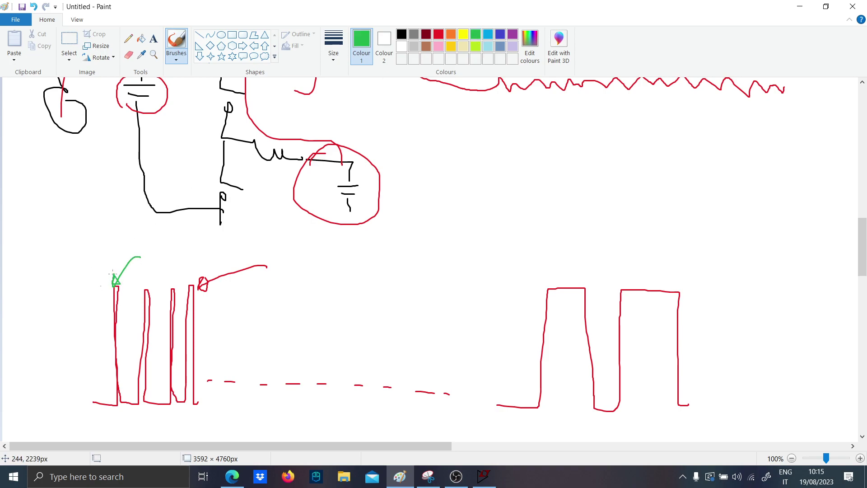
{"action": "left_click_drag", "start_coordinate": [112, 246], "coordinate": [117, 251]}
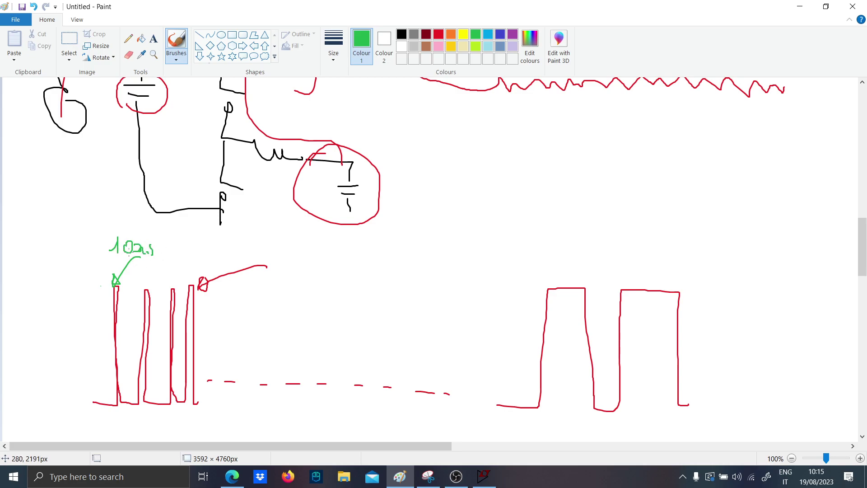
- In an empty canvas area, draw the modulator block in black with FM and AM inputs and connect AM to ground
{"action": "scroll", "coordinate": [293, 234], "scroll_direction": "up", "scroll_amount": 3}
{"action": "scroll", "coordinate": [334, 230], "scroll_direction": "down", "scroll_amount": 3}
{"action": "scroll", "coordinate": [401, 242], "scroll_direction": "up", "scroll_amount": 3}
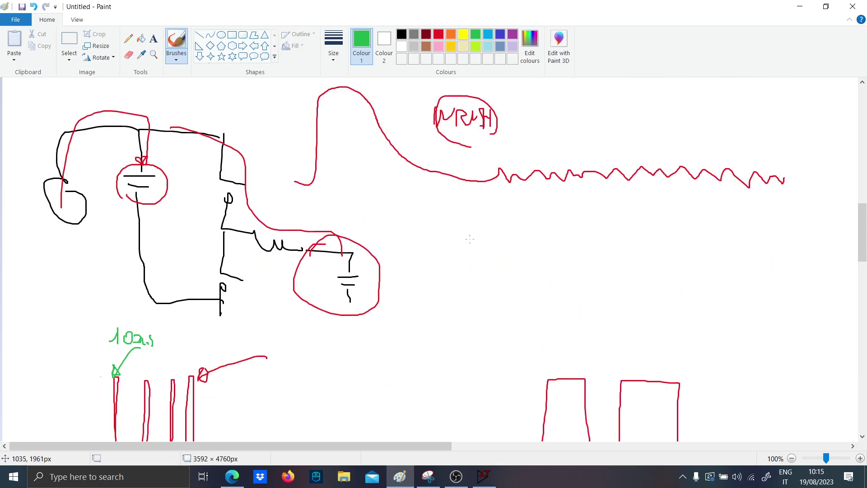
{"action": "scroll", "coordinate": [389, 132], "scroll_direction": "down", "scroll_amount": 15}
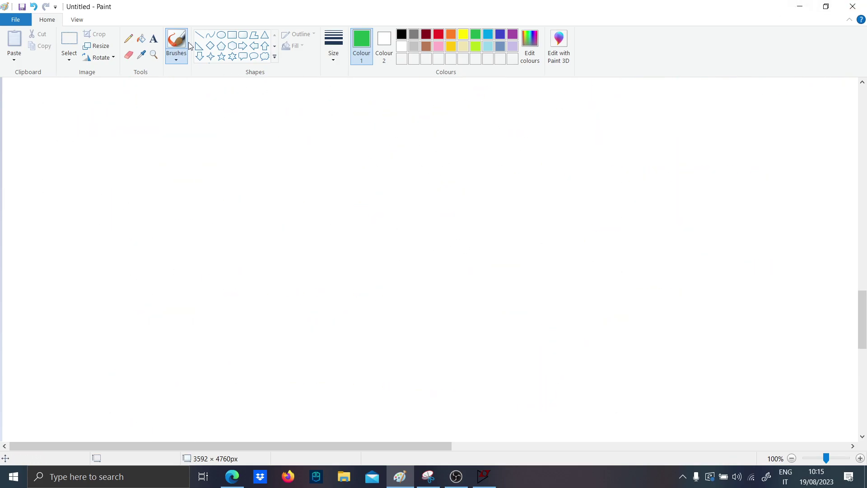
{"action": "left_click", "coordinate": [401, 34]}
{"action": "mouse_move", "coordinate": [227, 136]}
{"action": "left_mouse_down"}
{"action": "mouse_move", "coordinate": [231, 229]}
{"action": "mouse_move", "coordinate": [283, 142]}
{"action": "mouse_move", "coordinate": [389, 198]}
{"action": "mouse_move", "coordinate": [381, 237]}
{"action": "mouse_move", "coordinate": [236, 231]}
{"action": "left_mouse_up"}
{"action": "mouse_move", "coordinate": [244, 174]}
{"action": "left_mouse_down"}
{"action": "mouse_move", "coordinate": [248, 188]}
{"action": "mouse_move", "coordinate": [262, 157]}
{"action": "mouse_move", "coordinate": [260, 172]}
{"action": "left_mouse_up"}
{"action": "left_click_drag", "start_coordinate": [263, 170], "coordinate": [286, 205]}
{"action": "mouse_move", "coordinate": [247, 242]}
{"action": "left_mouse_down"}
{"action": "mouse_move", "coordinate": [267, 241]}
{"action": "mouse_move", "coordinate": [277, 223]}
{"action": "mouse_move", "coordinate": [209, 270]}
{"action": "mouse_move", "coordinate": [205, 283]}
{"action": "mouse_move", "coordinate": [218, 268]}
{"action": "left_mouse_up"}
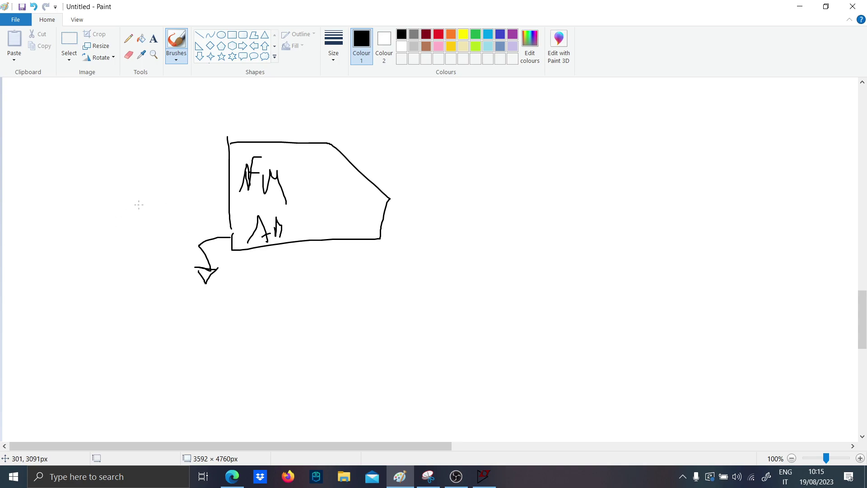
- Draw a rising ramp feeding FM, labelling its end frequencies with 10k at the low end, and add a Schmitt trigger at the modulator's output
{"action": "left_click_drag", "start_coordinate": [155, 178], "coordinate": [210, 177]}
{"action": "mouse_move", "coordinate": [26, 258]}
{"action": "left_mouse_down"}
{"action": "mouse_move", "coordinate": [81, 236]}
{"action": "mouse_move", "coordinate": [144, 184]}
{"action": "left_mouse_up"}
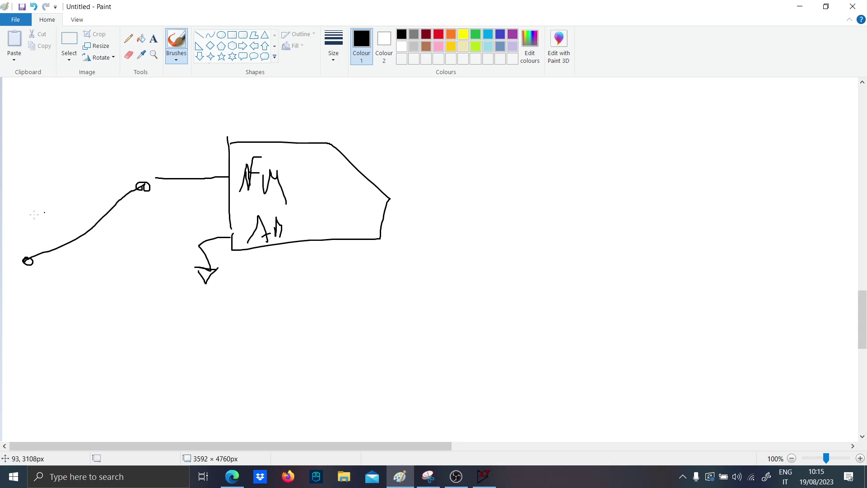
{"action": "left_click_drag", "start_coordinate": [19, 233], "coordinate": [28, 239]}
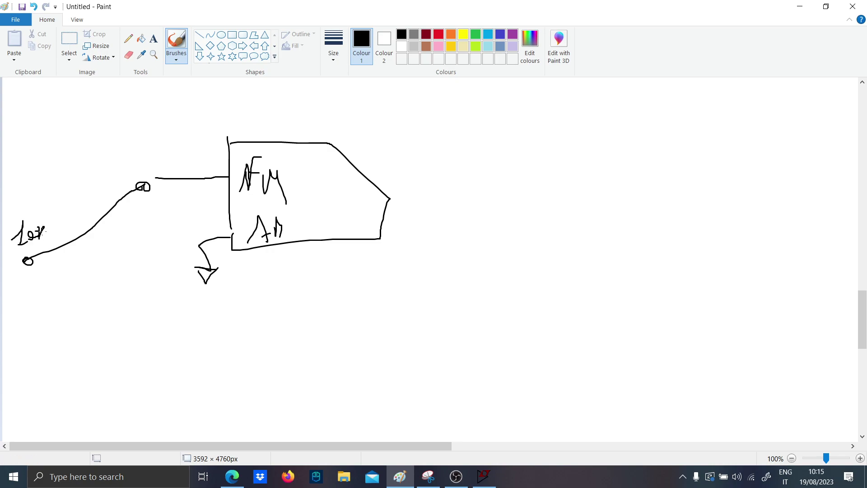
{"action": "mouse_move", "coordinate": [137, 162]}
{"action": "left_mouse_down"}
{"action": "mouse_move", "coordinate": [129, 184]}
{"action": "mouse_move", "coordinate": [153, 170]}
{"action": "left_mouse_up"}
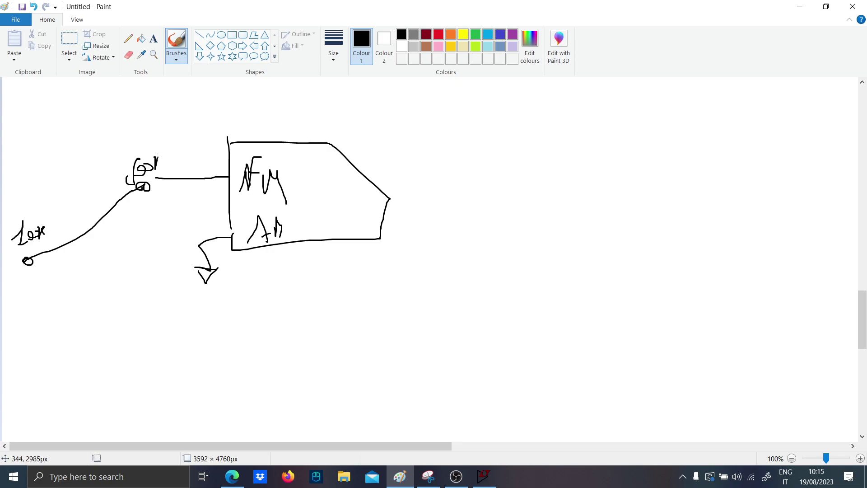
{"action": "mouse_move", "coordinate": [430, 169]}
{"action": "left_mouse_down"}
{"action": "mouse_move", "coordinate": [430, 218]}
{"action": "mouse_move", "coordinate": [514, 220]}
{"action": "mouse_move", "coordinate": [412, 247]}
{"action": "mouse_move", "coordinate": [417, 218]}
{"action": "mouse_move", "coordinate": [446, 228]}
{"action": "mouse_move", "coordinate": [460, 205]}
{"action": "left_mouse_up"}
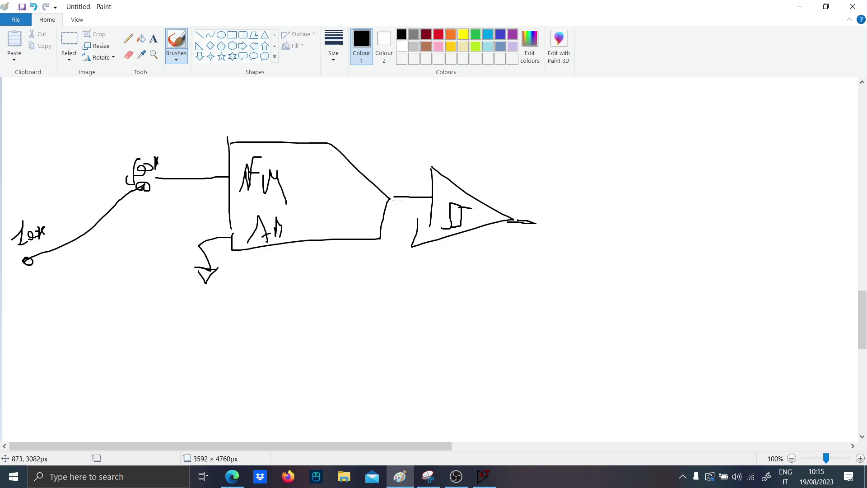
- Draw a sine wave at the modulator's output, a square wave above the Schmitt trigger and a series resistor with a shunt capacitor at its output
{"action": "mouse_move", "coordinate": [374, 171]}
{"action": "left_mouse_down"}
{"action": "mouse_move", "coordinate": [399, 149]}
{"action": "mouse_move", "coordinate": [423, 156]}
{"action": "left_mouse_up"}
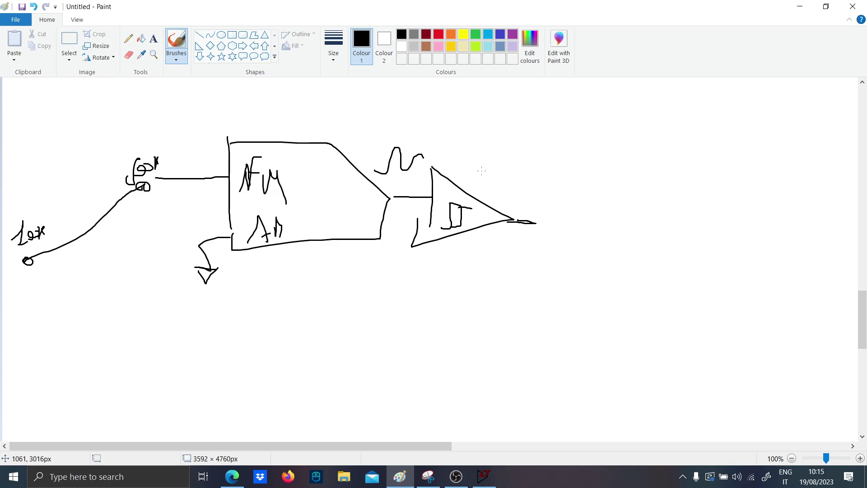
{"action": "mouse_move", "coordinate": [478, 173]}
{"action": "left_mouse_down"}
{"action": "mouse_move", "coordinate": [483, 147]}
{"action": "mouse_move", "coordinate": [489, 171]}
{"action": "left_mouse_up"}
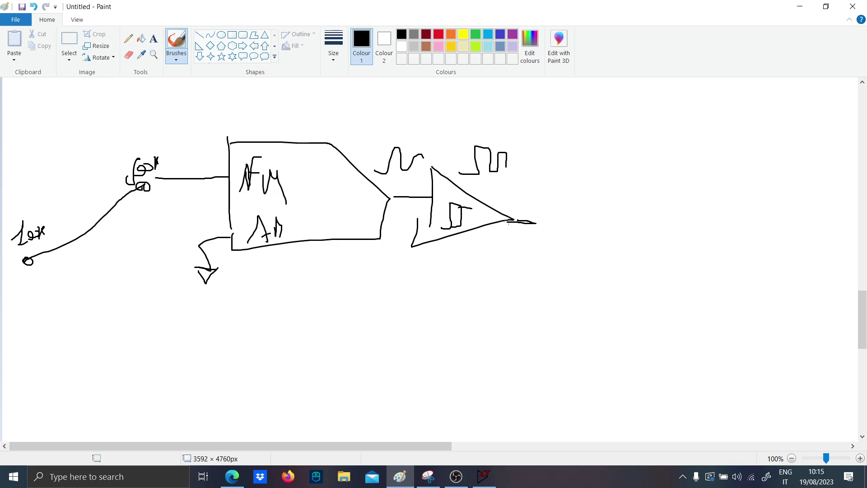
{"action": "mouse_move", "coordinate": [547, 216]}
{"action": "left_mouse_down"}
{"action": "mouse_move", "coordinate": [591, 243]}
{"action": "mouse_move", "coordinate": [592, 264]}
{"action": "left_mouse_up"}
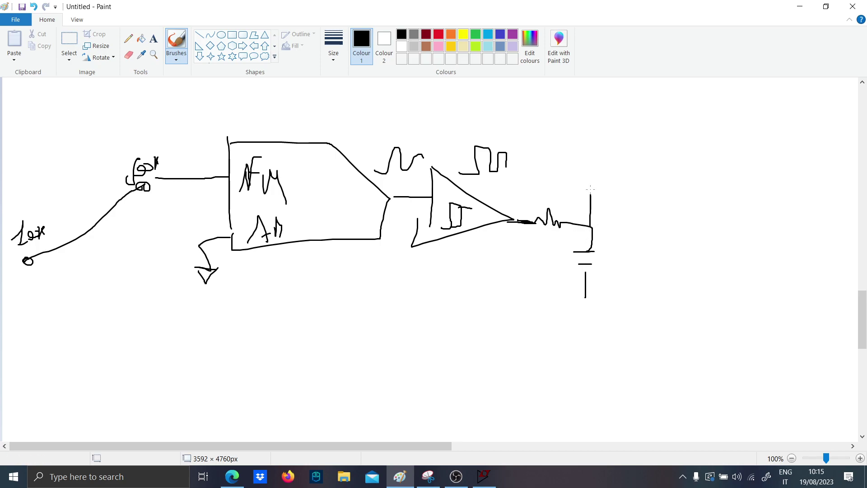
{"action": "left_click_drag", "start_coordinate": [591, 165], "coordinate": [591, 149]}
- In red, draw the filter's rippling charge curve and a comparator with one input wired to the capacitor node and the other to the ramp
{"action": "left_click", "coordinate": [438, 35]}
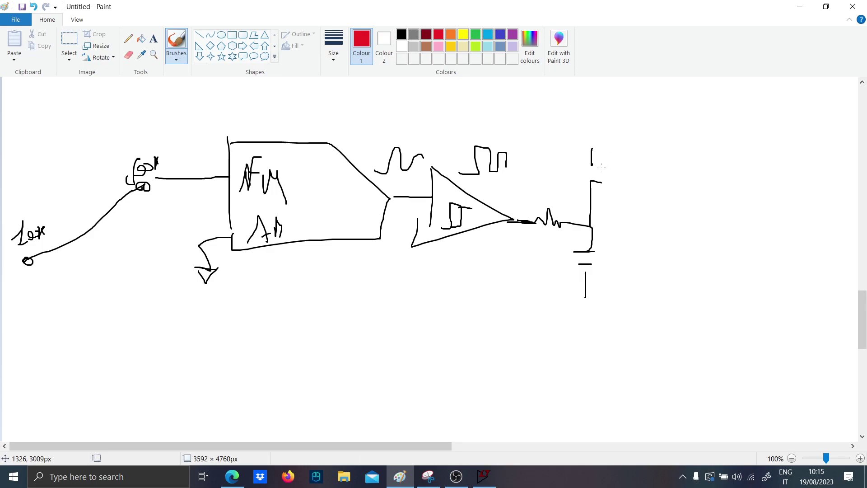
{"action": "mouse_move", "coordinate": [593, 157]}
{"action": "left_mouse_down"}
{"action": "mouse_move", "coordinate": [608, 123]}
{"action": "mouse_move", "coordinate": [619, 114]}
{"action": "mouse_move", "coordinate": [643, 117]}
{"action": "mouse_move", "coordinate": [656, 100]}
{"action": "mouse_move", "coordinate": [674, 112]}
{"action": "mouse_move", "coordinate": [686, 101]}
{"action": "mouse_move", "coordinate": [701, 118]}
{"action": "mouse_move", "coordinate": [714, 98]}
{"action": "mouse_move", "coordinate": [748, 125]}
{"action": "mouse_move", "coordinate": [775, 113]}
{"action": "left_mouse_up"}
{"action": "left_click_drag", "start_coordinate": [593, 226], "coordinate": [669, 231]}
{"action": "mouse_move", "coordinate": [687, 193]}
{"action": "left_mouse_down"}
{"action": "mouse_move", "coordinate": [770, 244]}
{"action": "mouse_move", "coordinate": [704, 274]}
{"action": "mouse_move", "coordinate": [680, 273]}
{"action": "mouse_move", "coordinate": [680, 248]}
{"action": "mouse_move", "coordinate": [609, 263]}
{"action": "mouse_move", "coordinate": [577, 351]}
{"action": "mouse_move", "coordinate": [298, 348]}
{"action": "mouse_move", "coordinate": [144, 317]}
{"action": "mouse_move", "coordinate": [125, 206]}
{"action": "left_mouse_up"}
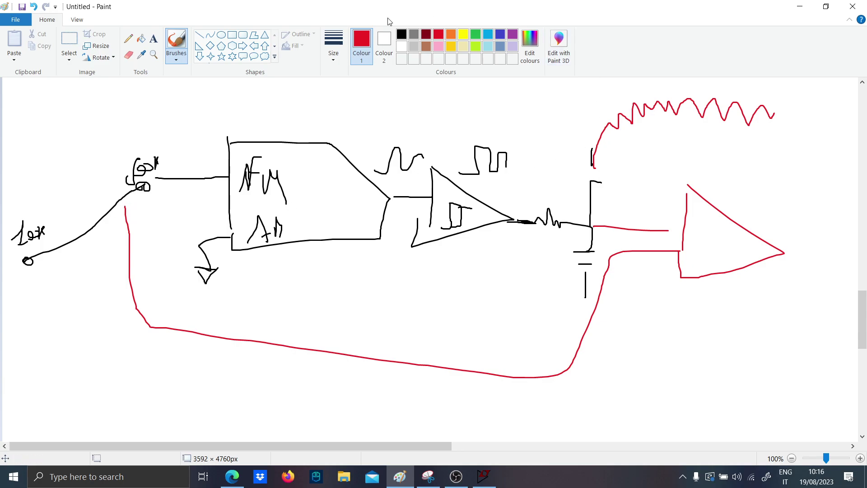
- Draw the ramp in green across the red ripple waveform, first freehand and again as a straight line
{"action": "left_click", "coordinate": [474, 35]}
{"action": "mouse_move", "coordinate": [579, 161]}
{"action": "left_mouse_down"}
{"action": "mouse_move", "coordinate": [647, 121]}
{"action": "mouse_move", "coordinate": [771, 96]}
{"action": "left_mouse_up"}
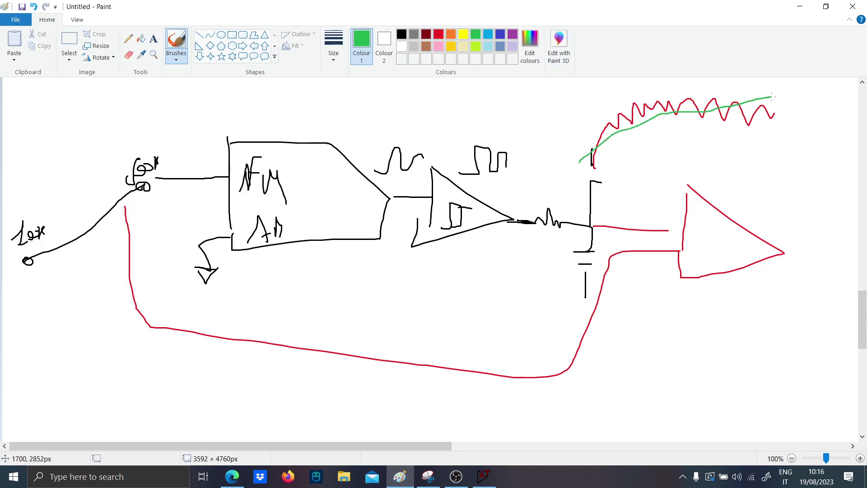
{"action": "left_click", "coordinate": [199, 34]}
{"action": "mouse_move", "coordinate": [574, 162]}
{"action": "left_mouse_down"}
{"action": "mouse_move", "coordinate": [807, 96]}
{"action": "mouse_move", "coordinate": [765, 87]}
{"action": "left_mouse_up"}
- In the empty area below the circuit, draw a rising straight ramp line about 552 by 293 px and colour it green
{"action": "scroll", "coordinate": [602, 292], "scroll_direction": "down", "scroll_amount": 4}
{"action": "left_click_drag", "start_coordinate": [543, 306], "coordinate": [793, 174]}
{"action": "left_click", "coordinate": [438, 36]}
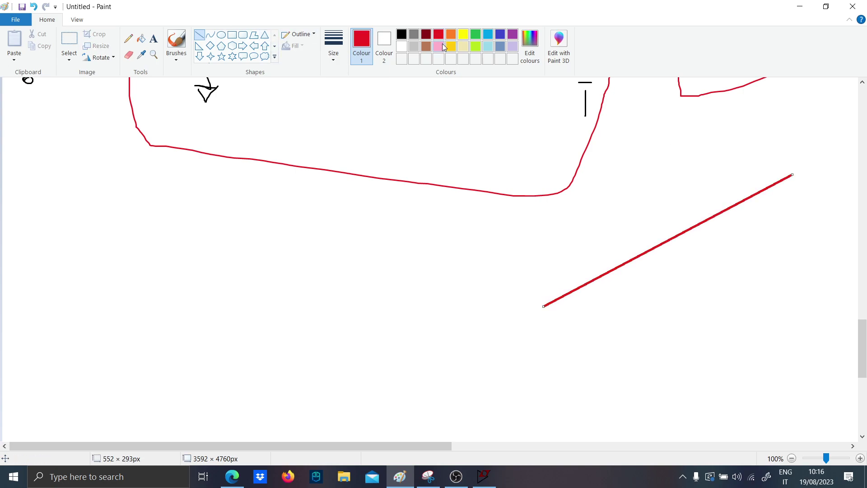
{"action": "left_click", "coordinate": [475, 35]}
{"action": "left_click", "coordinate": [554, 238]}
- Draw a red ripple crossing the green ramp, add a pulse train of widening pulses below it, and circle the first two narrow pulses
{"action": "left_click", "coordinate": [437, 36]}
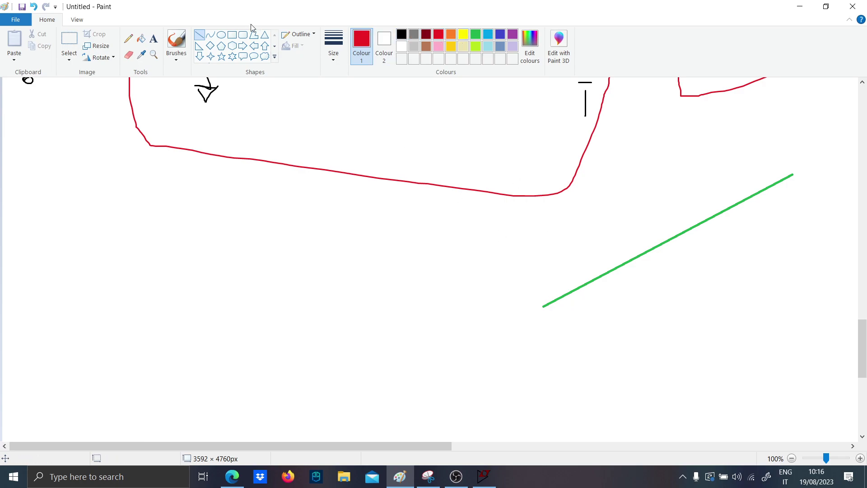
{"action": "left_click", "coordinate": [176, 42]}
{"action": "mouse_move", "coordinate": [558, 324]}
{"action": "left_mouse_down"}
{"action": "mouse_move", "coordinate": [577, 257]}
{"action": "mouse_move", "coordinate": [611, 281]}
{"action": "mouse_move", "coordinate": [634, 232]}
{"action": "mouse_move", "coordinate": [725, 213]}
{"action": "mouse_move", "coordinate": [743, 173]}
{"action": "mouse_move", "coordinate": [770, 204]}
{"action": "mouse_move", "coordinate": [798, 181]}
{"action": "left_mouse_up"}
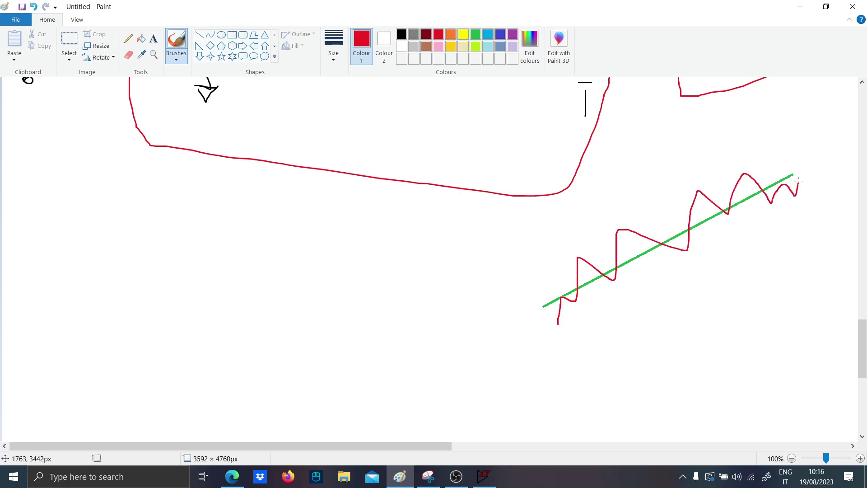
{"action": "mouse_move", "coordinate": [541, 371]}
{"action": "left_mouse_down"}
{"action": "mouse_move", "coordinate": [573, 365]}
{"action": "mouse_move", "coordinate": [573, 329]}
{"action": "mouse_move", "coordinate": [581, 364]}
{"action": "mouse_move", "coordinate": [599, 367]}
{"action": "mouse_move", "coordinate": [602, 319]}
{"action": "mouse_move", "coordinate": [655, 374]}
{"action": "mouse_move", "coordinate": [670, 327]}
{"action": "mouse_move", "coordinate": [683, 316]}
{"action": "mouse_move", "coordinate": [698, 383]}
{"action": "mouse_move", "coordinate": [734, 314]}
{"action": "mouse_move", "coordinate": [761, 322]}
{"action": "mouse_move", "coordinate": [766, 378]}
{"action": "mouse_move", "coordinate": [776, 318]}
{"action": "mouse_move", "coordinate": [824, 317]}
{"action": "mouse_move", "coordinate": [822, 364]}
{"action": "left_mouse_up"}
{"action": "mouse_move", "coordinate": [599, 396]}
{"action": "left_mouse_down"}
{"action": "mouse_move", "coordinate": [567, 307]}
{"action": "mouse_move", "coordinate": [592, 397]}
{"action": "left_mouse_up"}
{"action": "scroll", "coordinate": [602, 386], "scroll_direction": "down", "scroll_amount": 2}
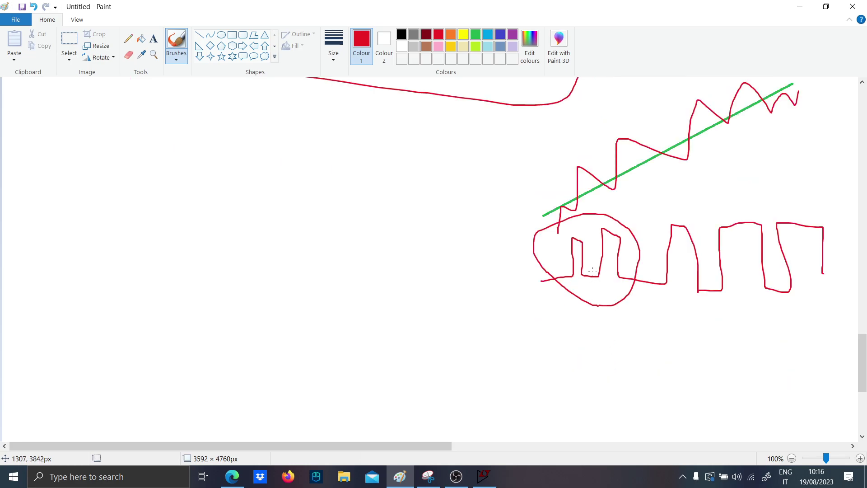
{"action": "scroll", "coordinate": [592, 271], "scroll_direction": "up", "scroll_amount": 4}
{"action": "scroll", "coordinate": [602, 280], "scroll_direction": "down", "scroll_amount": 4}
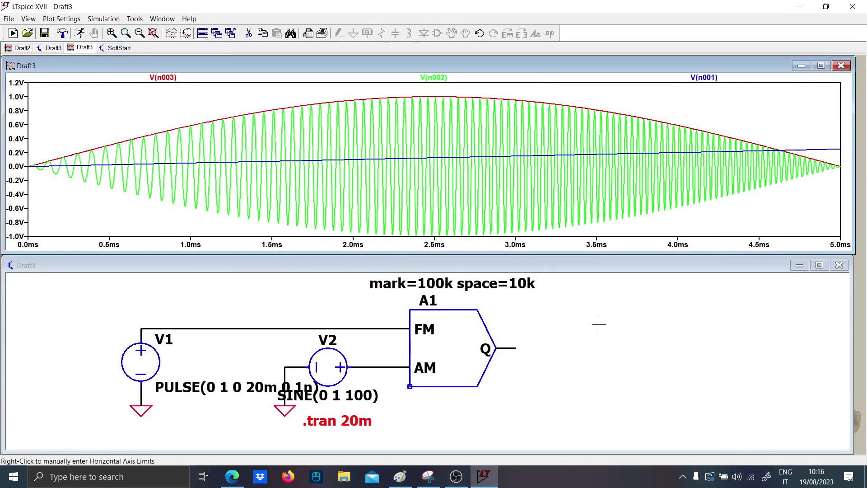
- In LTspice, close the Draft3 schematic without saving and maximise the SoftStart schematic
{"action": "left_click", "coordinate": [837, 266]}
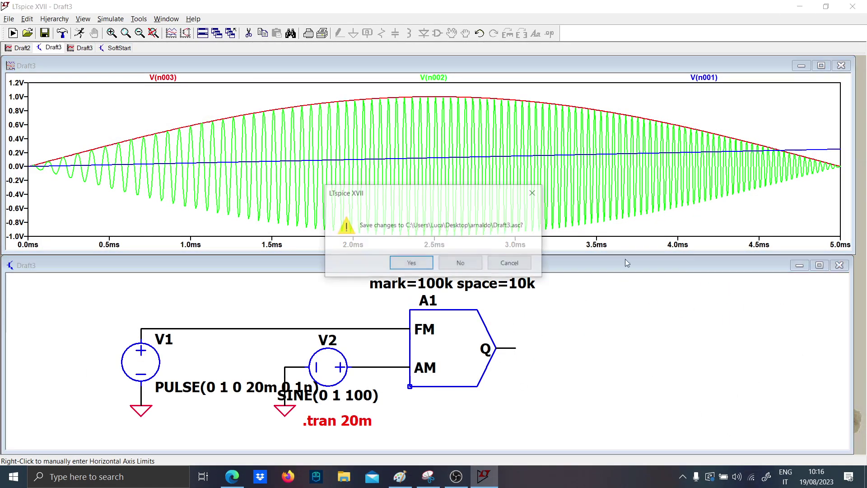
{"action": "left_click", "coordinate": [455, 261]}
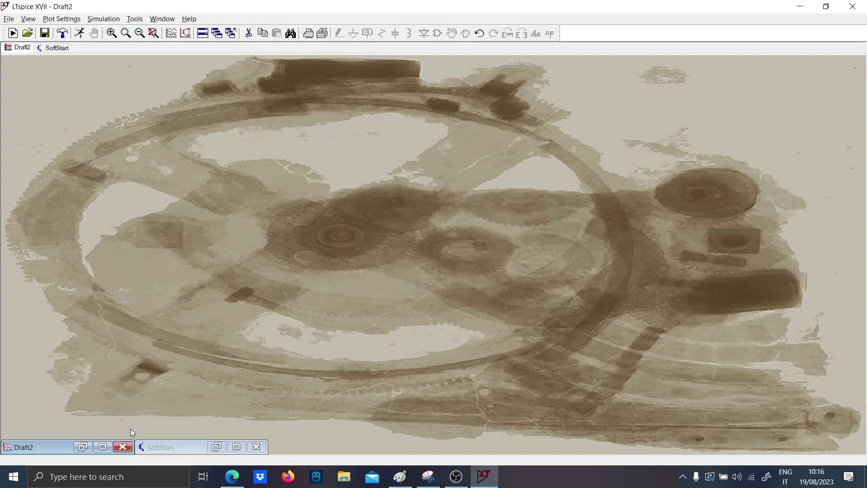
{"action": "left_click", "coordinate": [236, 446]}
{"action": "scroll", "coordinate": [307, 253], "scroll_direction": "up", "scroll_amount": 3}
{"action": "left_click_drag", "start_coordinate": [204, 251], "coordinate": [480, 273]}
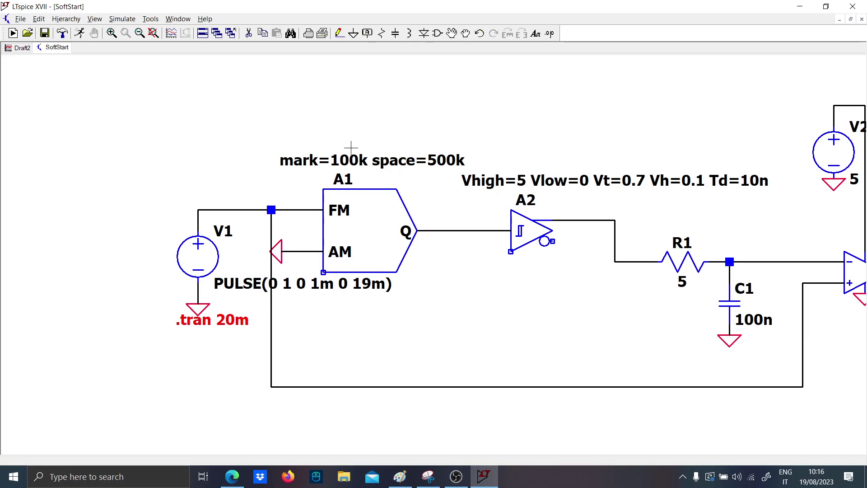
{"action": "left_click_drag", "start_coordinate": [457, 276], "coordinate": [412, 277]}
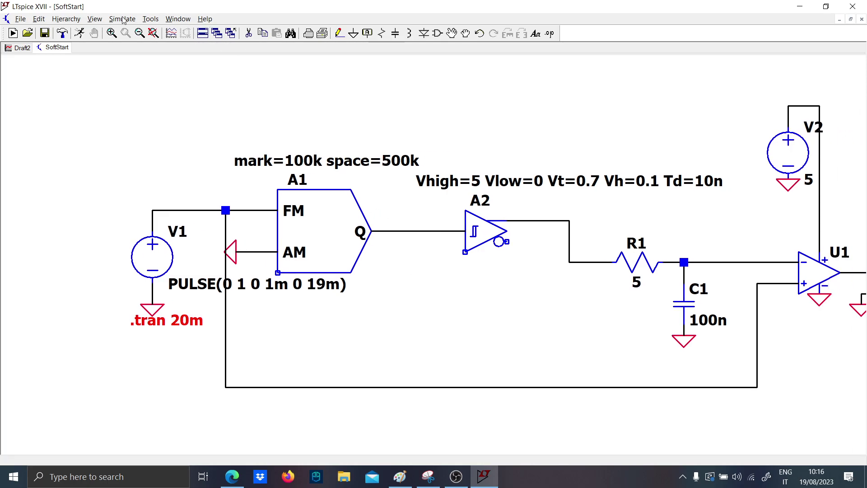
- Run the SoftStart simulation, maximise its waveform window and add an empty plot pane
{"action": "left_click", "coordinate": [12, 32]}
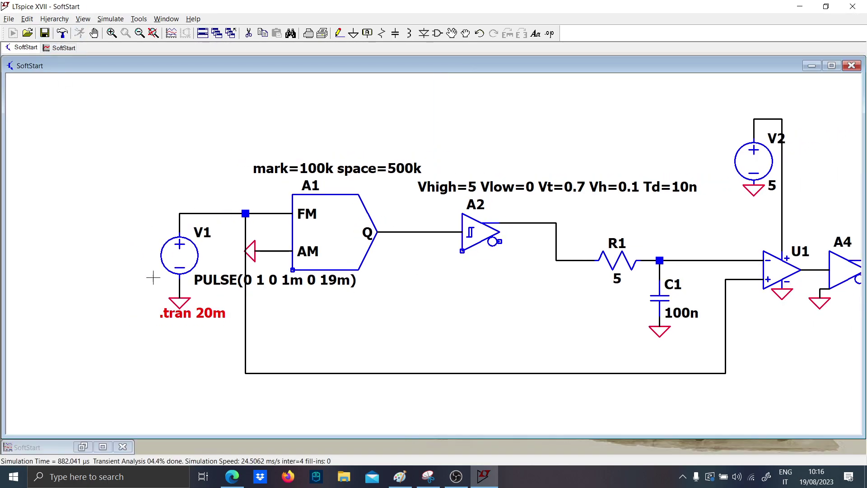
{"action": "left_click", "coordinate": [103, 447]}
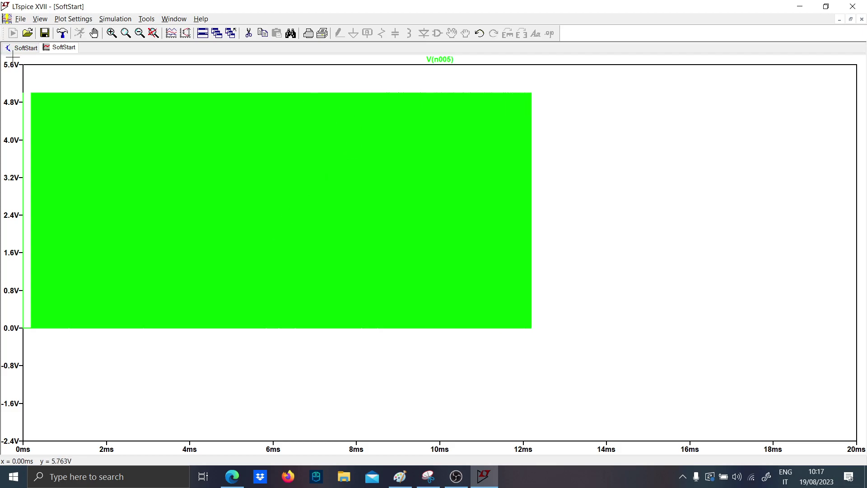
{"action": "right_click", "coordinate": [41, 77]}
{"action": "left_click", "coordinate": [67, 136]}
- Try to tile the SoftStart schematic and waveform windows so that both are in view
{"action": "left_click", "coordinate": [21, 47]}
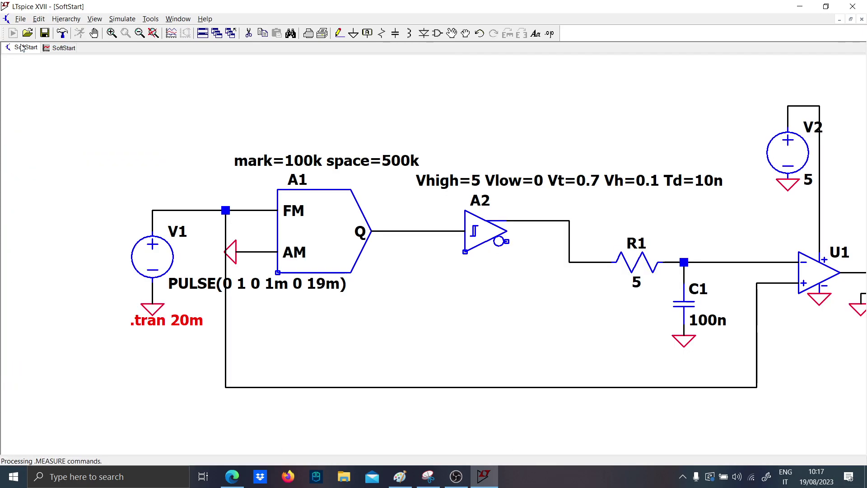
{"action": "right_click", "coordinate": [604, 38]}
{"action": "left_click", "coordinate": [653, 56]}
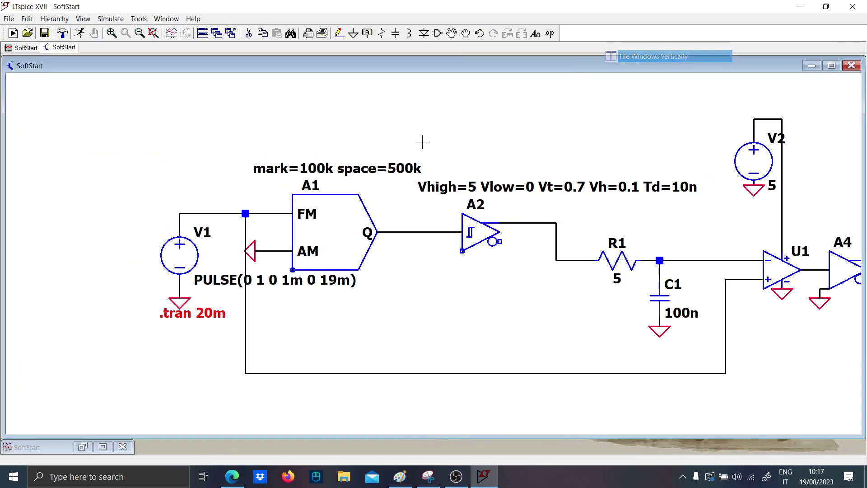
{"action": "left_click", "coordinate": [82, 447]}
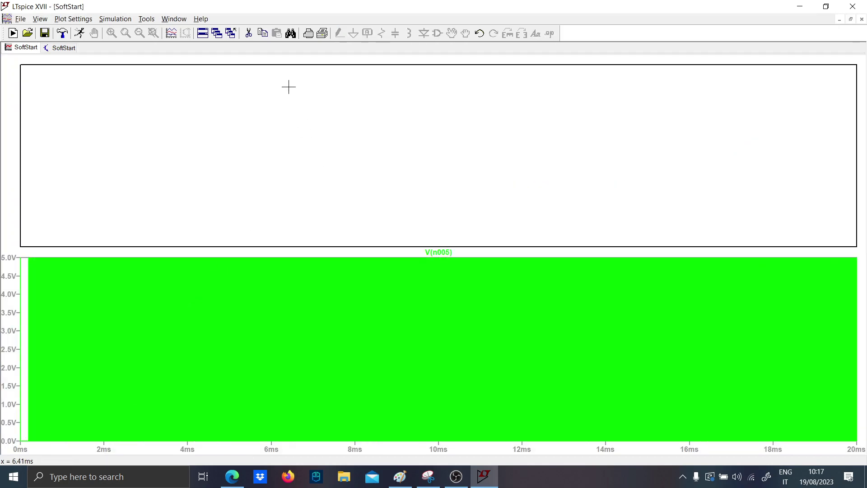
{"action": "left_click", "coordinate": [64, 48]}
{"action": "right_click", "coordinate": [586, 37]}
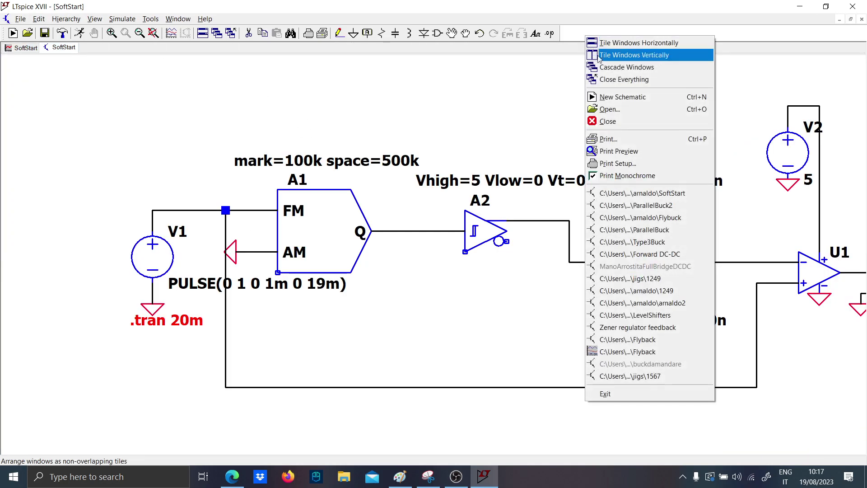
{"action": "left_click", "coordinate": [598, 56]}
{"action": "left_click", "coordinate": [57, 449]}
{"action": "mouse_move", "coordinate": [58, 451]}
{"action": "left_mouse_down"}
{"action": "mouse_move", "coordinate": [864, 265]}
{"action": "mouse_move", "coordinate": [478, 248]}
{"action": "left_mouse_up"}
{"action": "double_click", "coordinate": [472, 249]}
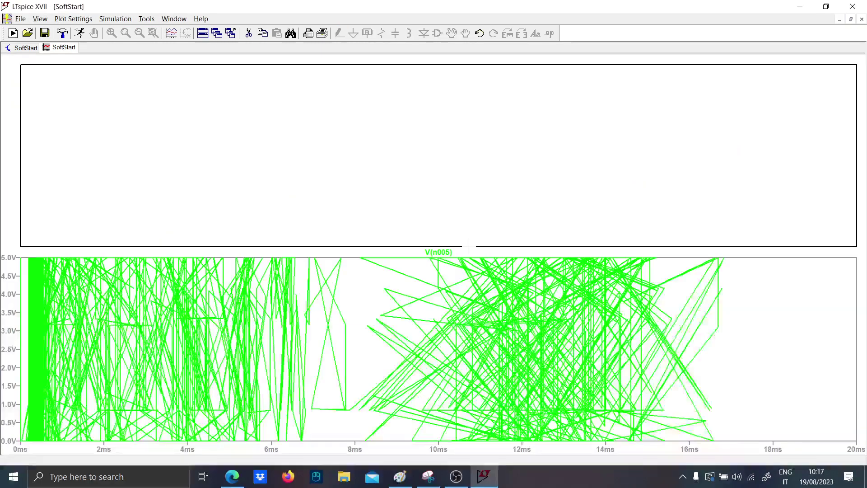
- Close the waveform window and maximise the SoftStart schematic
{"action": "left_click", "coordinate": [8, 49]}
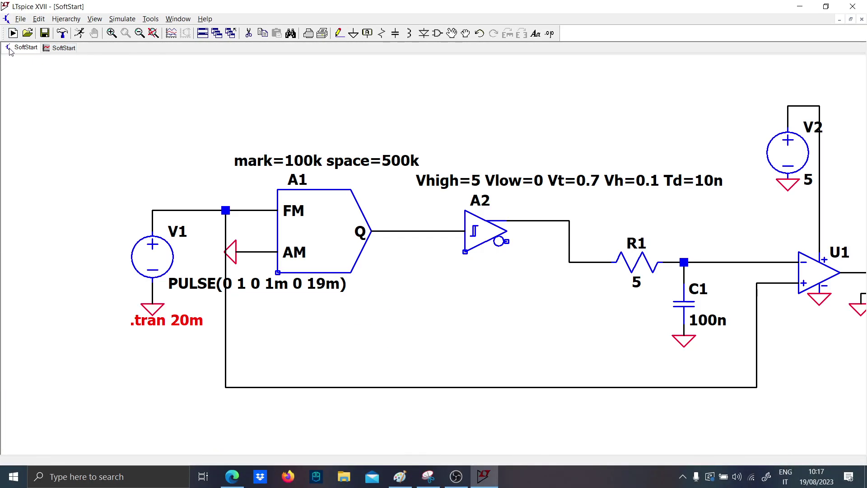
{"action": "right_click", "coordinate": [577, 30]}
{"action": "left_click", "coordinate": [587, 33]}
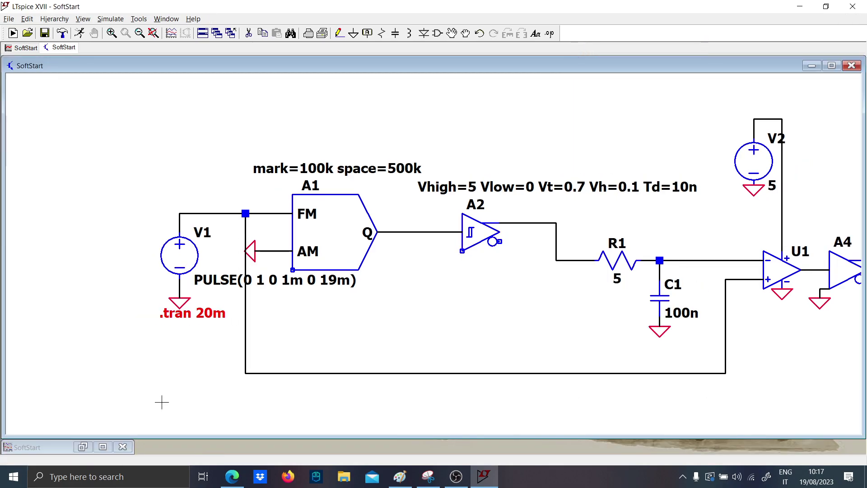
{"action": "left_click", "coordinate": [122, 447]}
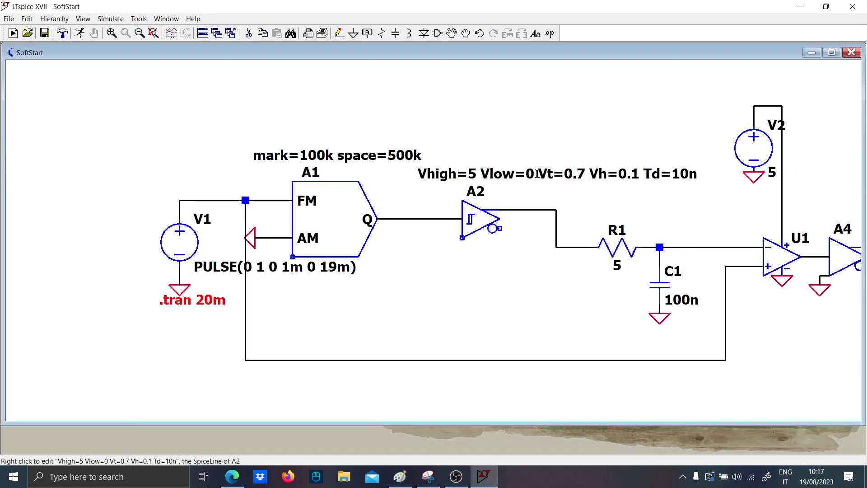
{"action": "right_click", "coordinate": [605, 39]}
{"action": "left_click", "coordinate": [623, 47]}
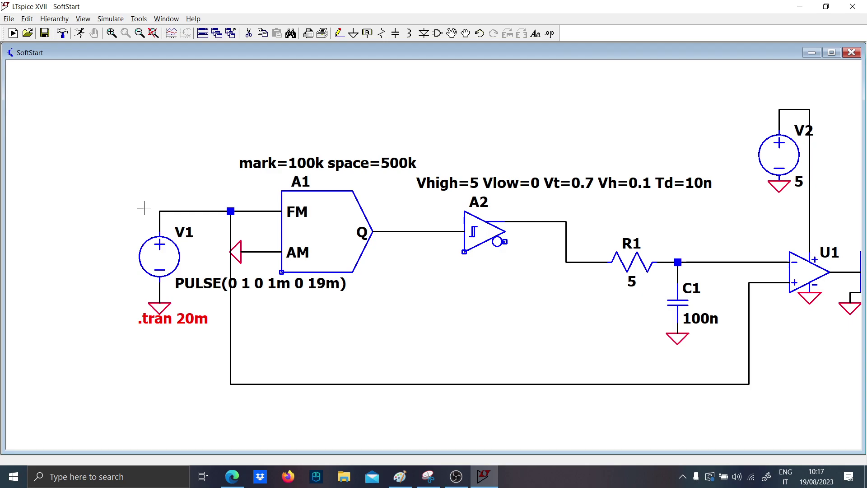
{"action": "left_click", "coordinate": [831, 52]}
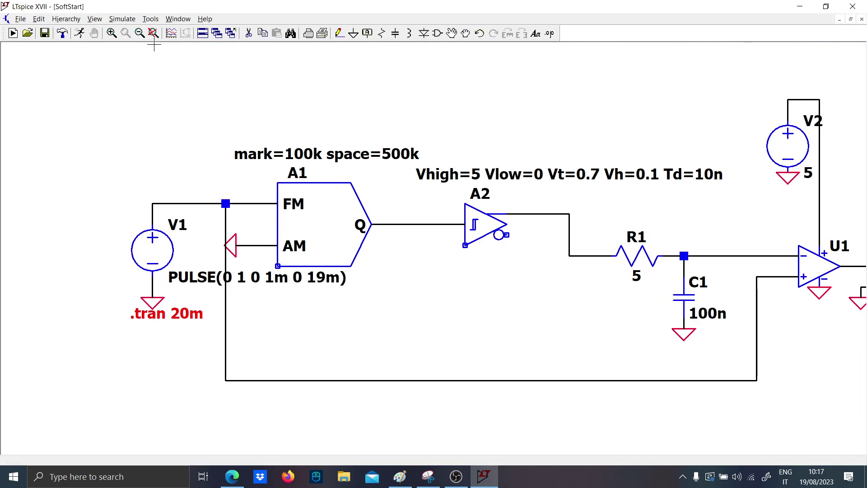
- Rerun the SoftStart simulation and tile the schematic and waveform windows horizontally
{"action": "key", "text": "alt+s"}
{"action": "key", "text": "r"}
{"action": "right_click", "coordinate": [600, 33]}
{"action": "left_click", "coordinate": [614, 53]}
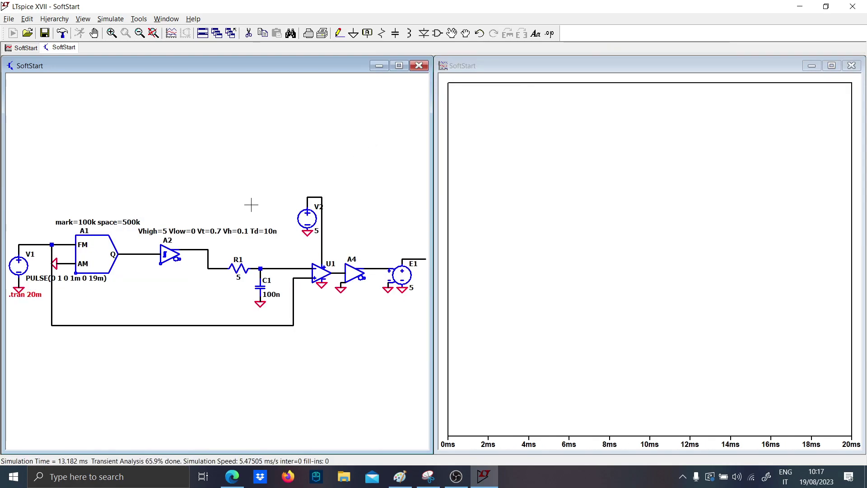
{"action": "right_click", "coordinate": [576, 39]}
{"action": "left_click", "coordinate": [596, 43]}
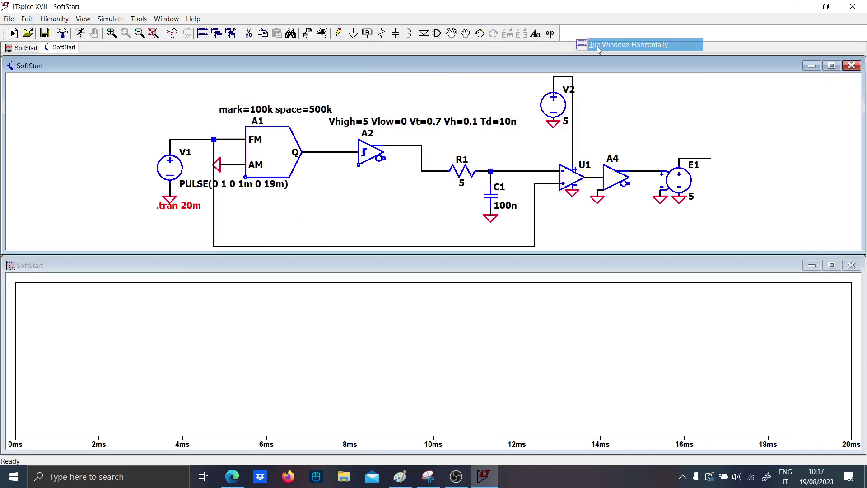
- Plot the ramp voltage on the wire between V1 and the FM input, and add an empty plot pane above it
{"action": "left_click", "coordinate": [228, 246]}
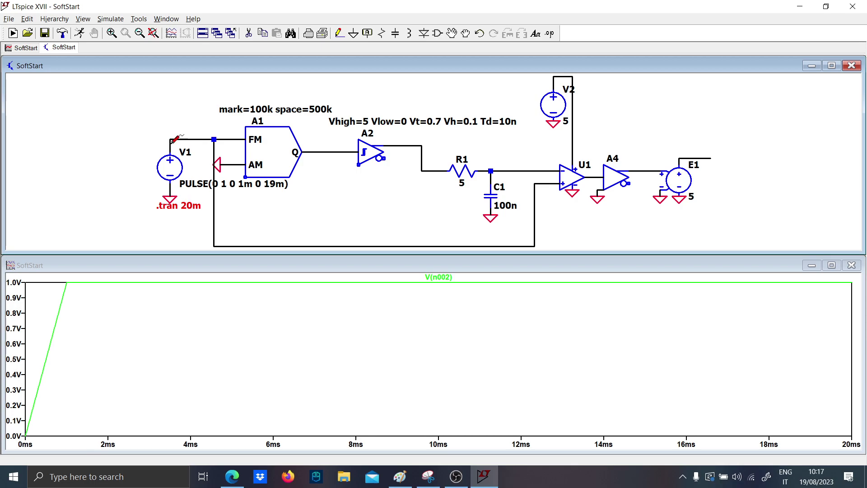
{"action": "right_click", "coordinate": [176, 321]}
{"action": "left_click", "coordinate": [212, 221]}
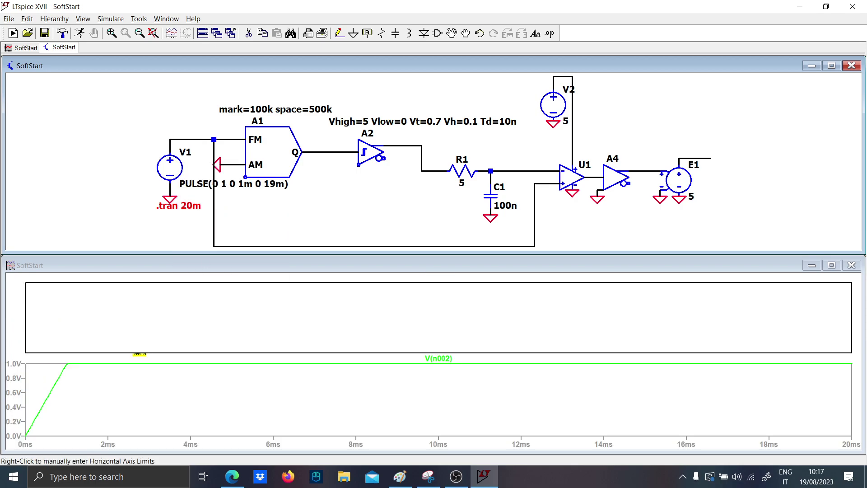
{"action": "left_click", "coordinate": [78, 382]}
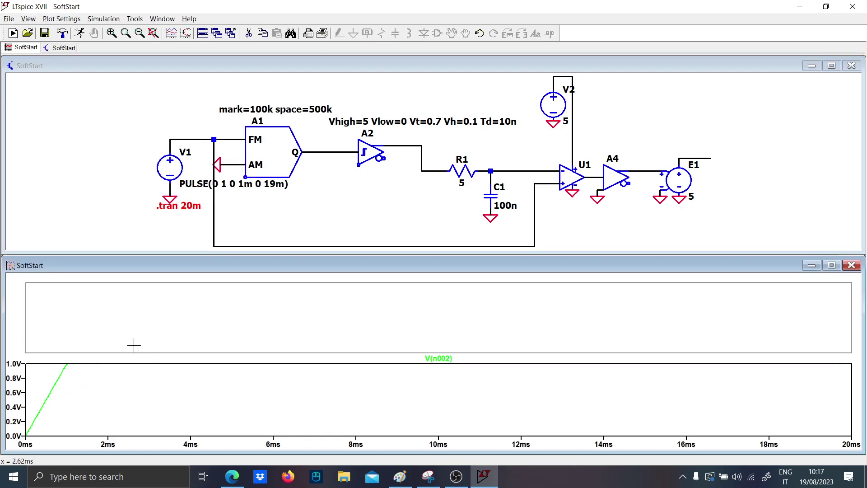
- Plot the modulator's Q output in the empty pane and zoom the time axis to 1.0–3.0 ms
{"action": "left_click", "coordinate": [361, 215]}
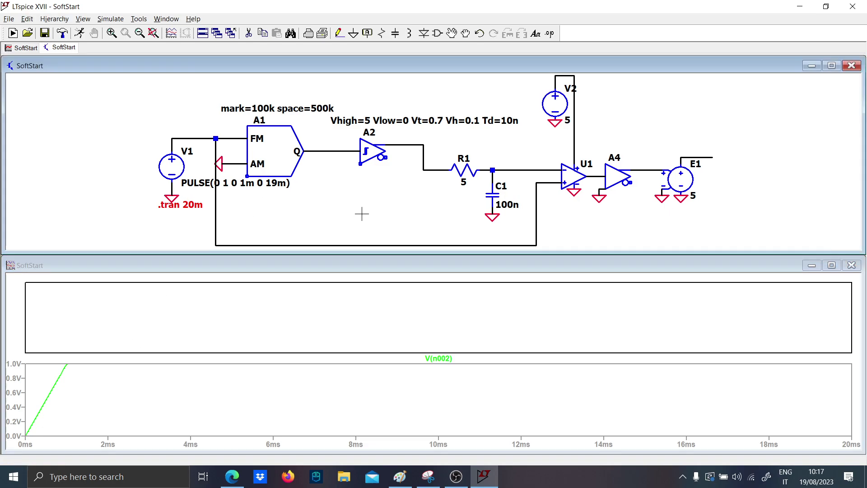
{"action": "left_click", "coordinate": [325, 145]}
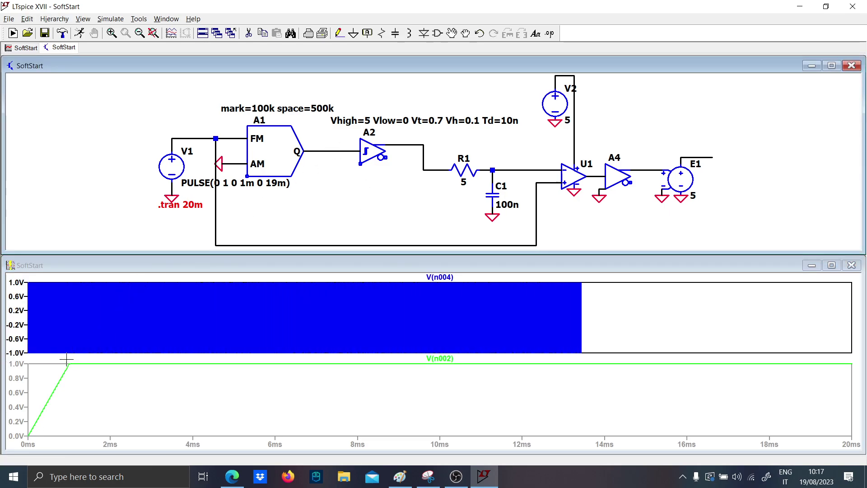
{"action": "left_click_drag", "start_coordinate": [74, 354], "coordinate": [157, 273]}
{"action": "left_click_drag", "start_coordinate": [150, 273], "coordinate": [150, 272]}
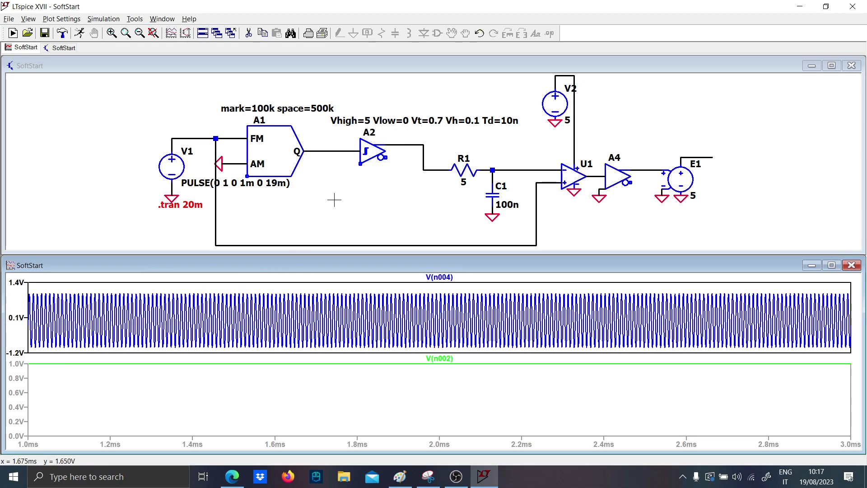
- Tile the waveform and schematic windows side by side and add an empty plot pane above the modulator trace
{"action": "right_click", "coordinate": [565, 45]}
{"action": "left_click", "coordinate": [596, 47]}
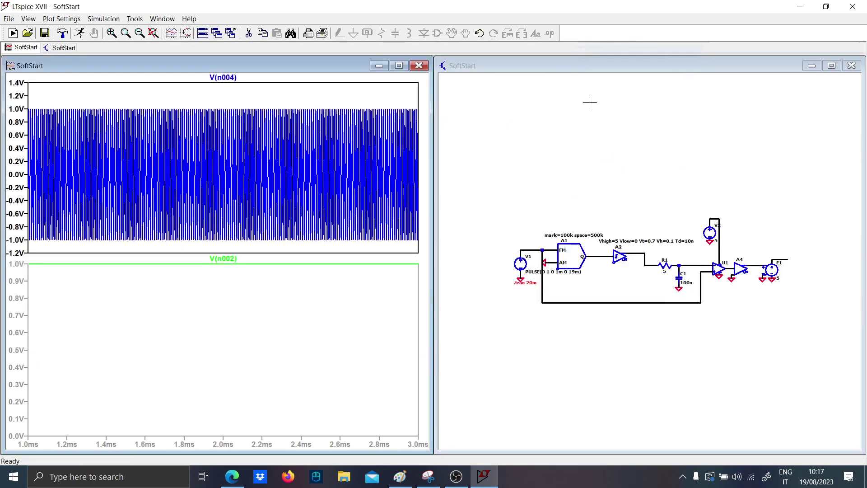
{"action": "right_click", "coordinate": [159, 89]}
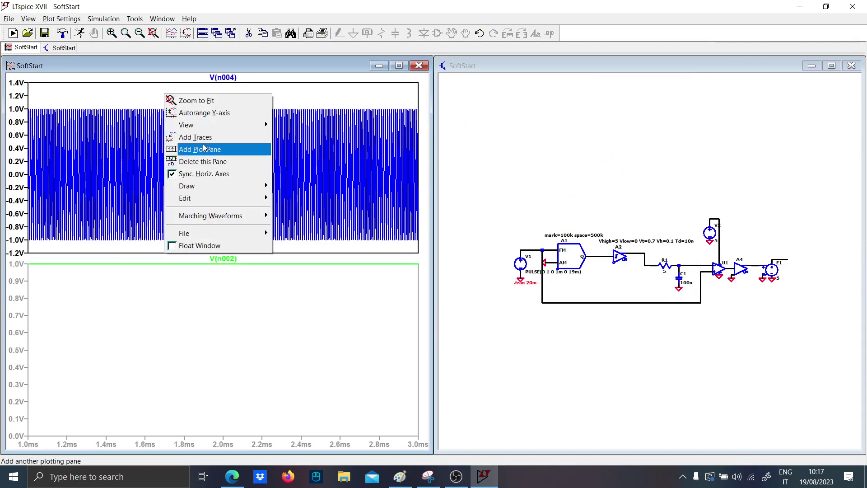
{"action": "left_click", "coordinate": [190, 146]}
- Plot the output of Schmitt trigger A2 in the empty pane and zoom the time axis to 1.310–1.360 ms
{"action": "scroll", "coordinate": [627, 247], "scroll_direction": "up", "scroll_amount": 2}
{"action": "scroll", "coordinate": [627, 247], "scroll_direction": "up", "scroll_amount": 3}
{"action": "left_click", "coordinate": [605, 234]}
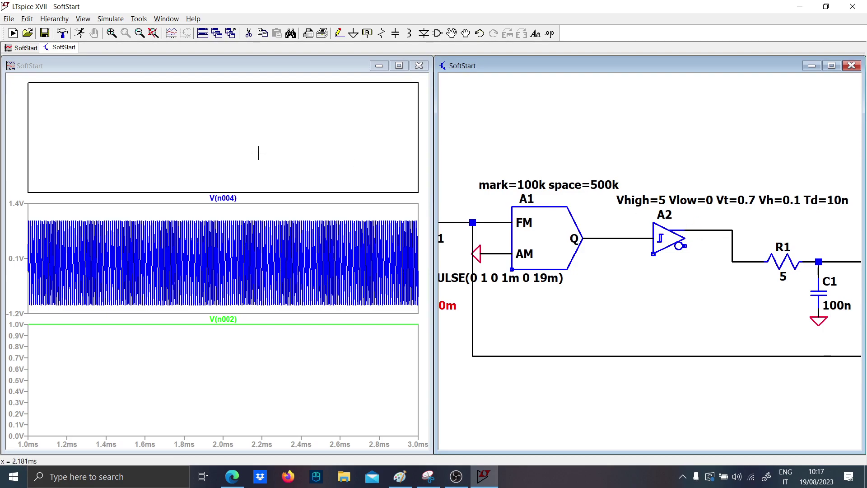
{"action": "left_click", "coordinate": [702, 230]}
{"action": "left_click_drag", "start_coordinate": [81, 74], "coordinate": [128, 86]}
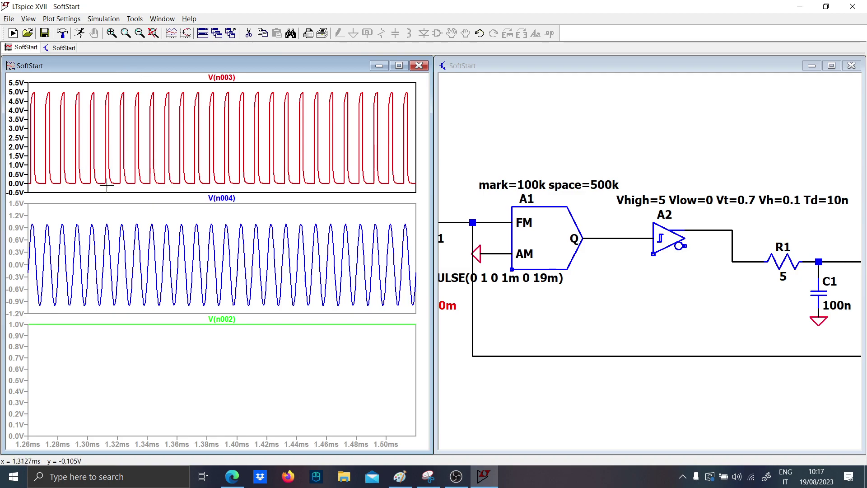
{"action": "left_click_drag", "start_coordinate": [180, 63], "coordinate": [182, 66]}
- Add another plot pane and plot the RC filter output and the ramp voltage at U1's non-inverting input together in it
{"action": "left_click_drag", "start_coordinate": [646, 338], "coordinate": [658, 300]}
{"action": "right_click", "coordinate": [304, 143]}
{"action": "left_click", "coordinate": [329, 199]}
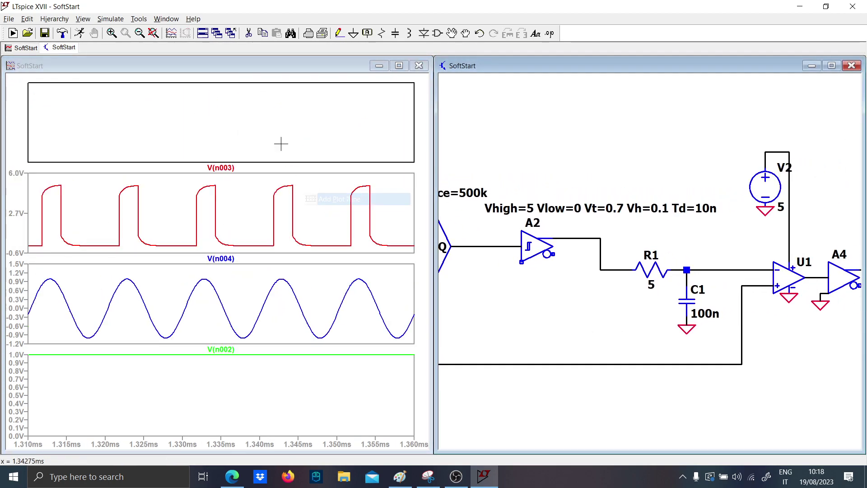
{"action": "left_click", "coordinate": [702, 267]}
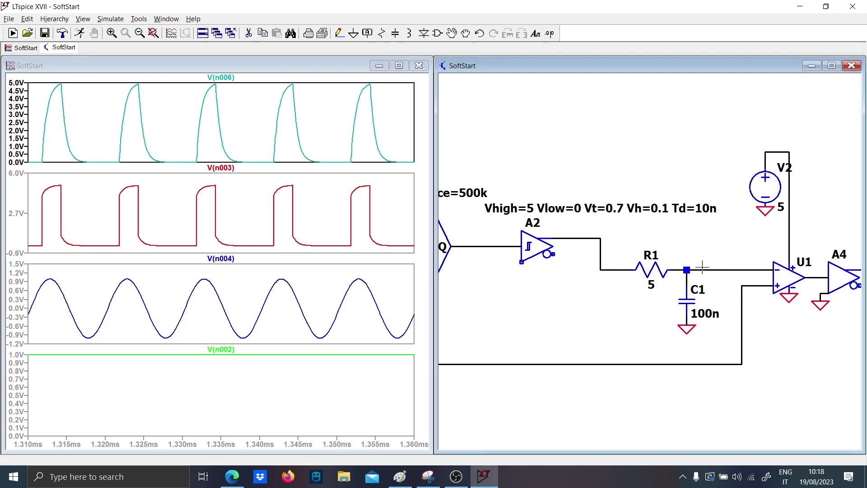
{"action": "left_click_drag", "start_coordinate": [713, 296], "coordinate": [606, 299]}
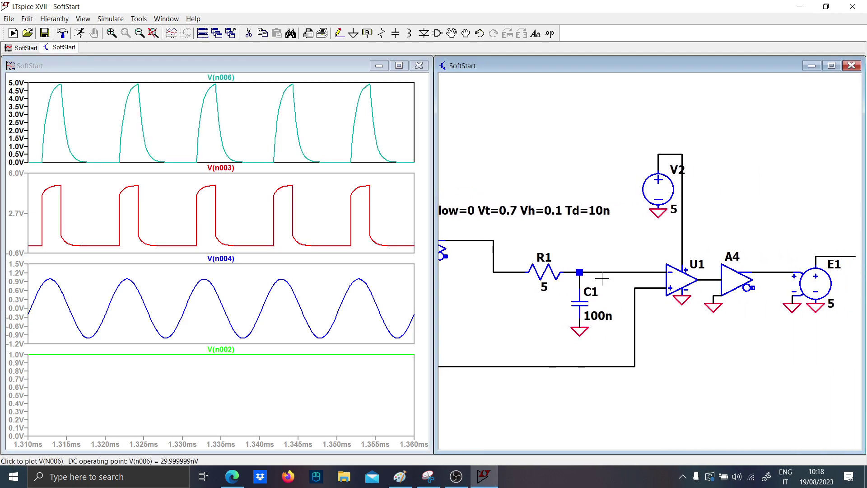
{"action": "left_click", "coordinate": [634, 296]}
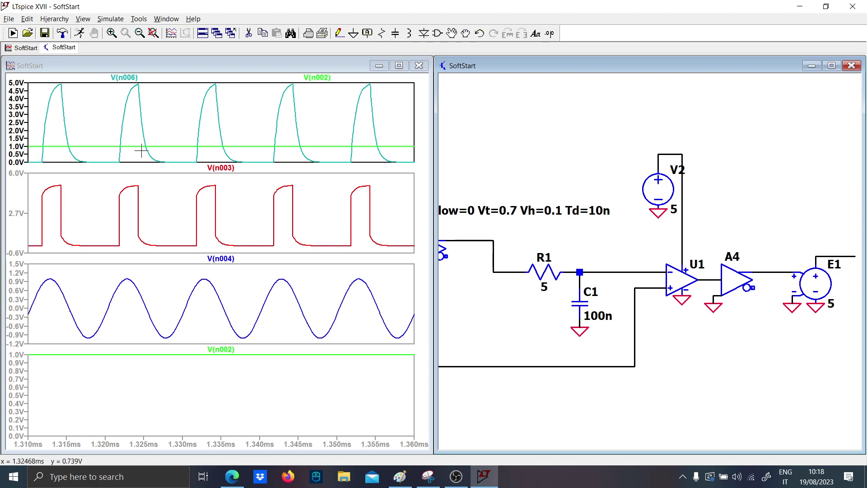
- Add one more plot pane and plot the output voltage of E1 in it
{"action": "left_click_drag", "start_coordinate": [695, 349], "coordinate": [599, 354]}
{"action": "right_click", "coordinate": [236, 133]}
{"action": "left_click", "coordinate": [271, 189]}
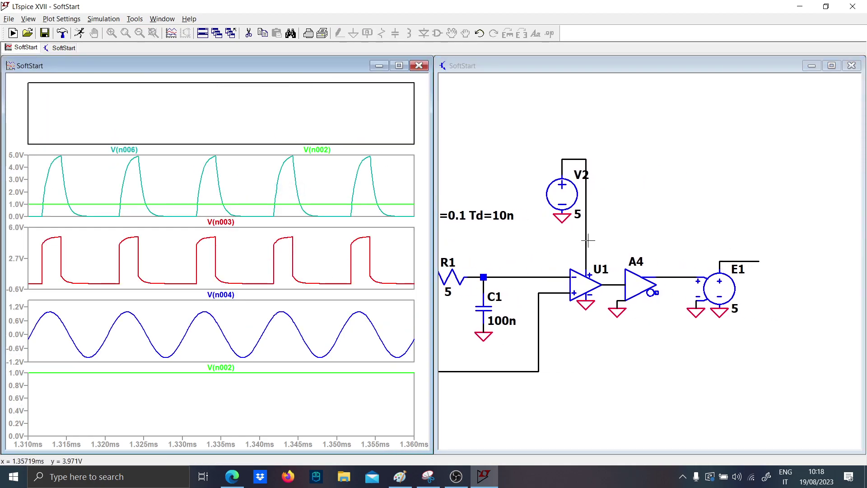
{"action": "left_click", "coordinate": [749, 261]}
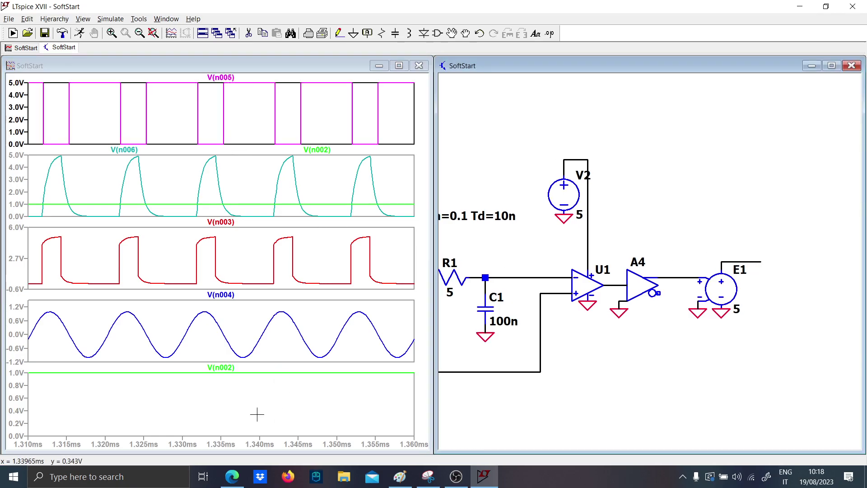
- Fit the waveforms to the full run and zoom the time axis to the first 1.2 ms
{"action": "right_click", "coordinate": [246, 132]}
{"action": "left_click", "coordinate": [258, 138]}
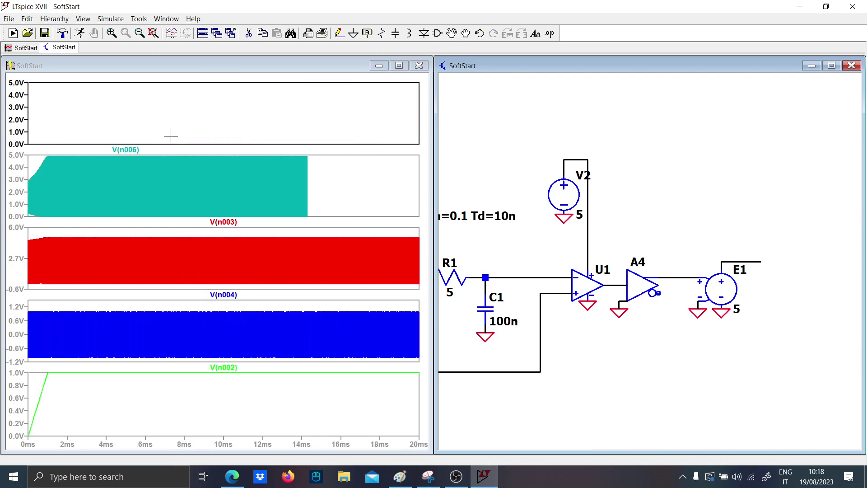
{"action": "left_click_drag", "start_coordinate": [50, 219], "coordinate": [26, 137]}
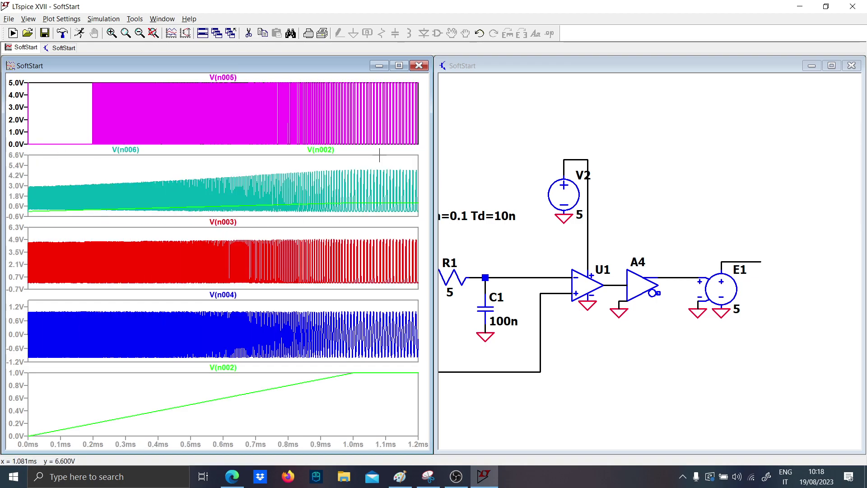
- Maximise the waveform window, examine the first output pulses between 195 and 225 µs, and restore the full time range
{"action": "left_click", "coordinate": [399, 66]}
{"action": "left_click_drag", "start_coordinate": [150, 206], "coordinate": [245, 158]}
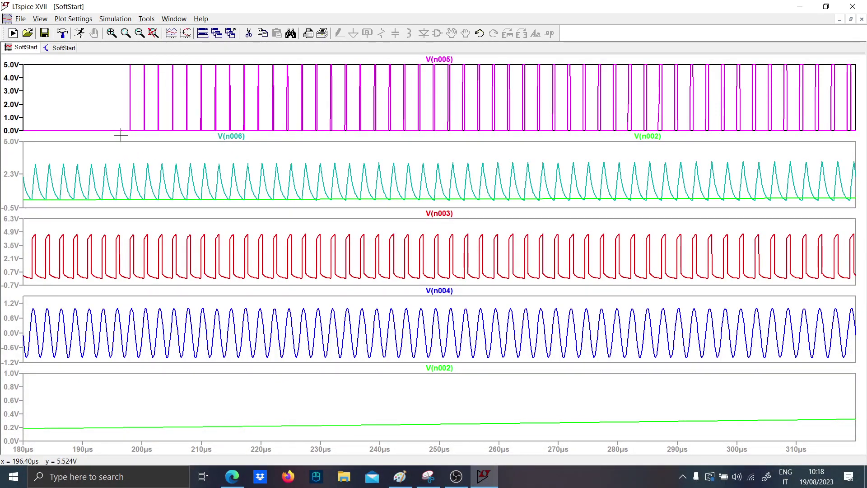
{"action": "left_click_drag", "start_coordinate": [124, 138], "coordinate": [279, 57]}
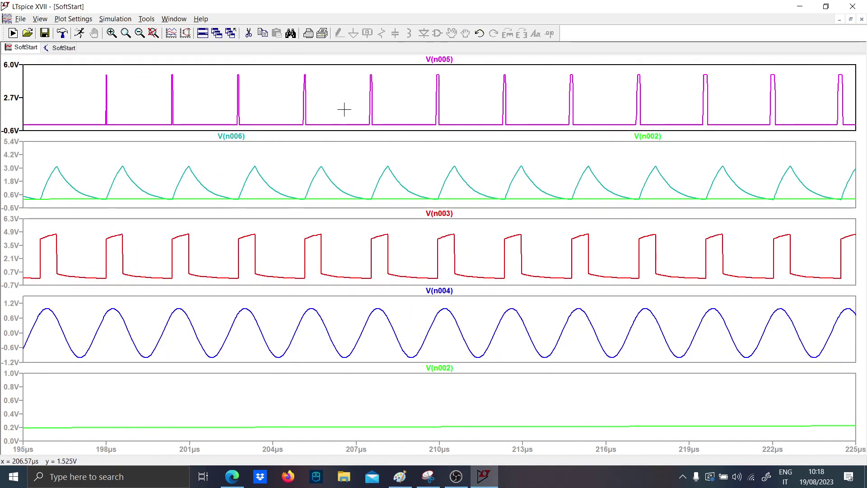
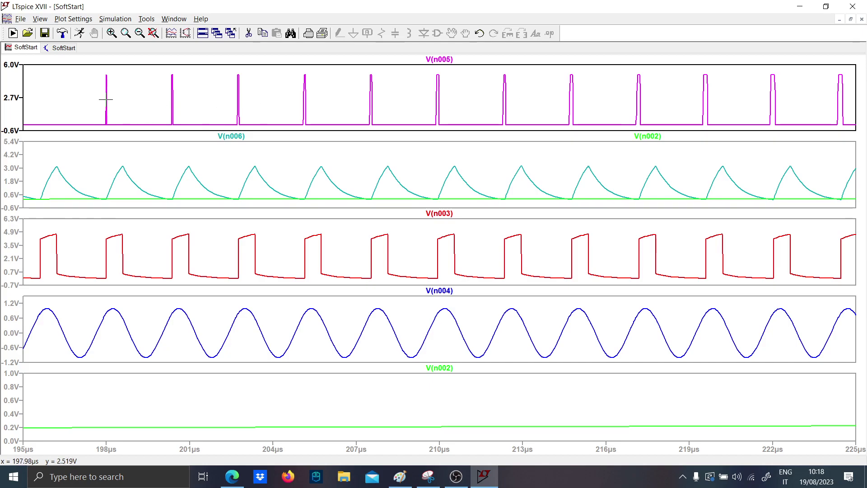
{"action": "right_click", "coordinate": [186, 96]}
{"action": "left_click", "coordinate": [203, 103]}
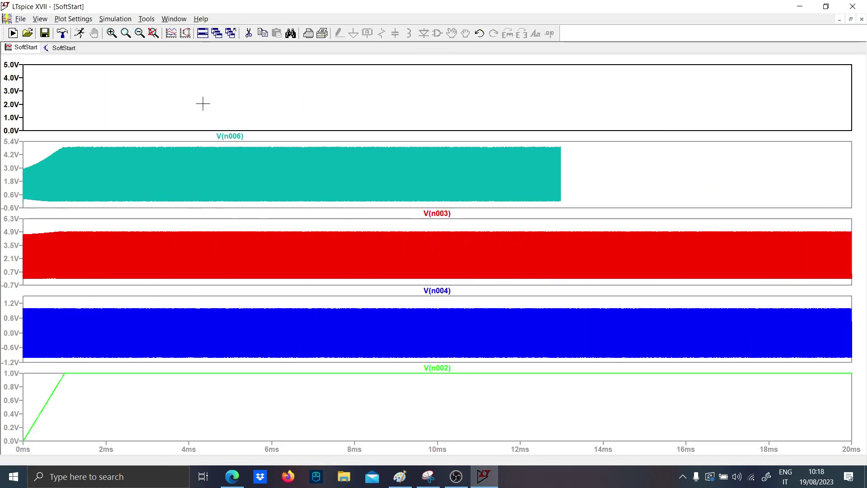
- Return to the schematic and place a voltage source above and to the right of E1, with its negative terminal grounded
{"action": "left_click", "coordinate": [64, 48]}
{"action": "scroll", "coordinate": [544, 296], "scroll_direction": "up", "scroll_amount": 1}
{"action": "scroll", "coordinate": [543, 296], "scroll_direction": "down", "scroll_amount": 3}
{"action": "scroll", "coordinate": [517, 254], "scroll_direction": "up", "scroll_amount": 1}
{"action": "scroll", "coordinate": [517, 253], "scroll_direction": "up", "scroll_amount": 2}
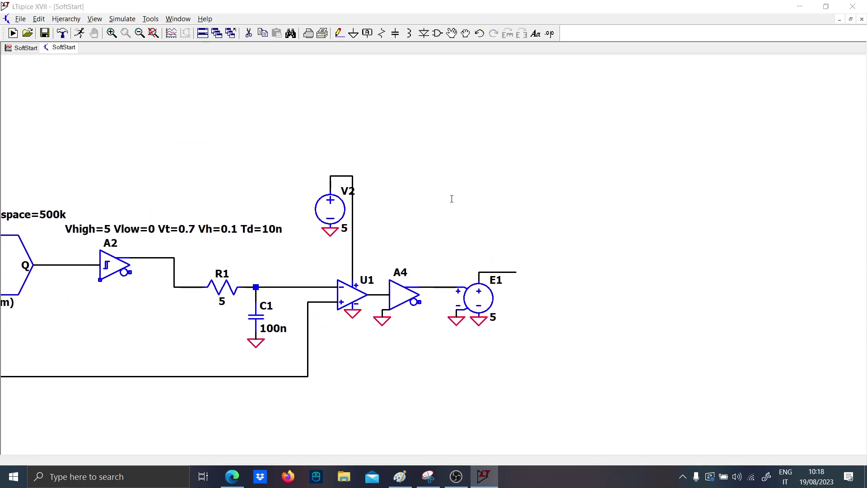
{"action": "key", "text": "F2"}
{"action": "key", "text": "Escape"}
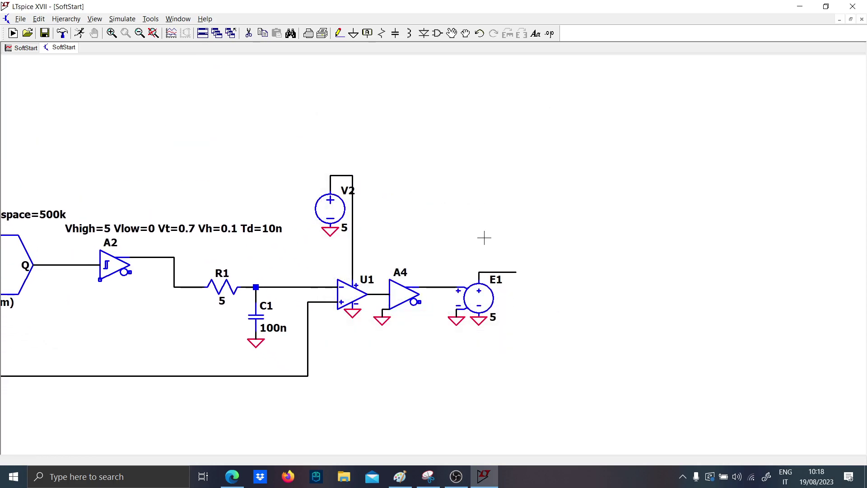
{"action": "scroll", "coordinate": [484, 231], "scroll_direction": "down", "scroll_amount": 3}
{"action": "scroll", "coordinate": [550, 252], "scroll_direction": "up", "scroll_amount": 3}
{"action": "key", "text": "v"}
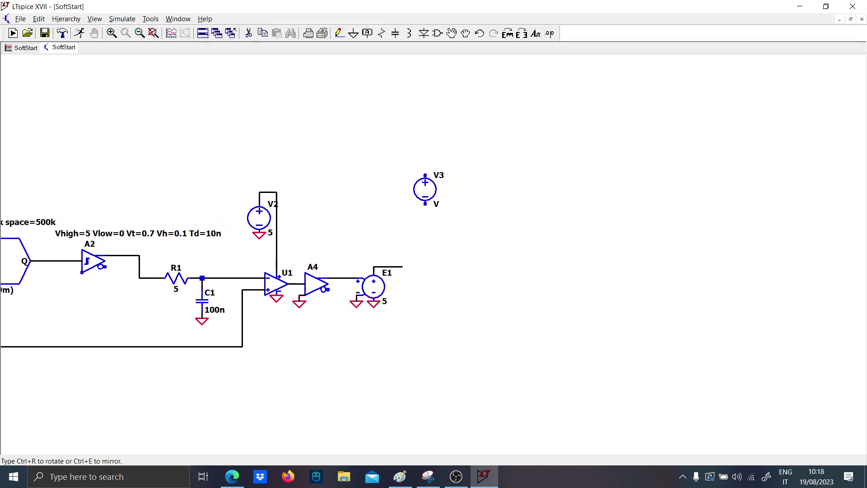
{"action": "left_click", "coordinate": [420, 199]}
{"action": "scroll", "coordinate": [420, 198], "scroll_direction": "up", "scroll_amount": 1}
{"action": "key", "text": "g"}
{"action": "left_click", "coordinate": [419, 215]}
- Draw a wire up and to the right from V3's positive terminal and set the source's value to 100
{"action": "key", "text": "F3"}
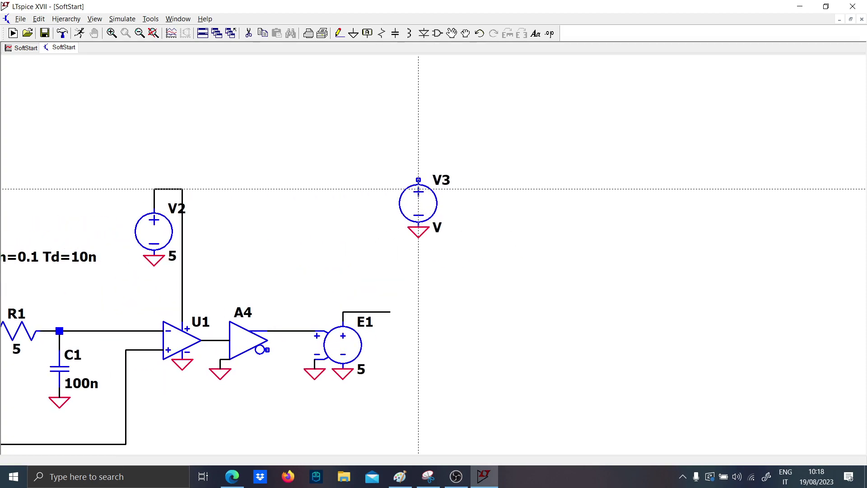
{"action": "left_click", "coordinate": [418, 179]}
{"action": "left_click", "coordinate": [493, 153]}
{"action": "right_click", "coordinate": [490, 192]}
{"action": "scroll", "coordinate": [449, 226], "scroll_direction": "up", "scroll_amount": 1}
{"action": "scroll", "coordinate": [451, 230], "scroll_direction": "down", "scroll_amount": 1}
{"action": "right_click", "coordinate": [451, 229]}
{"action": "key", "text": "Escape"}
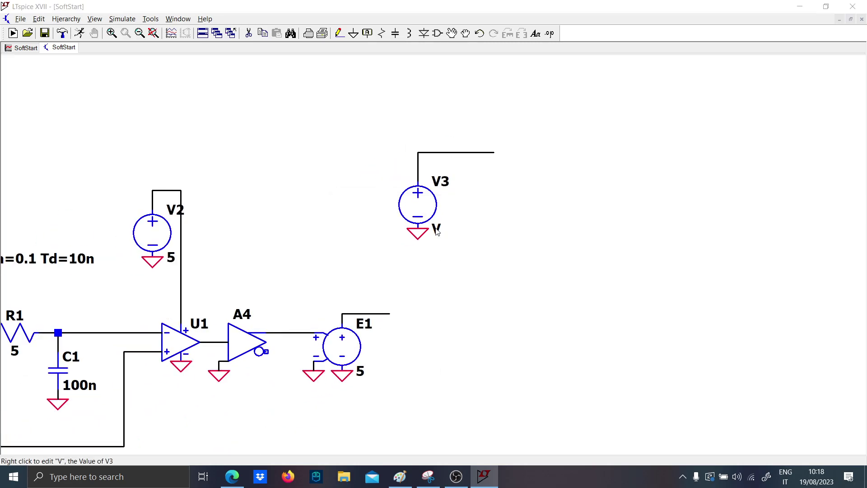
{"action": "right_click", "coordinate": [434, 228]}
{"action": "type", "text": "100"}
{"action": "key", "text": "Return"}
- Extend V3's wire to the right and down, and place an NMOS transistor with its drain at the wire's end
{"action": "key", "text": "F3"}
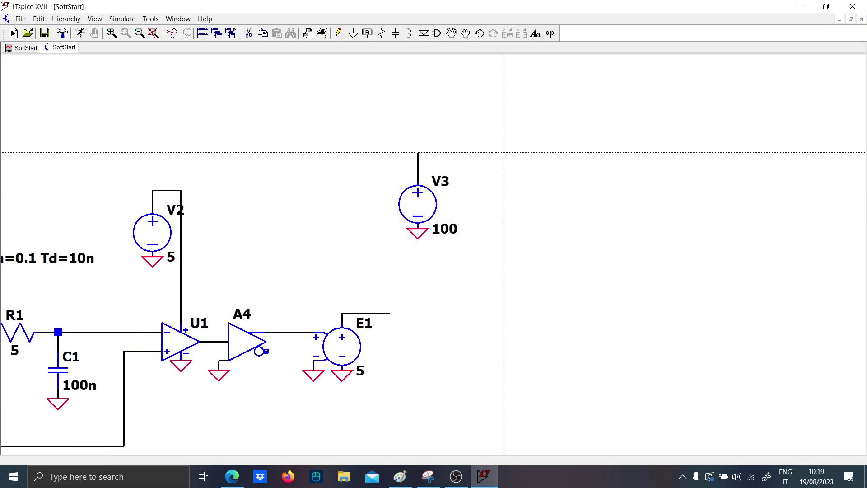
{"action": "key", "text": "F2"}
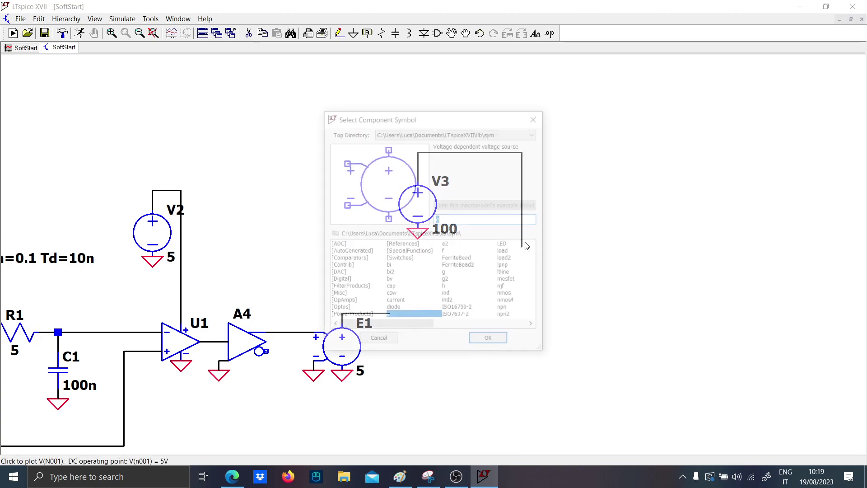
{"action": "type", "text": "nmos"}
{"action": "key", "text": "Return"}
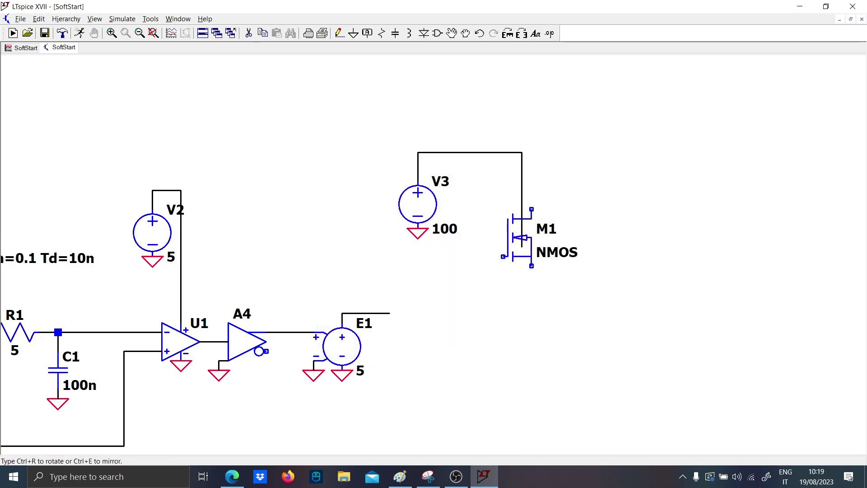
{"action": "left_click", "coordinate": [522, 312]}
- Draw a wire straight down from the source terminal of the NMOS transistor
{"action": "key", "text": "F3"}
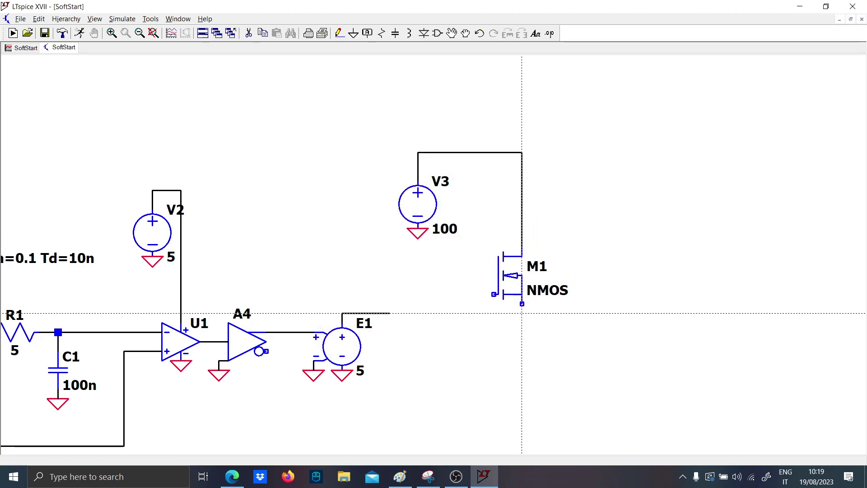
{"action": "left_click", "coordinate": [522, 303]}
{"action": "left_click", "coordinate": [522, 398]}
{"action": "right_click", "coordinate": [522, 398]}
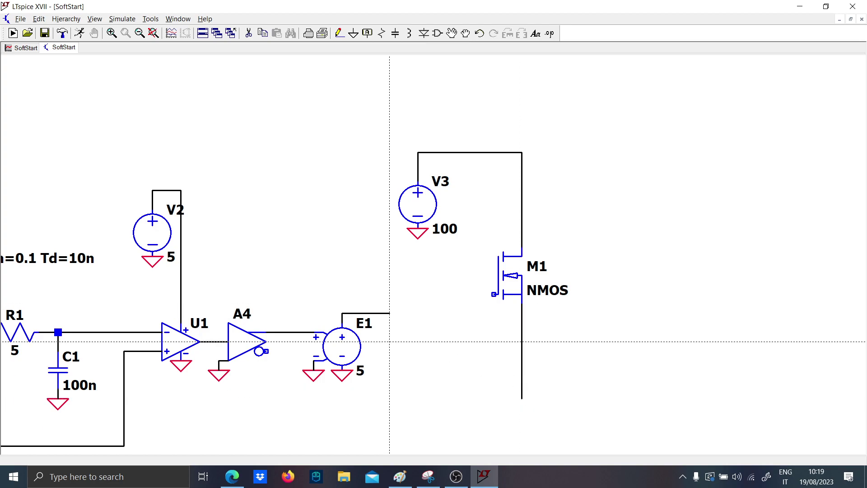
{"action": "key", "text": "Escape"}
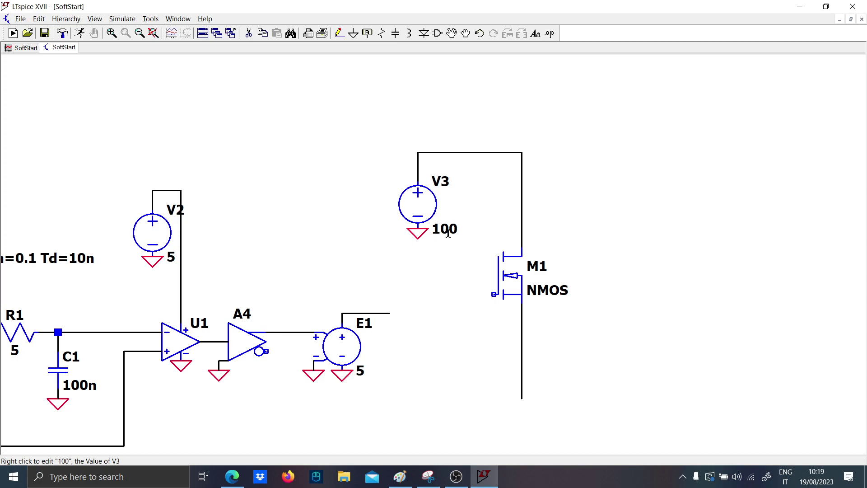
- Move V3 with its ground higher up and realign its wire to the NMOS drain into a square corner
{"action": "left_click", "coordinate": [427, 114]}
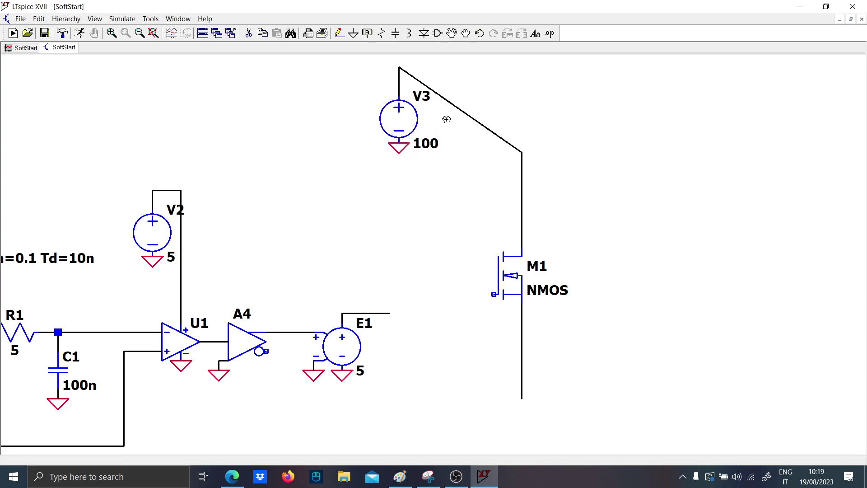
{"action": "left_click", "coordinate": [510, 130]}
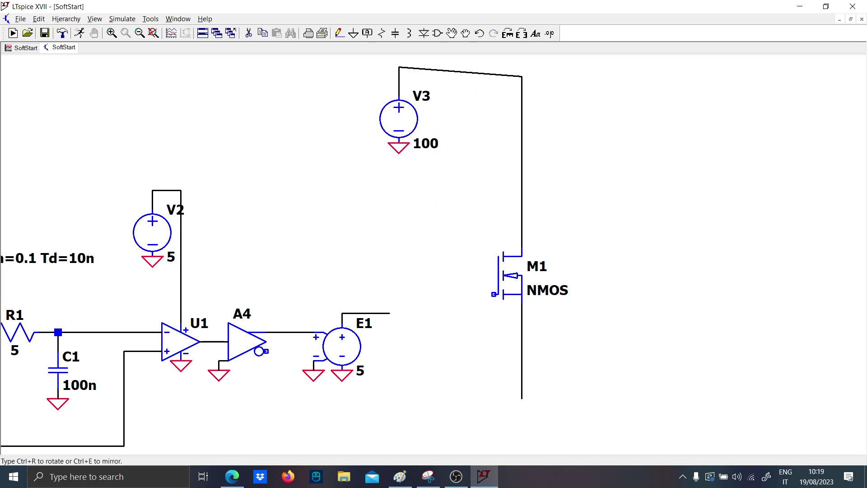
{"action": "left_click", "coordinate": [517, 71]}
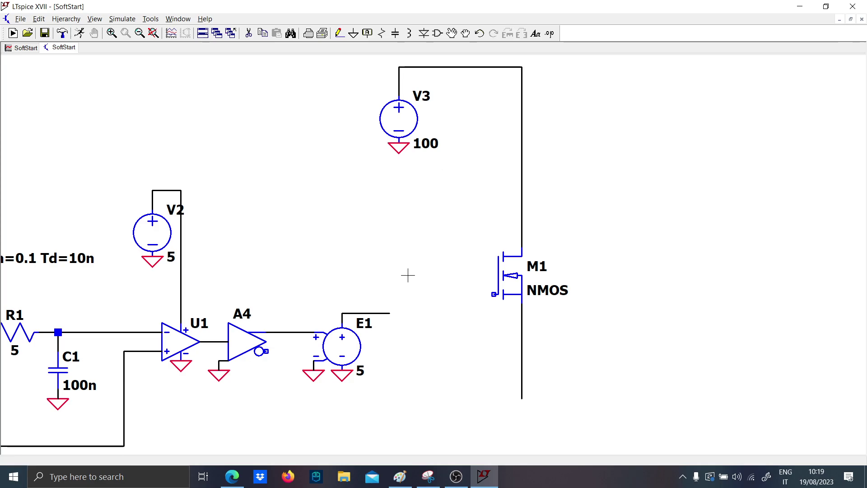
- Set the gain of voltage-controlled source E1 to 15
{"action": "right_click", "coordinate": [360, 377]}
{"action": "type", "text": "15"}
{"action": "key", "text": "Return"}
{"action": "key", "text": "F2"}
{"action": "type", "text": "npn"}
{"action": "key", "text": "Return"}
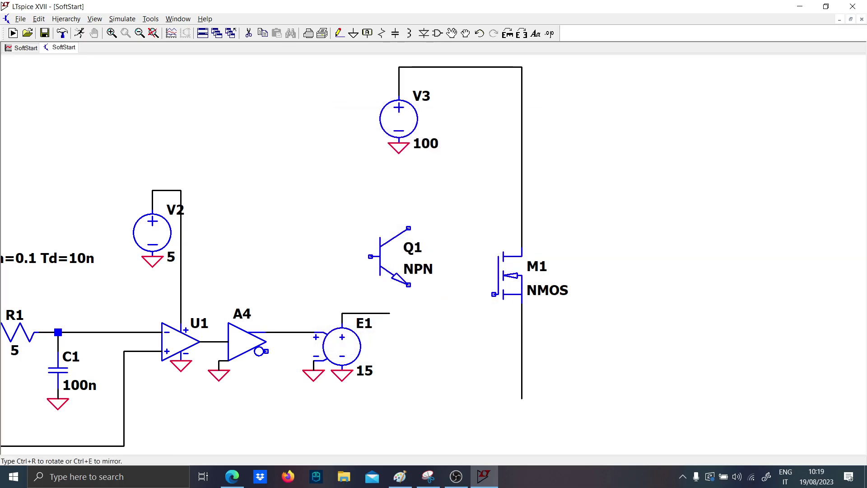
{"action": "key", "text": "Escape"}
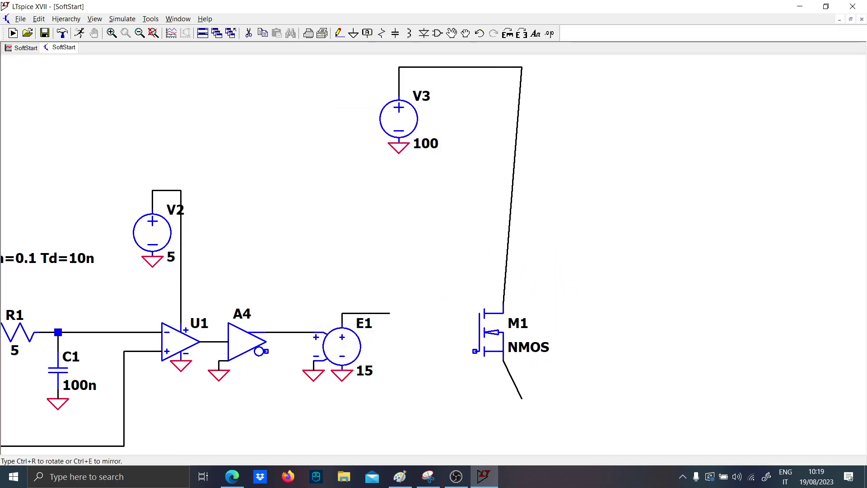
- Drop the NMOS so its drain and source line up with V3's vertical wire, and place an NPN transistor right of E1
{"action": "left_click", "coordinate": [527, 359]}
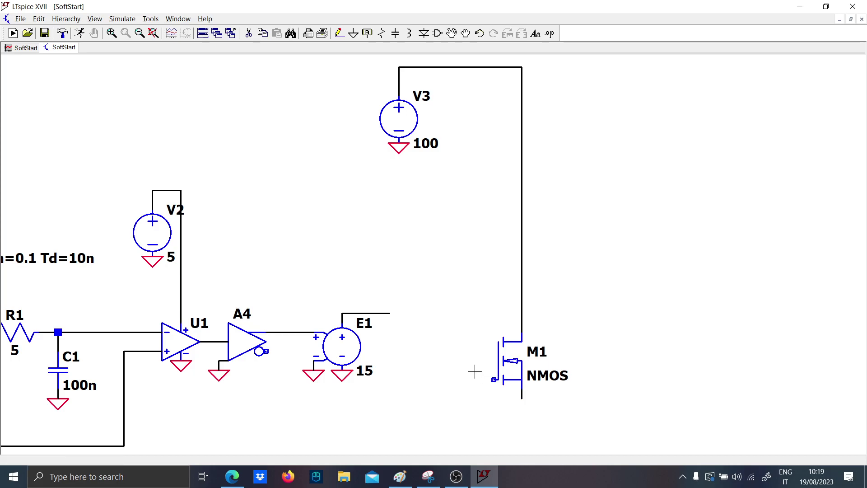
{"action": "key", "text": "F2"}
{"action": "type", "text": "p"}
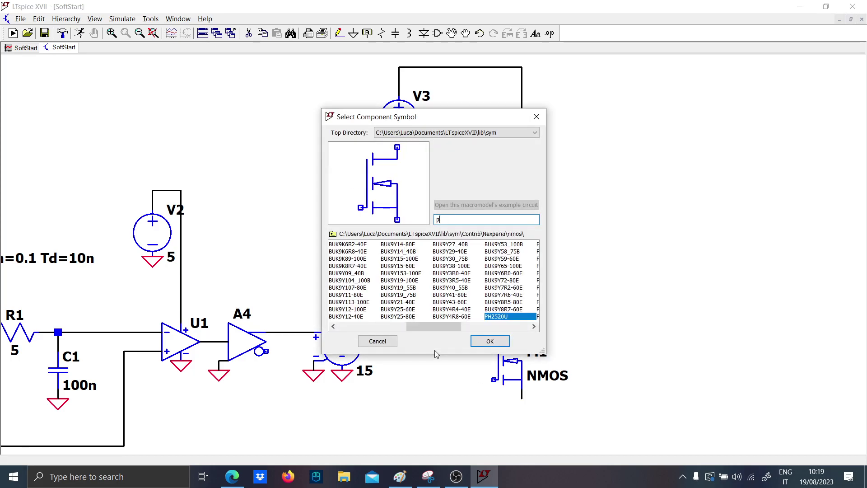
{"action": "key", "text": "BackSpace"}
{"action": "key", "text": "Return"}
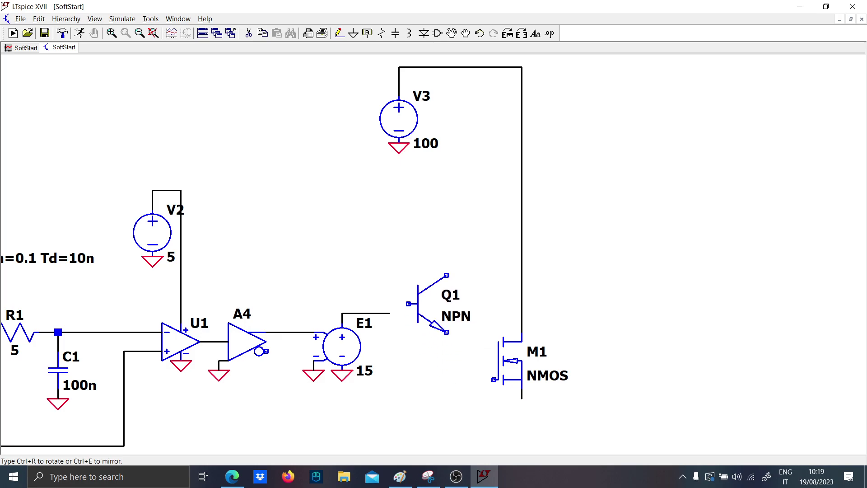
{"action": "left_click", "coordinate": [427, 285]}
{"action": "key", "text": "Escape"}
- Place a PNP transistor directly below the NPN transistor Q1
{"action": "key", "text": "F2"}
{"action": "type", "text": "pnp"}
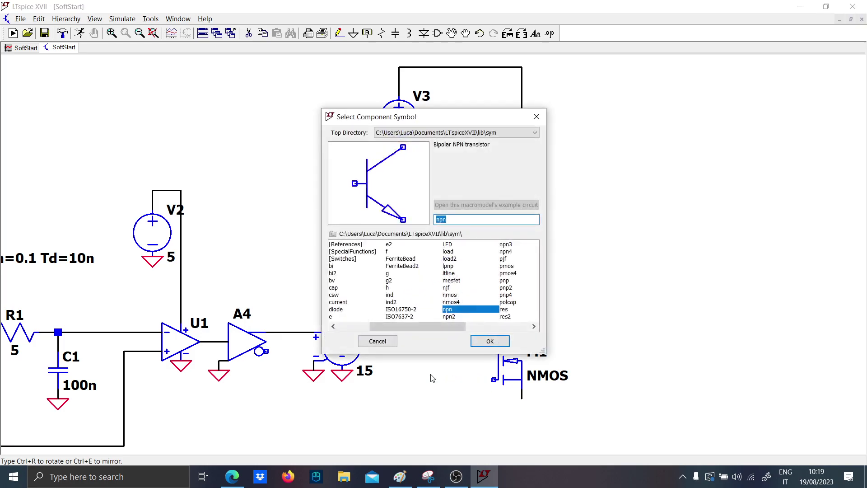
{"action": "key", "text": "Return"}
{"action": "left_click", "coordinate": [408, 360]}
- Wire Q1's emitter down to the upper terminal of Q2 and join the bases of both transistors
{"action": "key", "text": "F3"}
{"action": "left_click", "coordinate": [446, 360]}
{"action": "left_click", "coordinate": [446, 312]}
{"action": "left_click", "coordinate": [408, 389]}
{"action": "left_click", "coordinate": [408, 284]}
- Draw a wire from Q1's collector upward, across to above E1, and a short way down
{"action": "left_click", "coordinate": [446, 256]}
{"action": "left_click", "coordinate": [445, 209]}
{"action": "left_click", "coordinate": [332, 209]}
{"action": "left_click", "coordinate": [332, 228]}
- Place a grounded voltage source at the end of Q1's collector wire and set its value to 15
{"action": "key", "text": "v"}
{"action": "key", "text": "Escape"}
{"action": "left_click", "coordinate": [332, 247]}
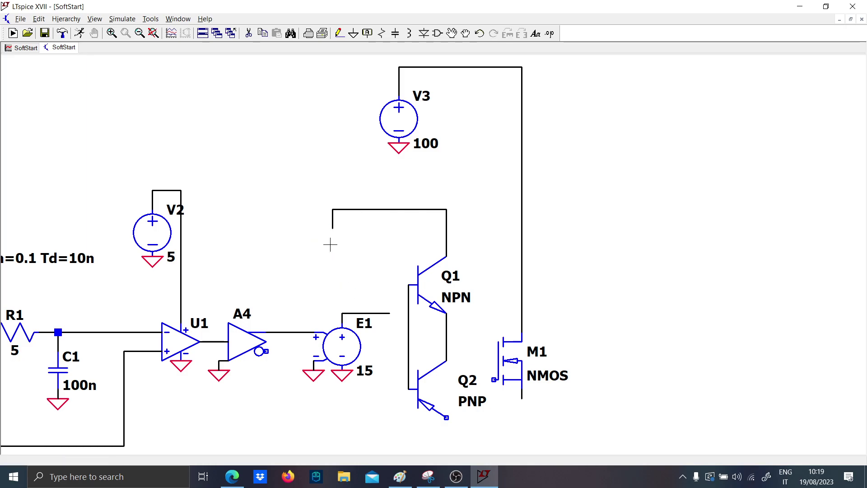
{"action": "key", "text": "ctrl+z"}
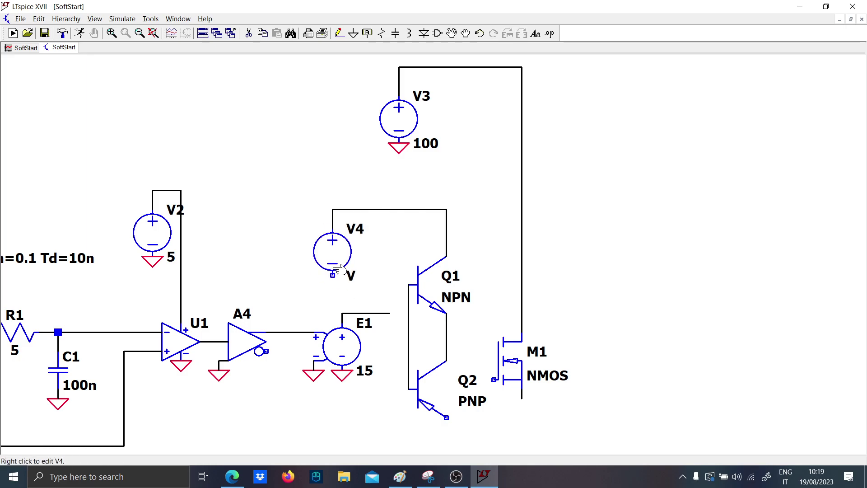
{"action": "right_click", "coordinate": [351, 275]}
{"action": "type", "text": "15"}
{"action": "key", "text": "Return"}
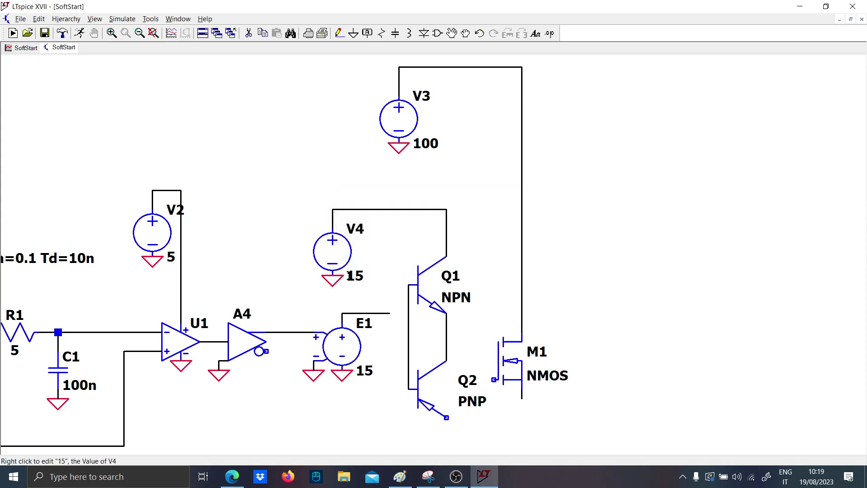
- Assign the 2N2222 model to transistor Q1 and the 2N2907 model to transistor Q2
{"action": "right_click", "coordinate": [422, 289]}
{"action": "left_click", "coordinate": [451, 213]}
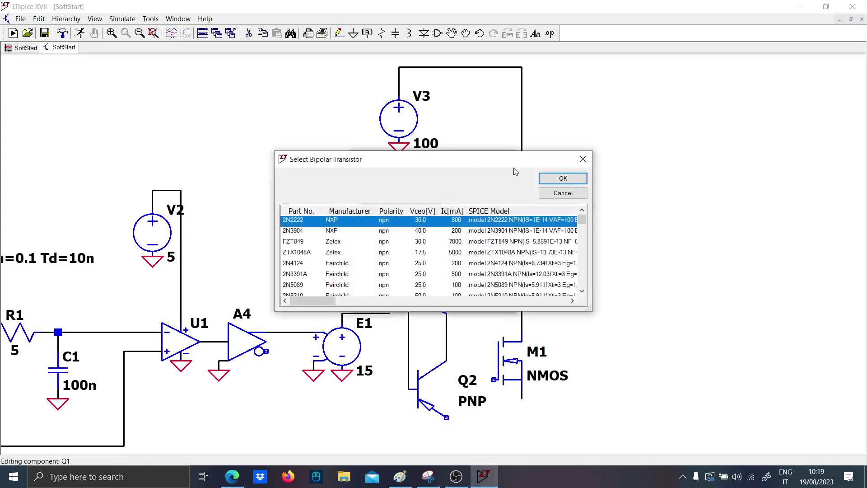
{"action": "left_click", "coordinate": [561, 179]}
{"action": "left_click_drag", "start_coordinate": [464, 434], "coordinate": [459, 392]}
{"action": "right_click", "coordinate": [422, 352]}
{"action": "left_click", "coordinate": [471, 215]}
{"action": "left_click", "coordinate": [558, 179]}
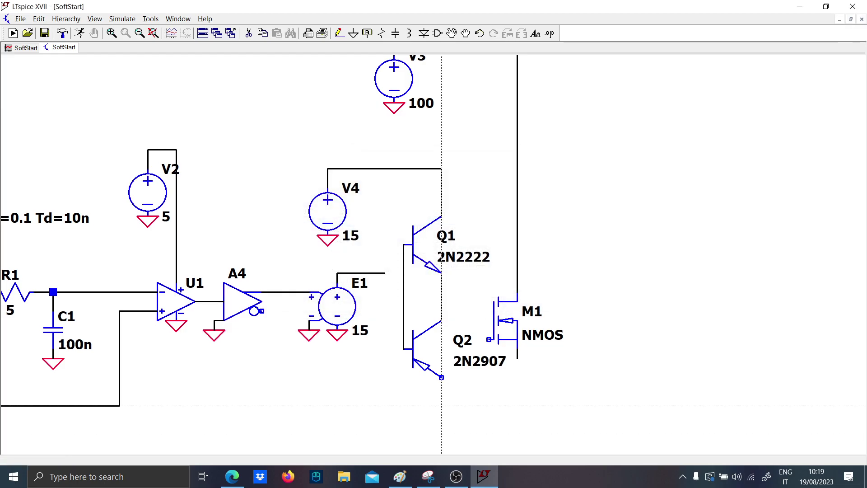
- Extend a wire down from Q2's lower terminal and end it with a ground symbol
{"action": "left_click", "coordinate": [441, 377]}
{"action": "left_click", "coordinate": [441, 425]}
{"action": "key", "text": "g"}
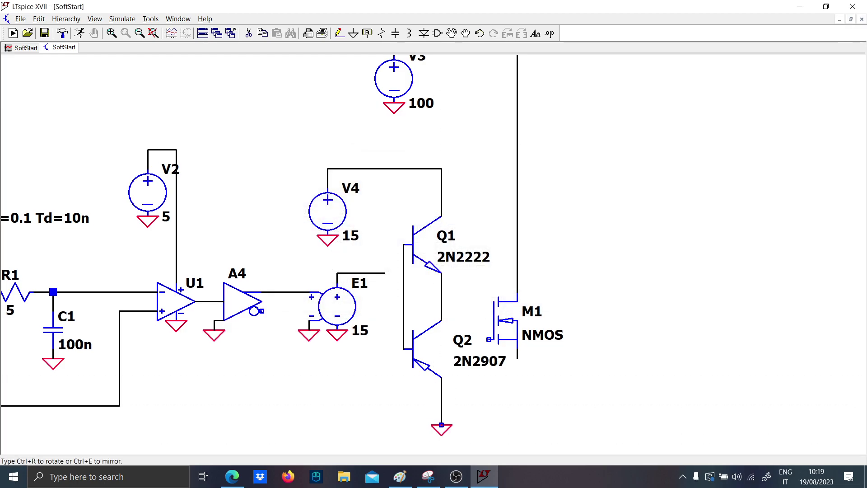
{"action": "left_click", "coordinate": [441, 429]}
- Insert a voltage source between Q2 and its ground and set its value to -15
{"action": "scroll", "coordinate": [451, 406], "scroll_direction": "down", "scroll_amount": 2}
{"action": "left_click", "coordinate": [435, 397]}
{"action": "key", "text": "v"}
{"action": "left_click", "coordinate": [428, 361]}
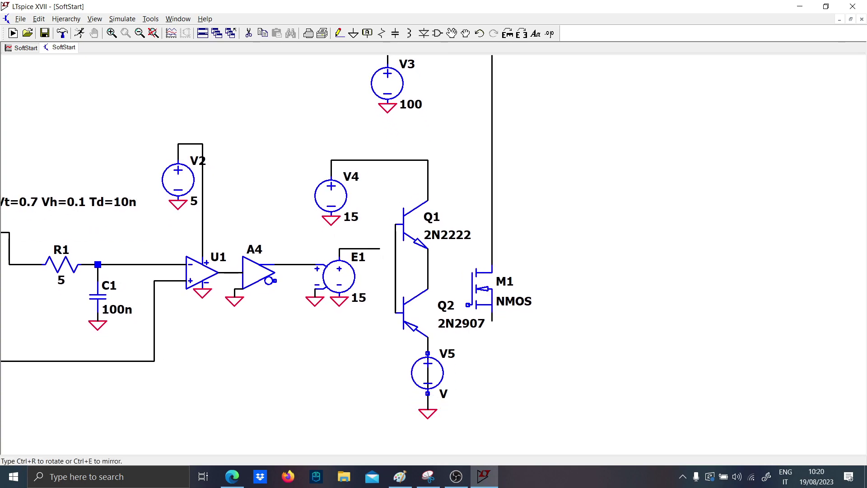
{"action": "right_click", "coordinate": [440, 391]}
{"action": "type", "text": "-15"}
{"action": "key", "text": "Return"}
- Wire E1's output to the joined bases of Q1 and Q2
{"action": "key", "text": "F3"}
{"action": "left_click", "coordinate": [380, 248]}
{"action": "left_click", "coordinate": [395, 248]}
{"action": "key", "text": "Escape"}
- Insert an inductor in the vertical wire between V3 and M1's drain
{"action": "left_click_drag", "start_coordinate": [483, 188], "coordinate": [474, 223]}
{"action": "key", "text": "l"}
{"action": "left_click", "coordinate": [491, 221]}
{"action": "right_click", "coordinate": [492, 221]}
{"action": "key", "text": "Escape"}
- Set the value of voltage source V3 to 50
{"action": "right_click", "coordinate": [403, 150]}
{"action": "type", "text": "50"}
{"action": "key", "text": "Return"}
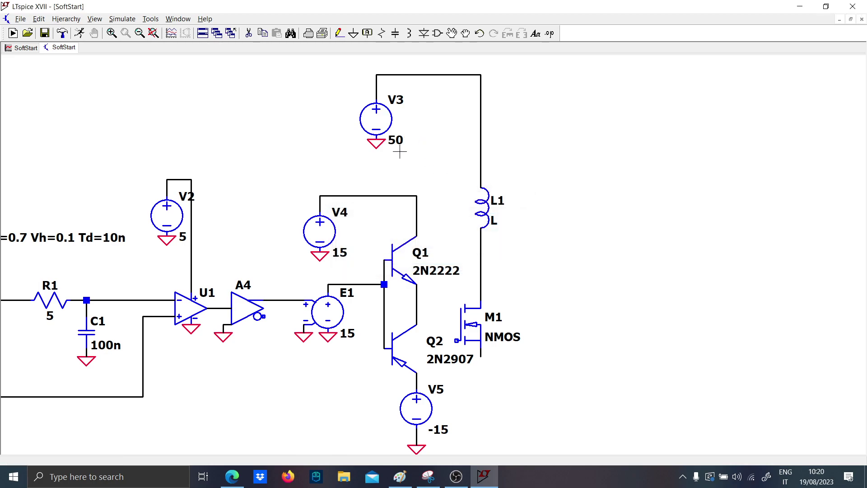
- Set V3's value to 20 and inductor L1's value to 4.7µ
{"action": "right_click", "coordinate": [395, 141]}
{"action": "type", "text": "20"}
{"action": "key", "text": "Return"}
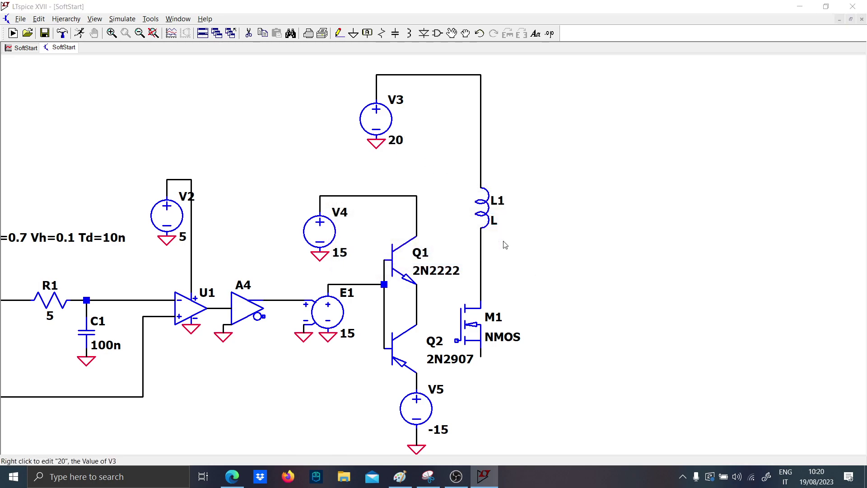
{"action": "right_click", "coordinate": [497, 226]}
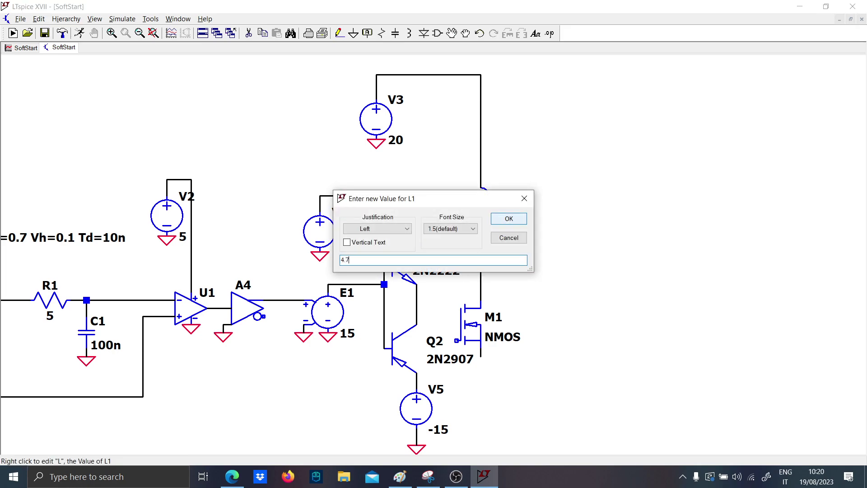
{"action": "key", "text": "Return"}
- Add a capacitor from V3's upper supply wire to ground and set its value to 10u
{"action": "key", "text": "F3"}
{"action": "left_click", "coordinate": [440, 75]}
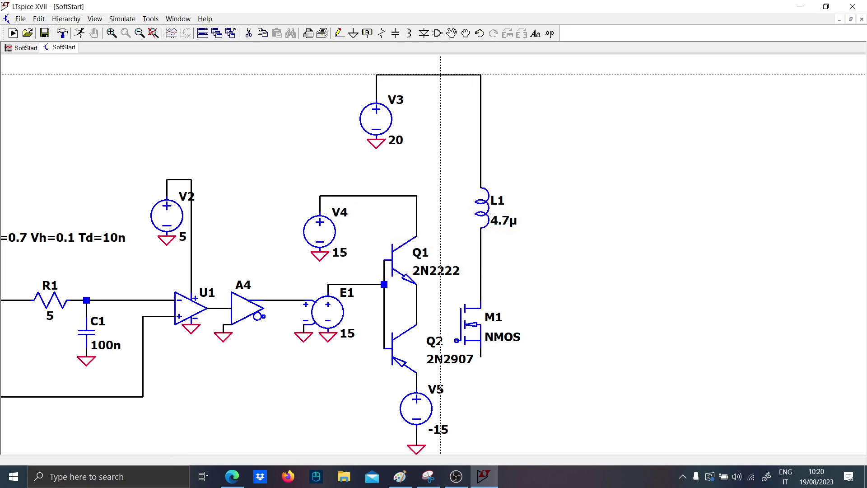
{"action": "left_click", "coordinate": [448, 139]}
{"action": "key", "text": "g"}
{"action": "left_click", "coordinate": [440, 139]}
{"action": "key", "text": "Escape"}
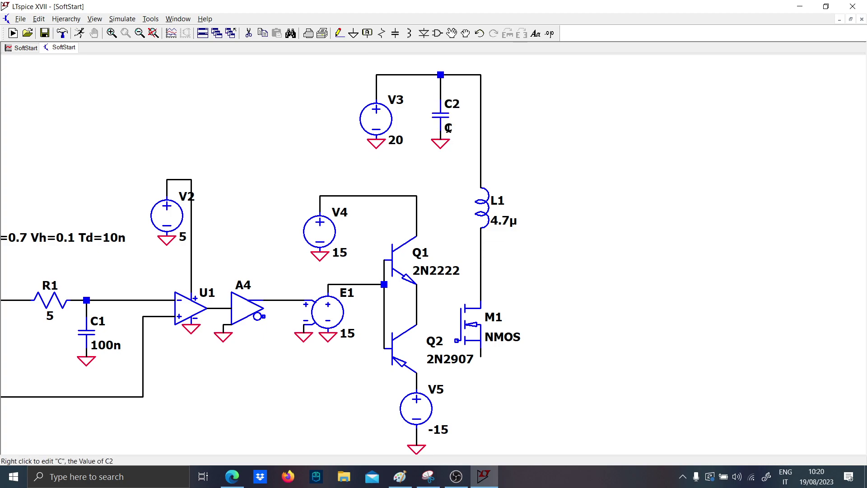
{"action": "right_click", "coordinate": [451, 133]}
{"action": "type", "text": "10u"}
{"action": "key", "text": "Return"}
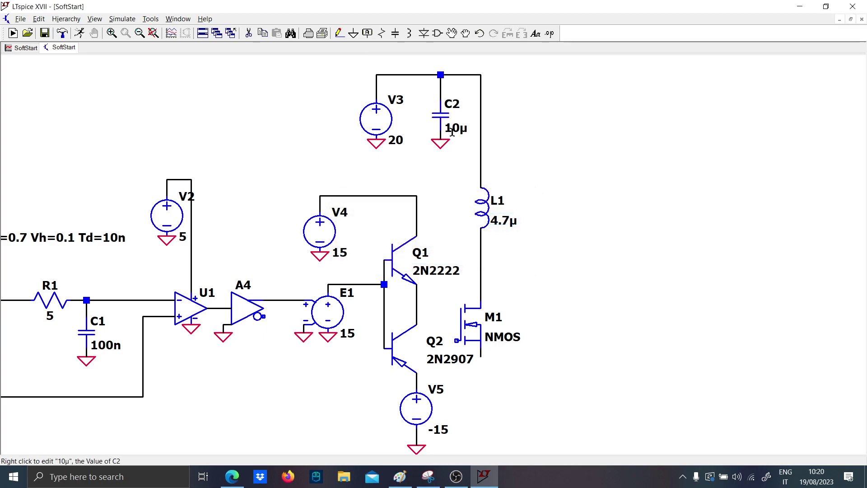
- Wire the junction between Q1 and Q2 to M1's gate and assign the Si7336ADP model to M1
{"action": "left_click", "coordinate": [416, 316]}
{"action": "left_click", "coordinate": [457, 317]}
{"action": "key", "text": "Escape"}
{"action": "right_click", "coordinate": [464, 334]}
{"action": "left_click", "coordinate": [433, 203]}
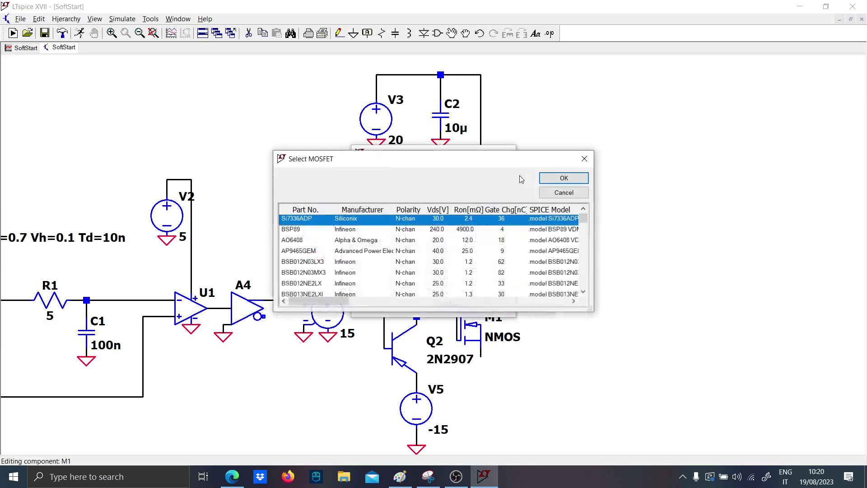
{"action": "left_click", "coordinate": [561, 176]}
- Ground M1's source and run an output wire from the drain node across and down to another ground
{"action": "key", "text": "t"}
{"action": "key", "text": "Escape"}
{"action": "key", "text": "g"}
{"action": "left_click", "coordinate": [481, 357]}
{"action": "key", "text": "F3"}
{"action": "left_click", "coordinate": [481, 276]}
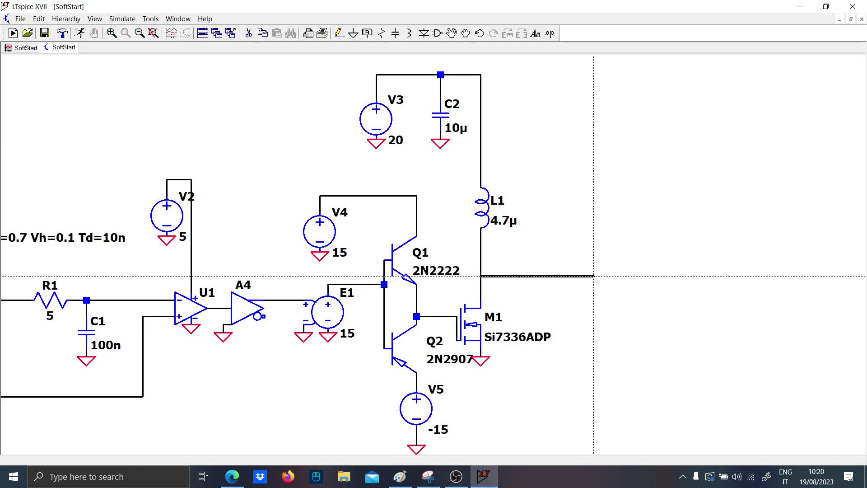
{"action": "left_click", "coordinate": [593, 357]}
{"action": "key", "text": "g"}
- Insert a diode in the horizontal output wire and a 100u capacitor in its vertical branch to ground
{"action": "key", "text": "d"}
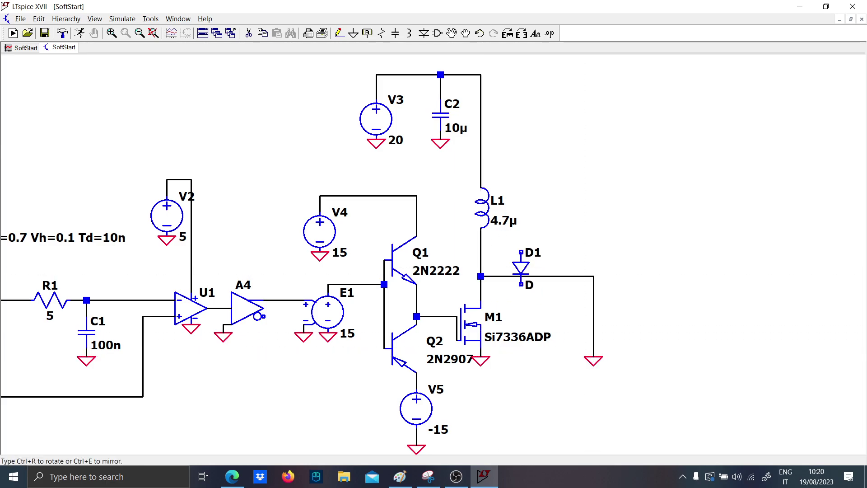
{"action": "key", "text": "c"}
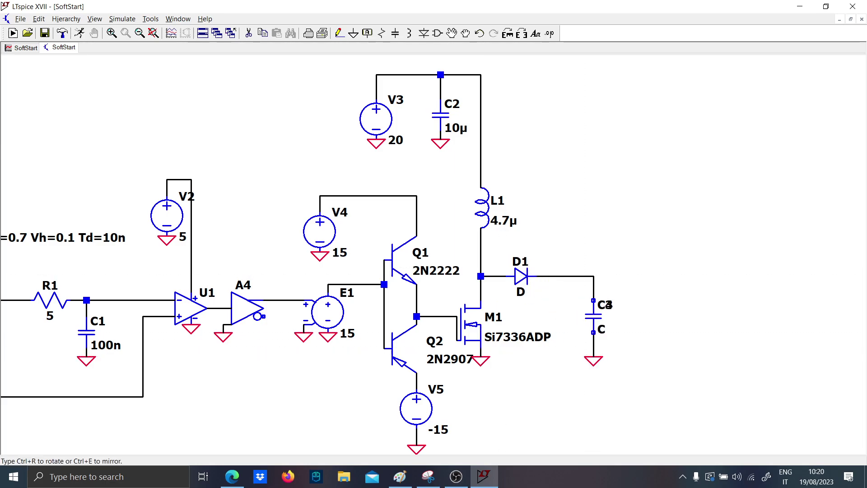
{"action": "left_click", "coordinate": [593, 300]}
{"action": "right_click", "coordinate": [605, 331]}
{"action": "type", "text": "100u"}
{"action": "key", "text": "Return"}
- Connect a grounded load resistor in parallel with C3 and set its value to 1
{"action": "key", "text": "F3"}
{"action": "left_click", "coordinate": [594, 276]}
{"action": "left_click", "coordinate": [657, 318]}
{"action": "key", "text": "r"}
{"action": "left_click", "coordinate": [658, 340]}
{"action": "right_click", "coordinate": [671, 347]}
{"action": "type", "text": "1"}
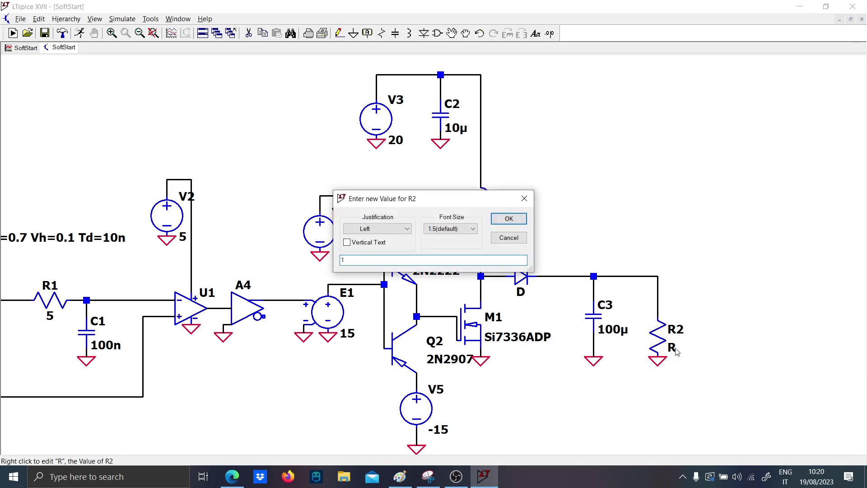
{"action": "key", "text": "Return"}
- Run the transient simulation of the completed circuit
{"action": "scroll", "coordinate": [542, 334], "scroll_direction": "down", "scroll_amount": 2}
{"action": "left_click_drag", "start_coordinate": [513, 380], "coordinate": [551, 379]}
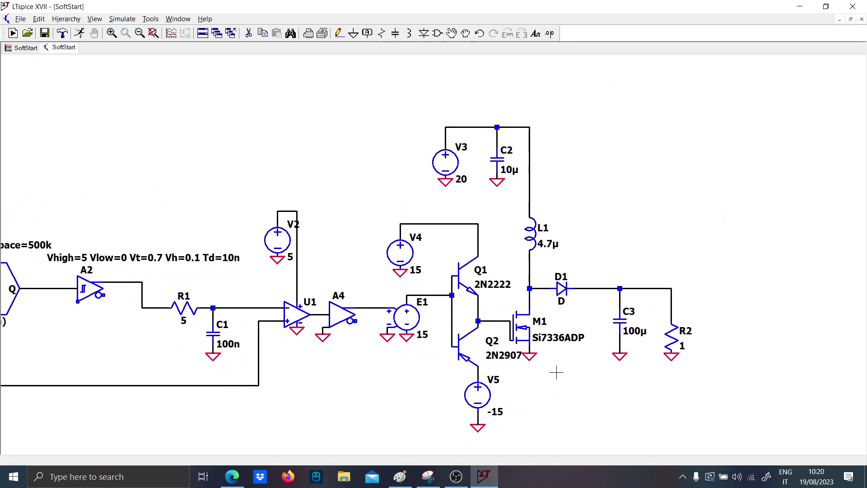
{"action": "scroll", "coordinate": [395, 172], "scroll_direction": "down", "scroll_amount": 2}
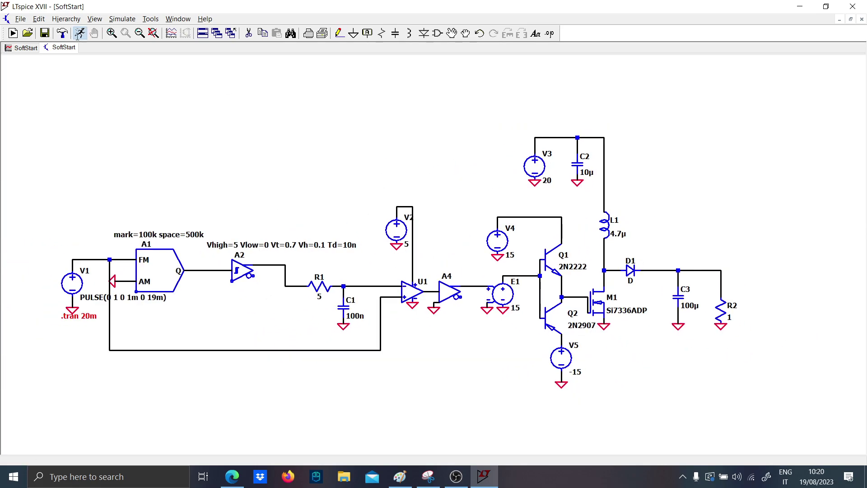
{"action": "left_click", "coordinate": [78, 38]}
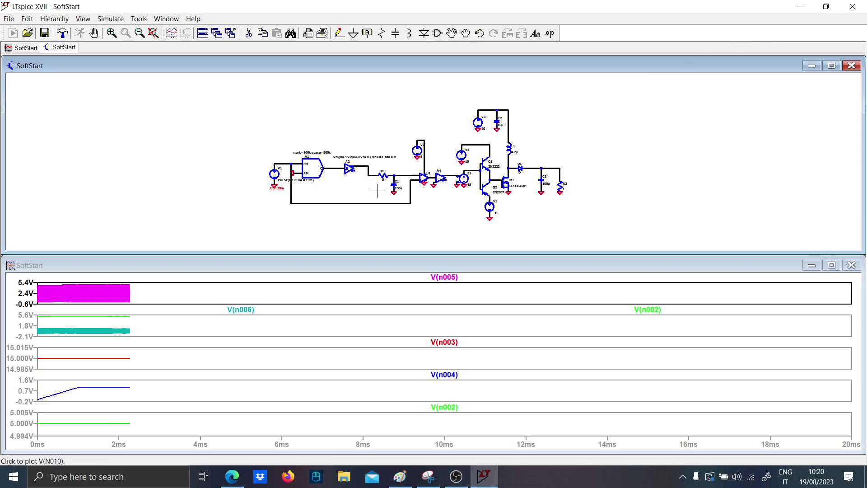
- Add a plot pane above the existing ones, plot the output voltage across R2 in it, and maximize the waveform window
{"action": "right_click", "coordinate": [354, 291]}
{"action": "left_click", "coordinate": [388, 346]}
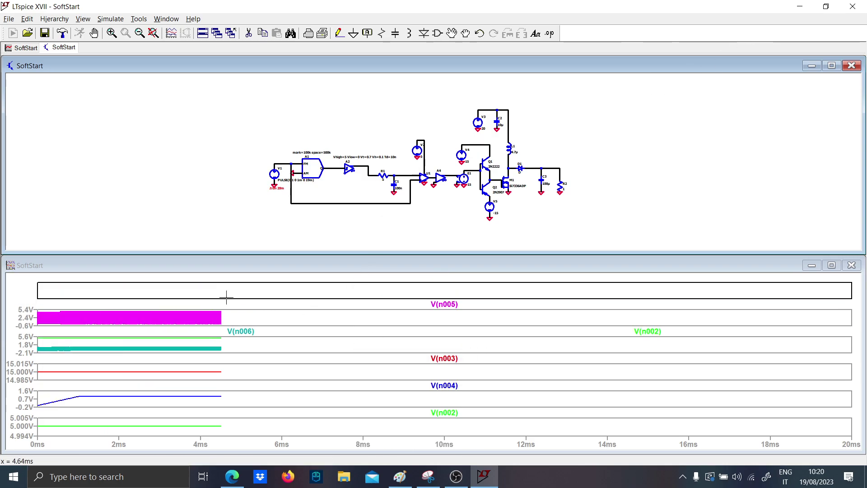
{"action": "scroll", "coordinate": [544, 170], "scroll_direction": "up", "scroll_amount": 3}
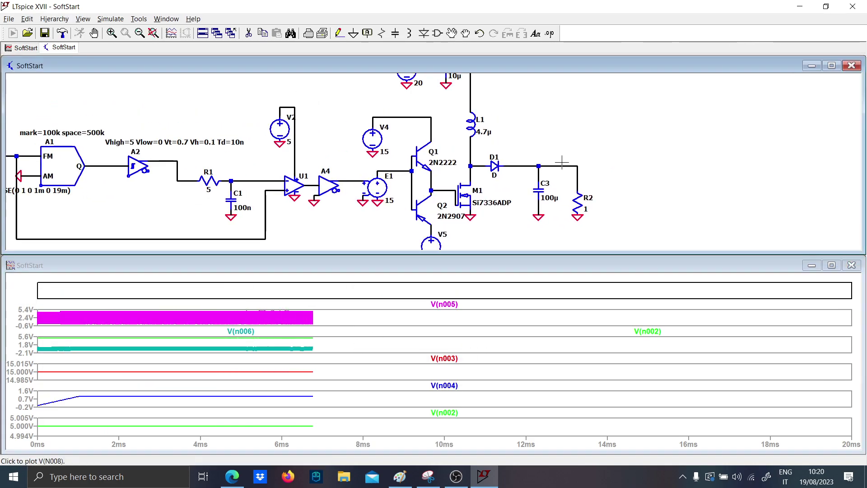
{"action": "left_click", "coordinate": [563, 162]}
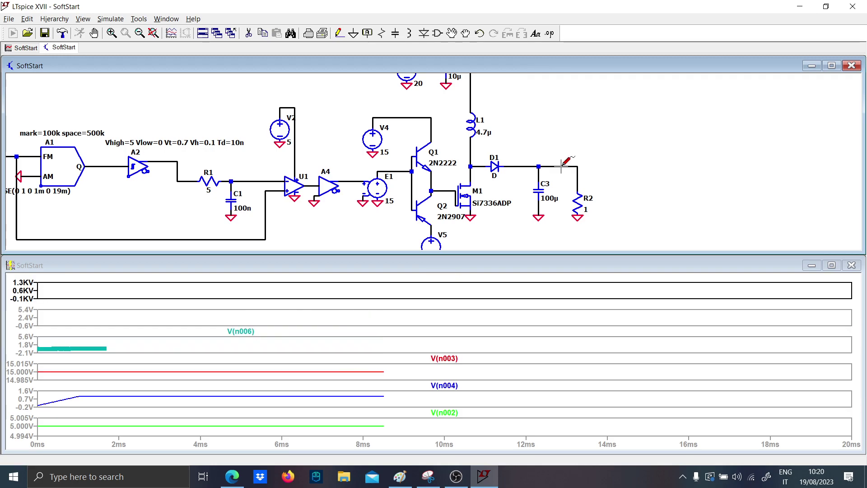
{"action": "left_click", "coordinate": [831, 266]}
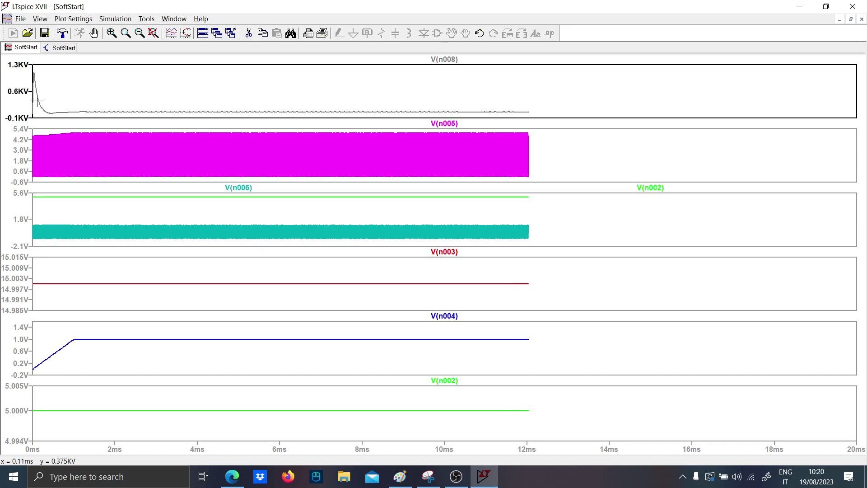
- Plot the current through diode D1 in the uppermost pane and examine its start-up portion
{"action": "left_click", "coordinate": [59, 48]}
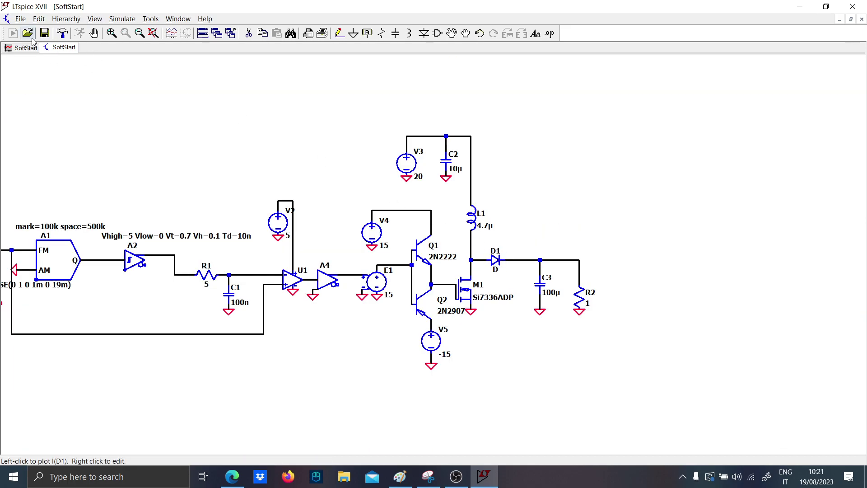
{"action": "left_click", "coordinate": [16, 48]}
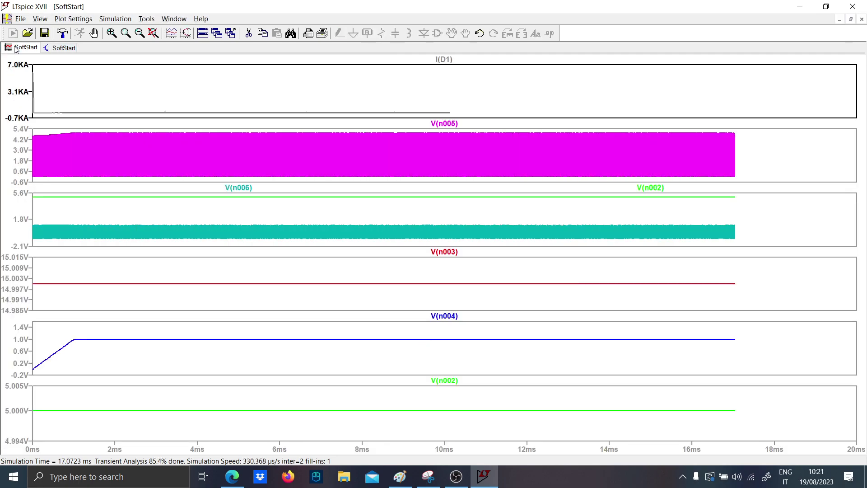
{"action": "left_click_drag", "start_coordinate": [42, 117], "coordinate": [33, 71]}
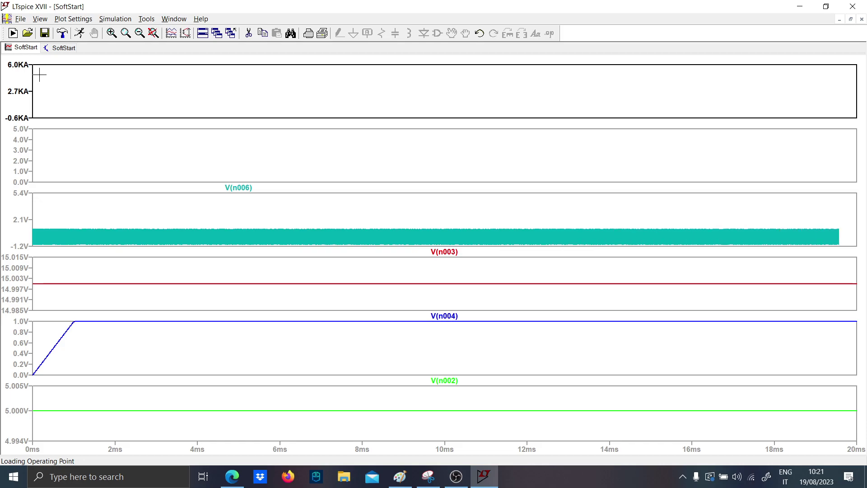
- Review the power stage around M1 in the schematic and zoom the waveforms to about 0.90–1.45 ms to examine D1's current pulses
{"action": "left_click", "coordinate": [60, 48]}
{"action": "scroll", "coordinate": [443, 307], "scroll_direction": "up", "scroll_amount": 5}
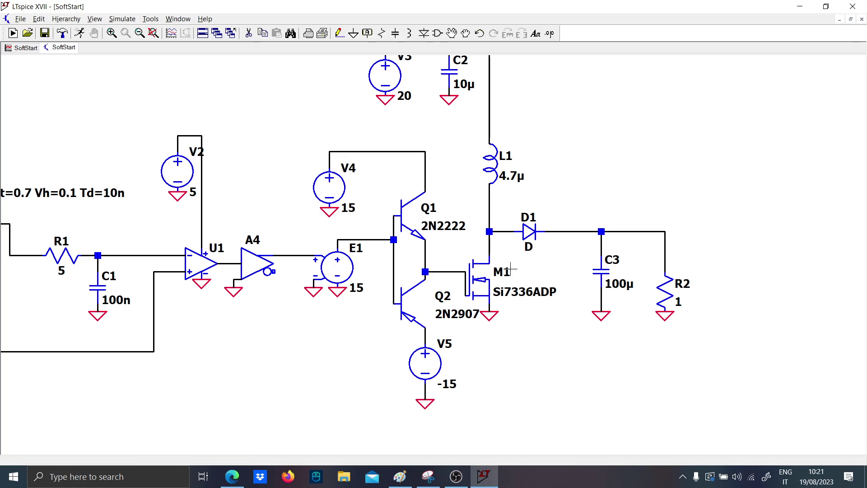
{"action": "left_click", "coordinate": [21, 48]}
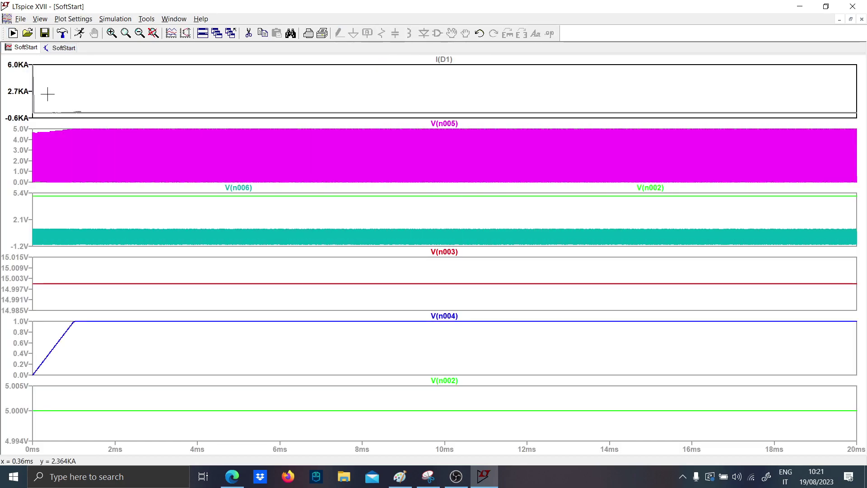
{"action": "left_click_drag", "start_coordinate": [71, 109], "coordinate": [92, 116]}
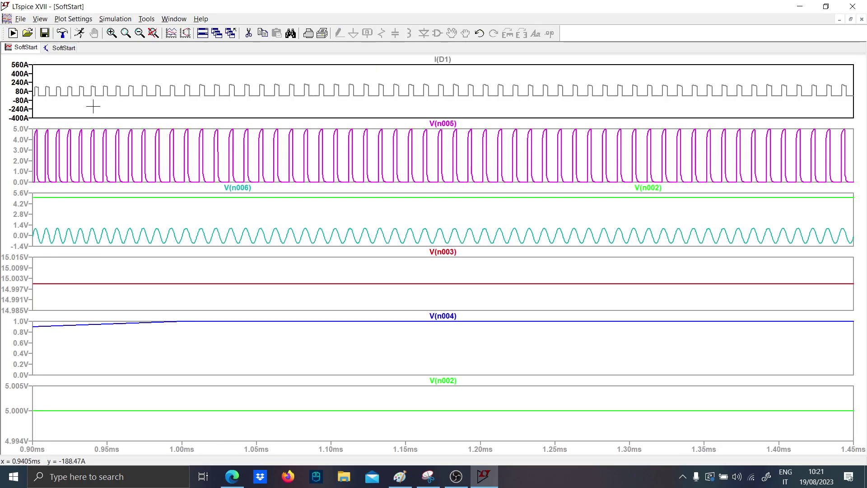
- Examine D1's individual current pulses between about 1.128 and 1.175 ms and return to the power stage in the schematic
{"action": "left_click_drag", "start_coordinate": [372, 107], "coordinate": [444, 72]}
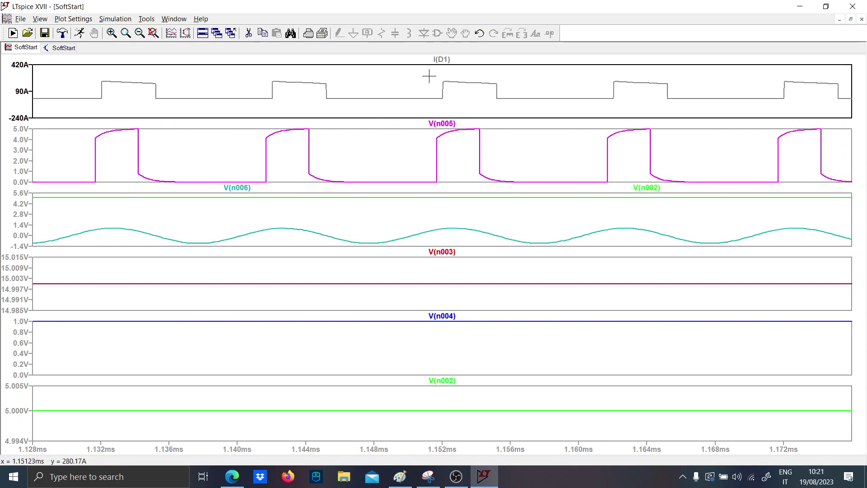
{"action": "left_click", "coordinate": [61, 48]}
{"action": "scroll", "coordinate": [408, 141], "scroll_direction": "up", "scroll_amount": 2}
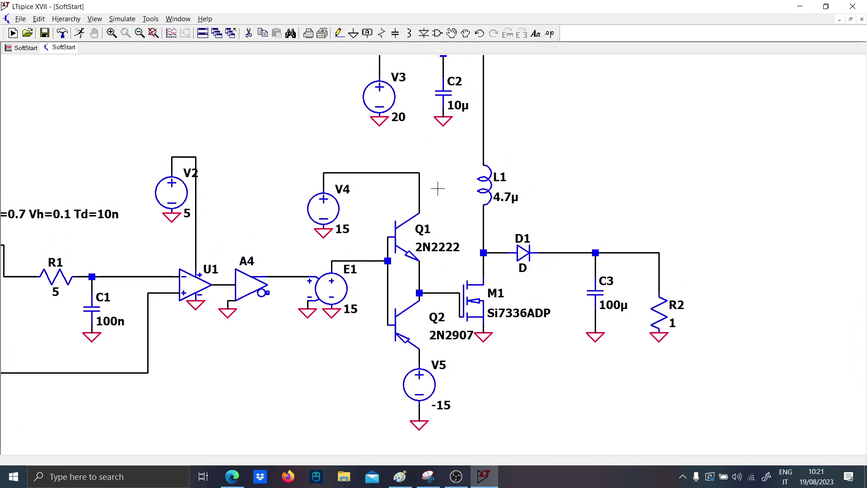
- Set inductor L1 to 10µ and output capacitor C3 to 50µ
{"action": "right_click", "coordinate": [508, 210]}
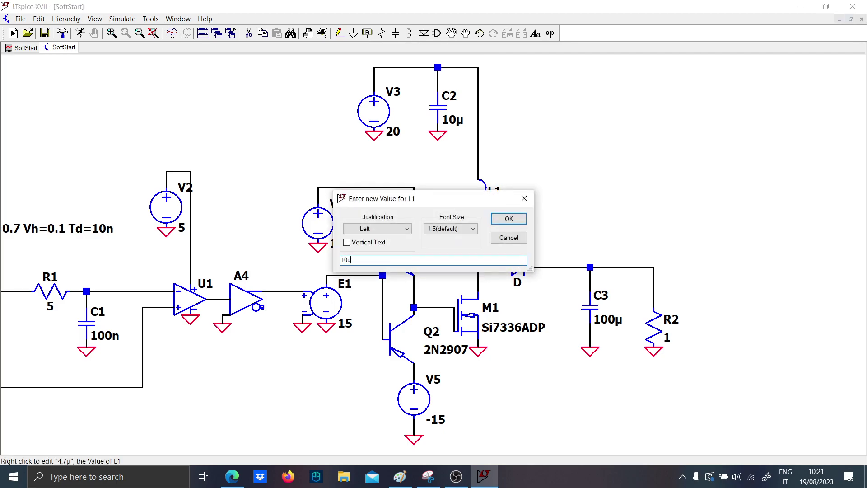
{"action": "key", "text": "Return"}
{"action": "right_click", "coordinate": [604, 321]}
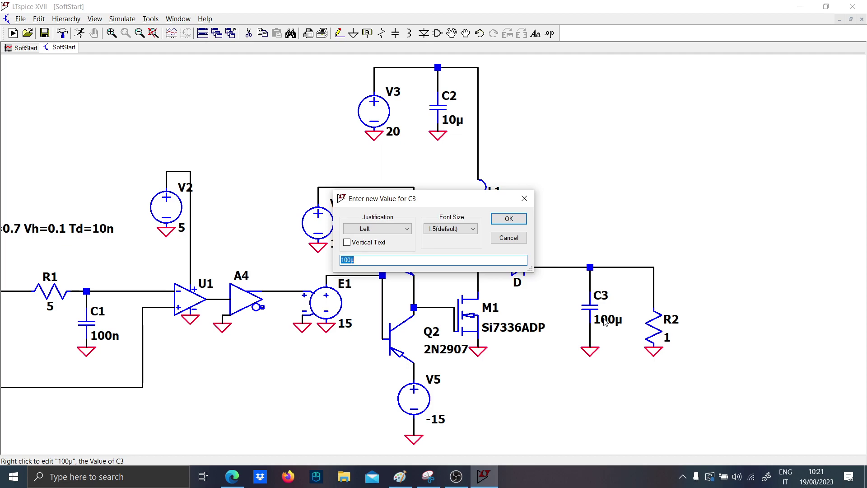
{"action": "key", "text": "Return"}
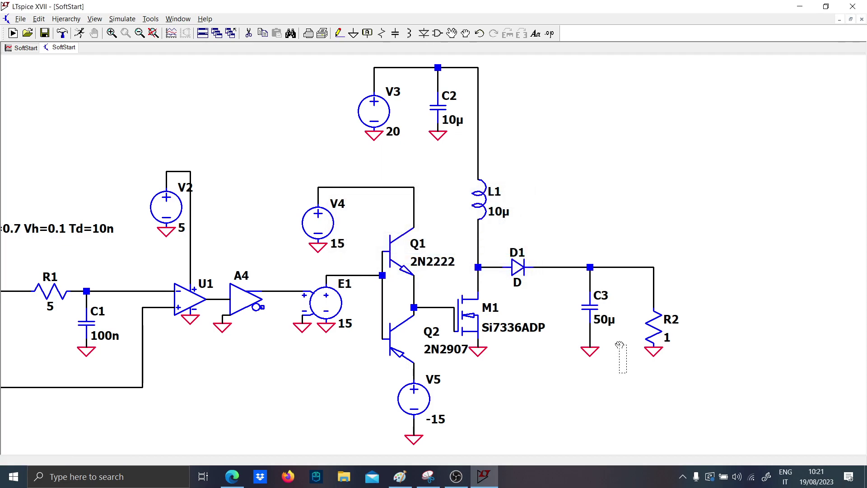
- Move C3 down and insert a 100m resistor in series above it
{"action": "left_click", "coordinate": [545, 309]}
{"action": "key", "text": "r"}
{"action": "left_click", "coordinate": [603, 305]}
{"action": "key", "text": "Escape"}
{"action": "right_click", "coordinate": [606, 308]}
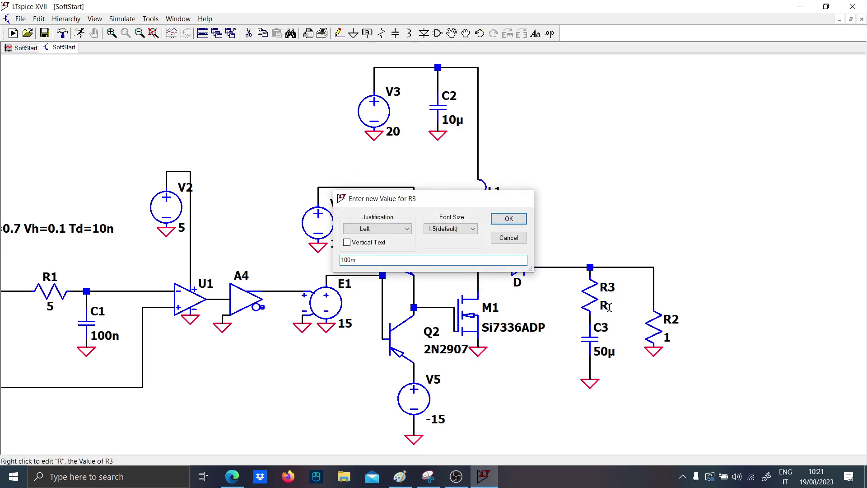
{"action": "key", "text": "Return"}
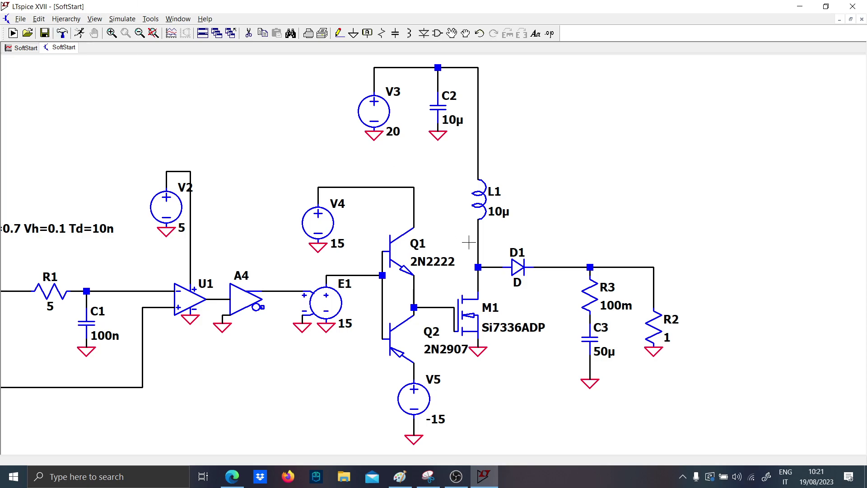
- Assign the 1N914 diode model to D1
{"action": "right_click", "coordinate": [517, 266]}
{"action": "left_click", "coordinate": [533, 161]}
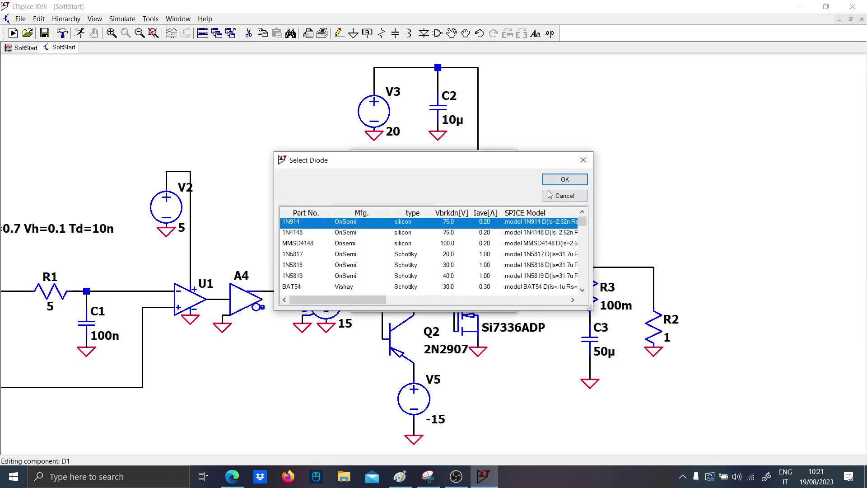
{"action": "left_click", "coordinate": [564, 179]}
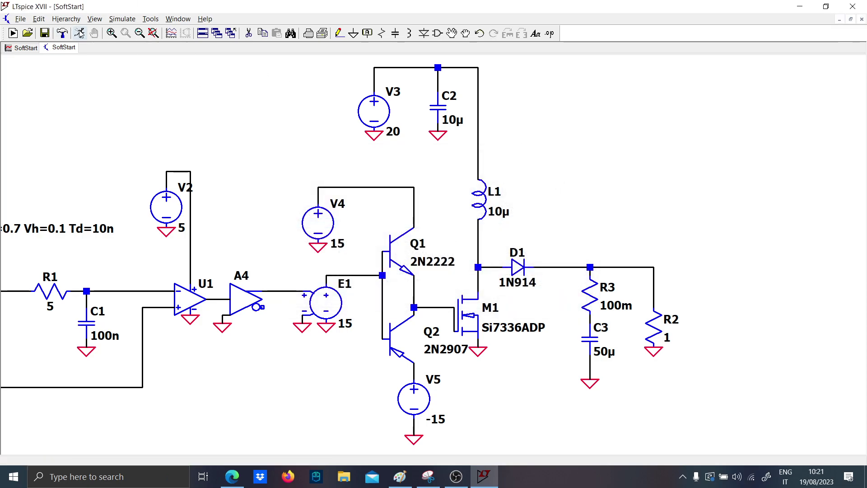
- Rerun the transient simulation, maximize the waveform window, and zoom to the first 36 µs of D1's current
{"action": "left_click", "coordinate": [80, 34]}
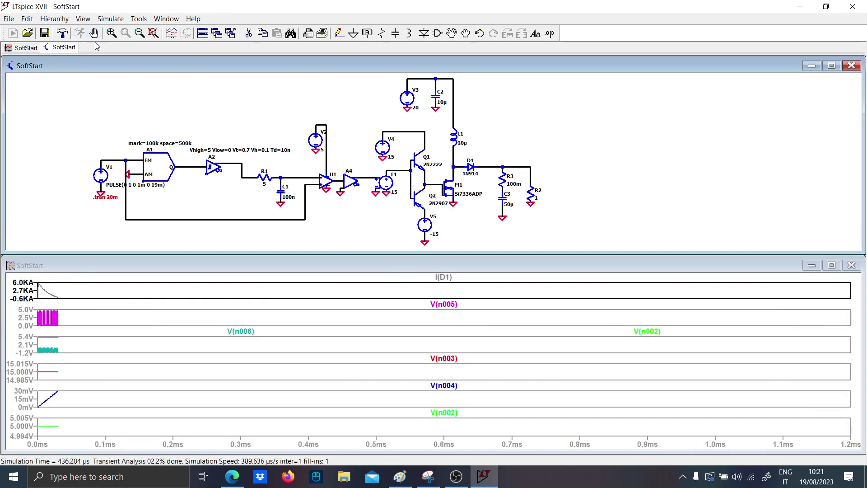
{"action": "left_click", "coordinate": [831, 265]}
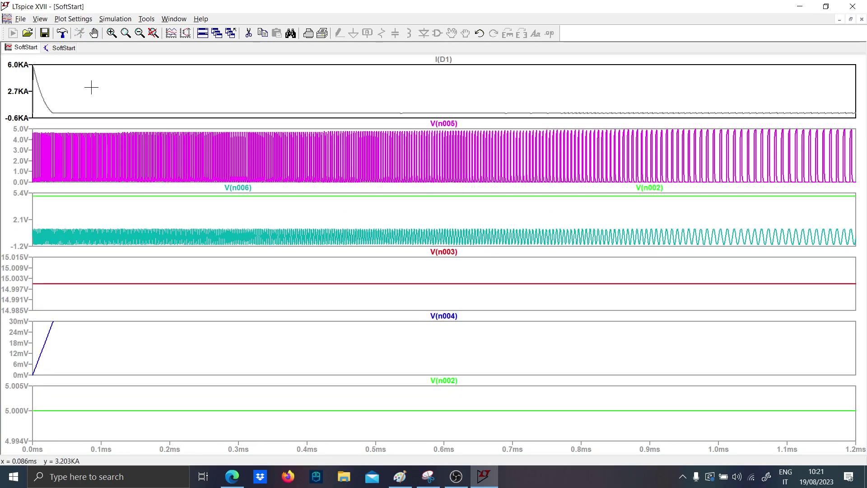
{"action": "left_click_drag", "start_coordinate": [56, 119], "coordinate": [28, 64]}
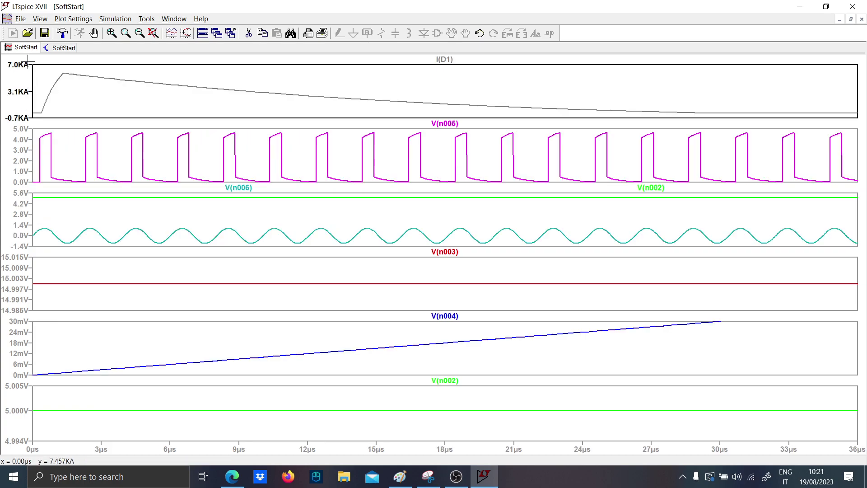
- Plot the gate-drive voltage of M1 in the uppermost pane in place of the D1 current
{"action": "left_click", "coordinate": [60, 47]}
{"action": "left_click", "coordinate": [13, 33]}
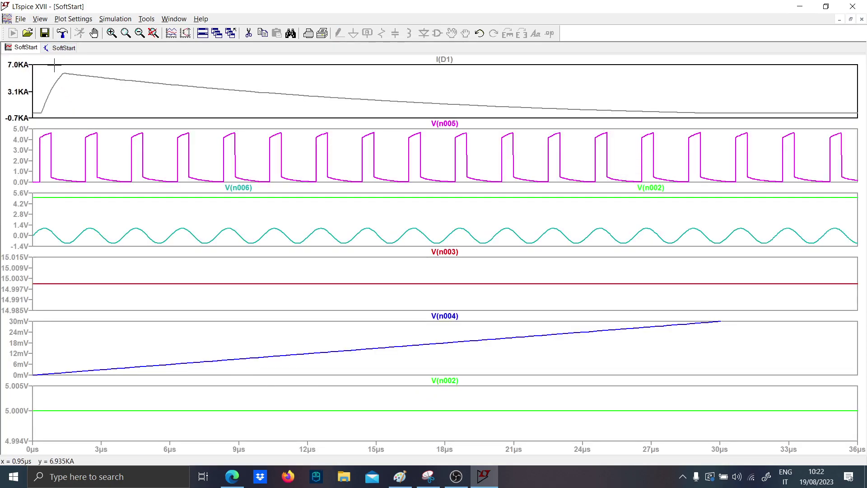
{"action": "left_click", "coordinate": [60, 48]}
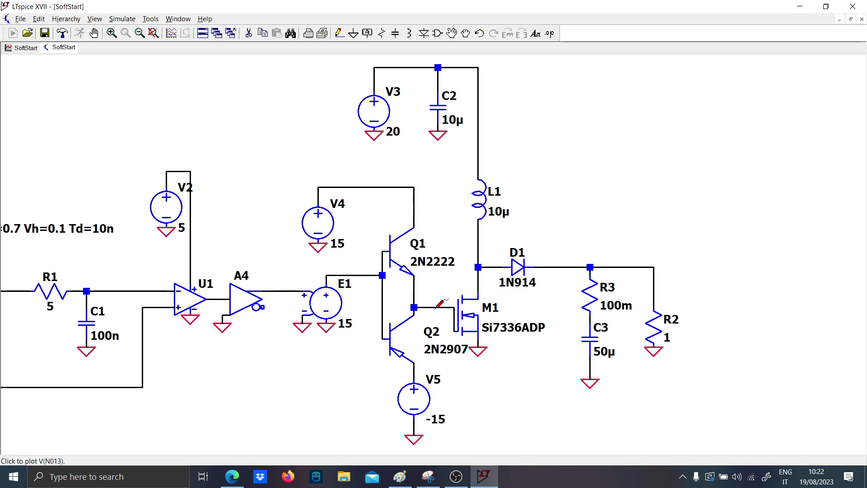
{"action": "left_click", "coordinate": [21, 48]}
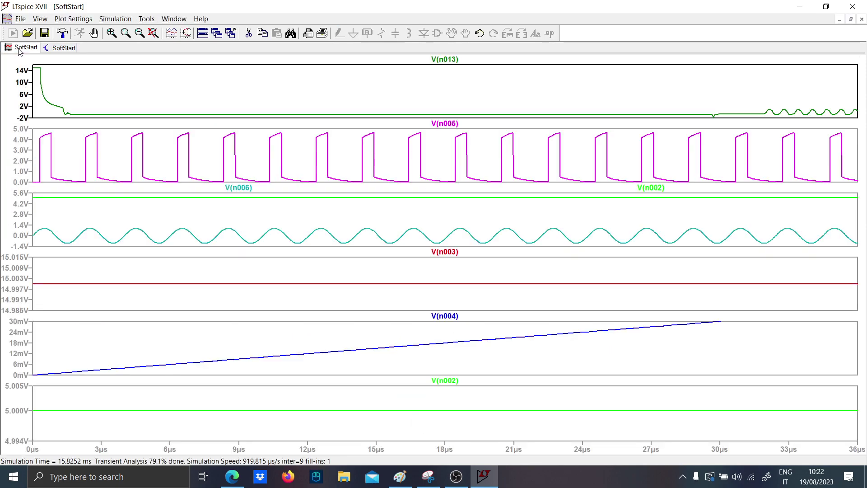
- Examine the gate-drive voltage during start-up, zooming to about 30–85 µs, and restore the full time range
{"action": "right_click", "coordinate": [471, 97]}
{"action": "left_click", "coordinate": [487, 105]}
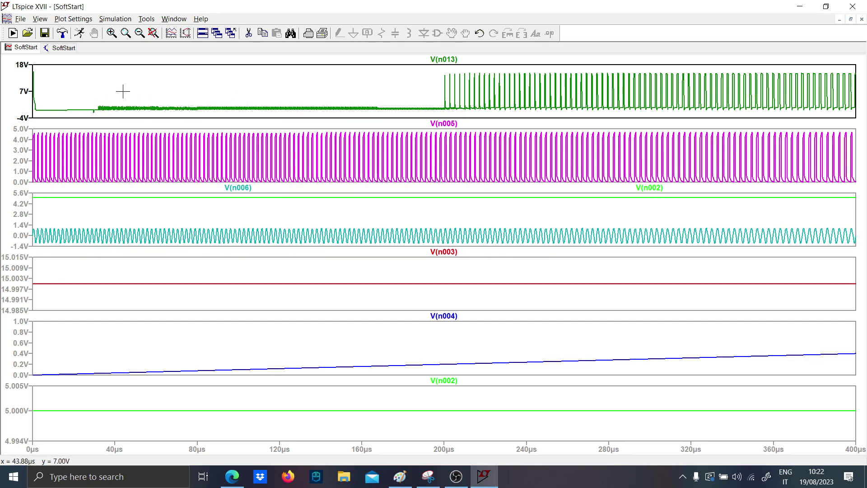
{"action": "left_click_drag", "start_coordinate": [97, 102], "coordinate": [203, 115]}
{"action": "right_click", "coordinate": [200, 103]}
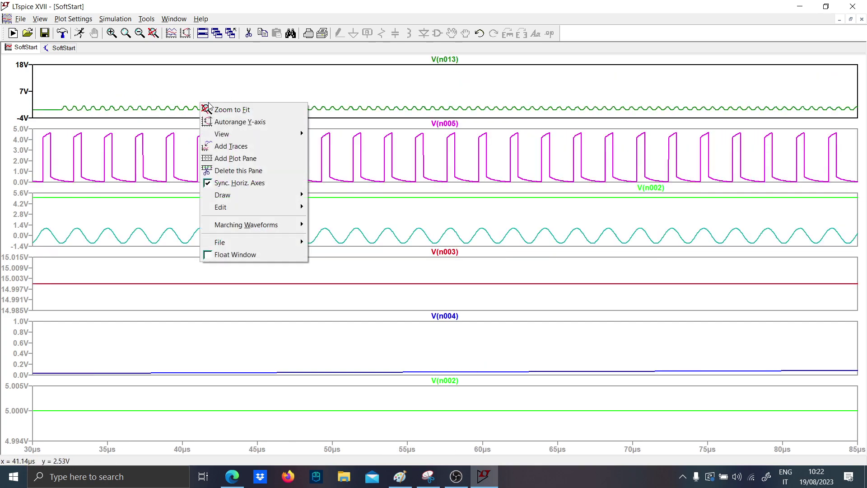
{"action": "left_click", "coordinate": [214, 109]}
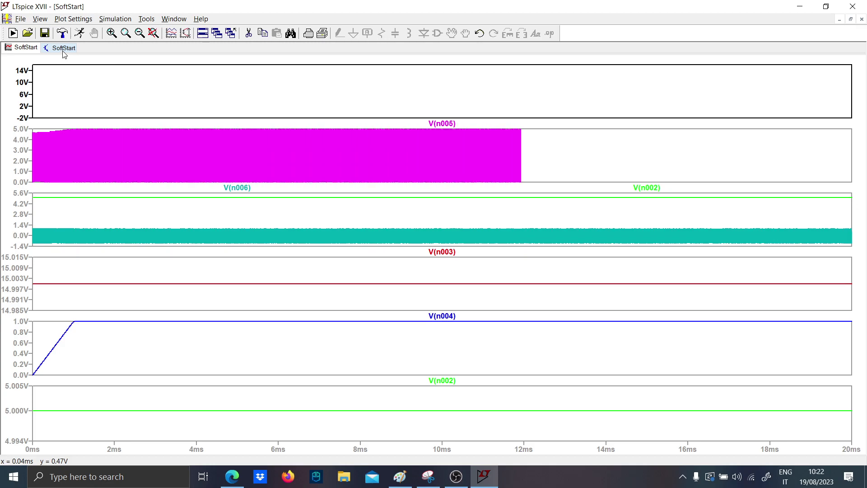
- Plot the output voltage at the cathode of D1 in the uppermost pane and zoom to about 2.732–2.754 ms
{"action": "left_click", "coordinate": [62, 48]}
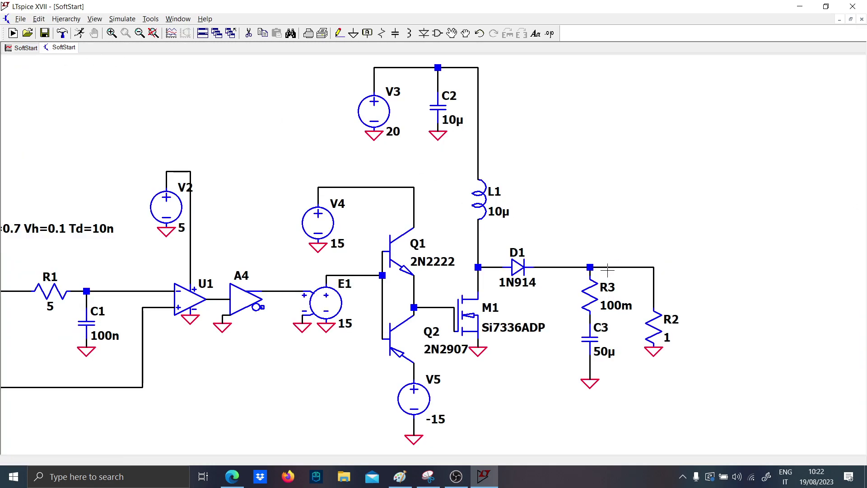
{"action": "left_click", "coordinate": [16, 50]}
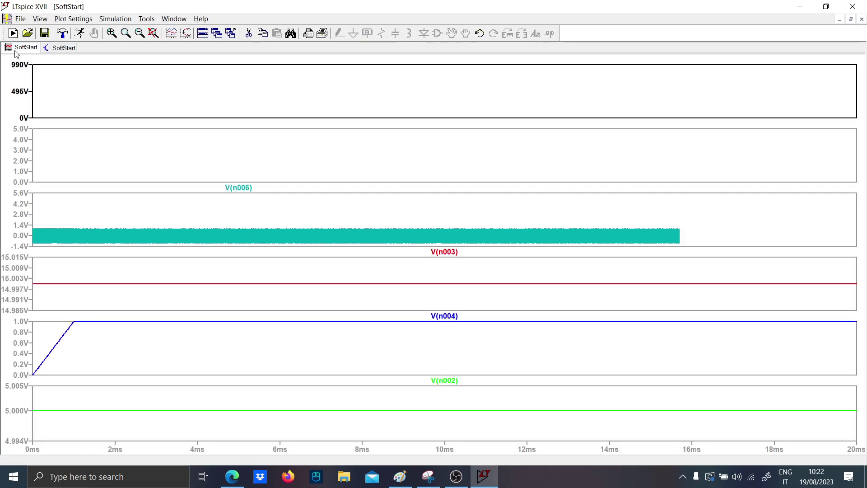
{"action": "left_click_drag", "start_coordinate": [130, 111], "coordinate": [197, 119]}
{"action": "left_click_drag", "start_coordinate": [128, 90], "coordinate": [362, 111]}
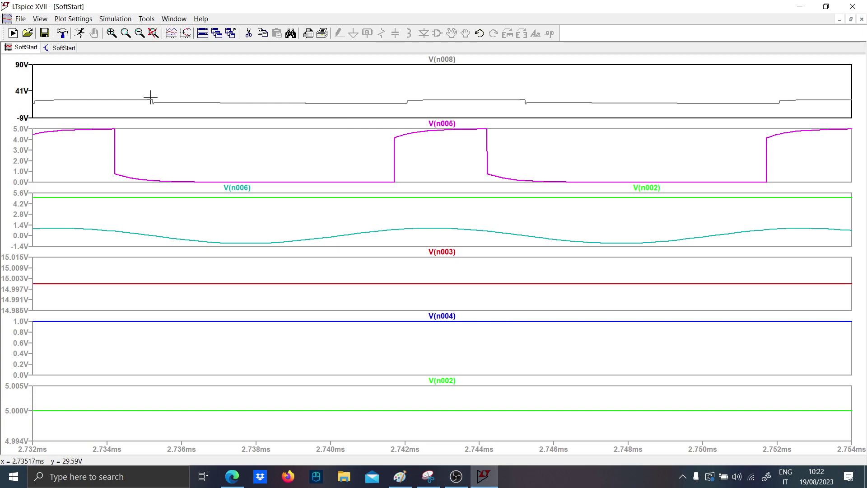
- Zoom in further on the output voltage ripple, to about 2.7321–2.7360 ms, and fit the waveforms to the full range
{"action": "left_click_drag", "start_coordinate": [48, 92], "coordinate": [330, 102]}
{"action": "left_click_drag", "start_coordinate": [63, 100], "coordinate": [416, 116]}
{"action": "right_click", "coordinate": [372, 90]}
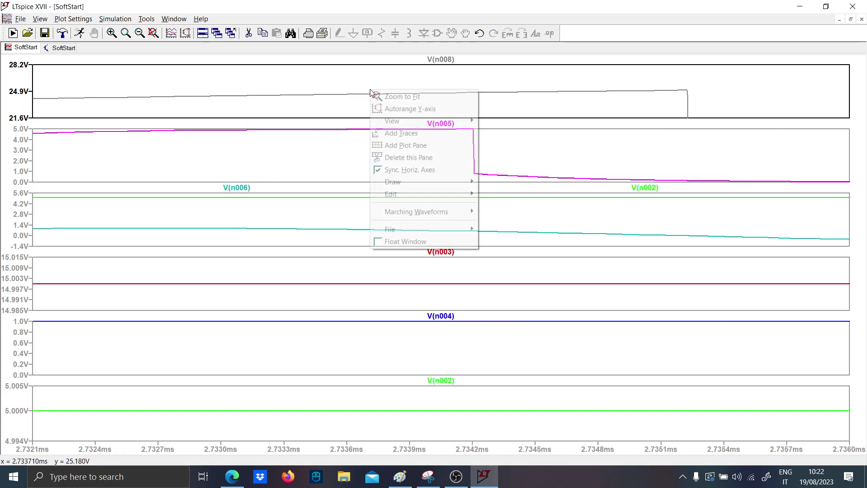
{"action": "left_click", "coordinate": [375, 94]}
- Review the complete schematic from source V1 through the gate driver to load R2
{"action": "key", "text": "ctrl+Tab"}
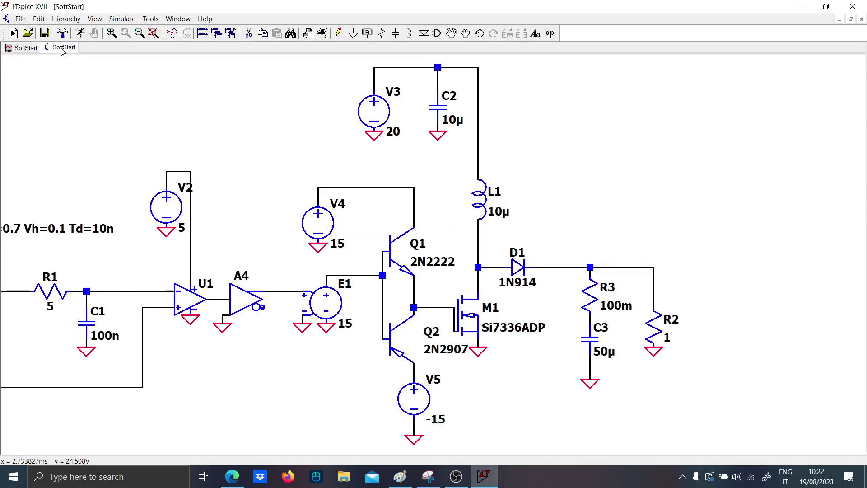
{"action": "scroll", "coordinate": [393, 226], "scroll_direction": "down", "scroll_amount": 2}
{"action": "scroll", "coordinate": [266, 225], "scroll_direction": "up", "scroll_amount": 3}
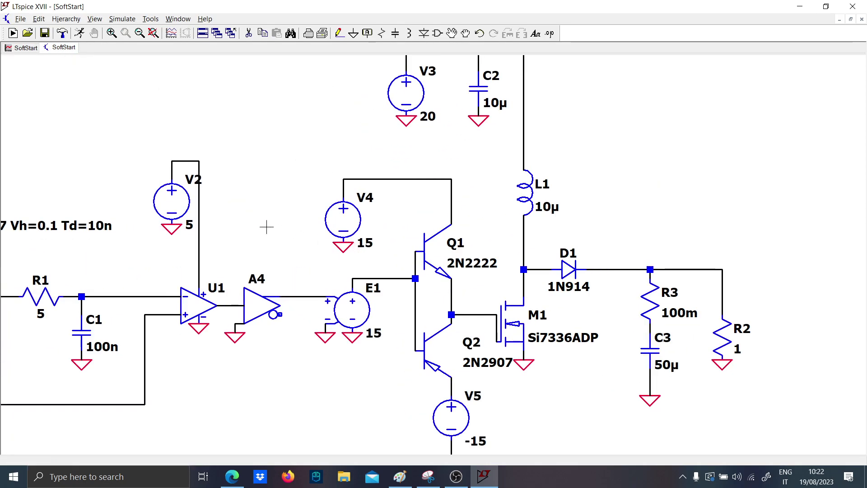
{"action": "scroll", "coordinate": [502, 180], "scroll_direction": "down", "scroll_amount": 2}
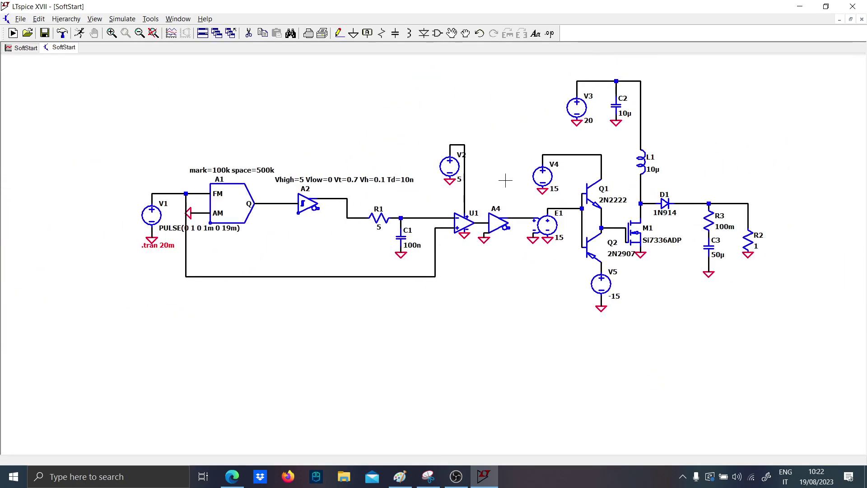
{"action": "scroll", "coordinate": [356, 218], "scroll_direction": "up", "scroll_amount": 1}
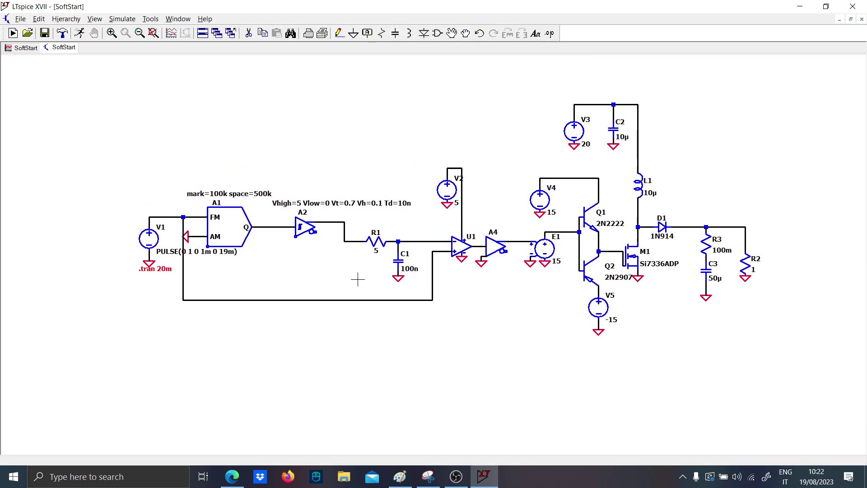